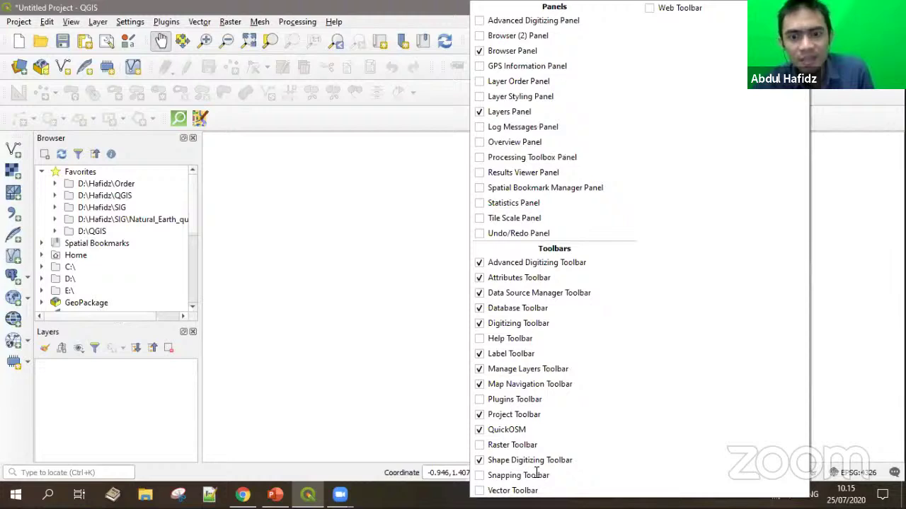
Enable the Snapping Toolbar
{"action": "left_click", "coordinate": [534, 476]}
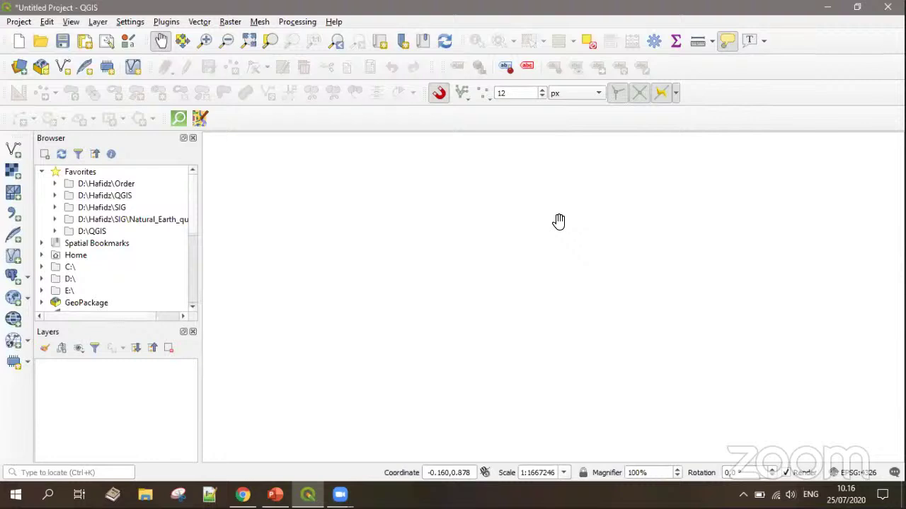
{"action": "left_click", "coordinate": [530, 241]}
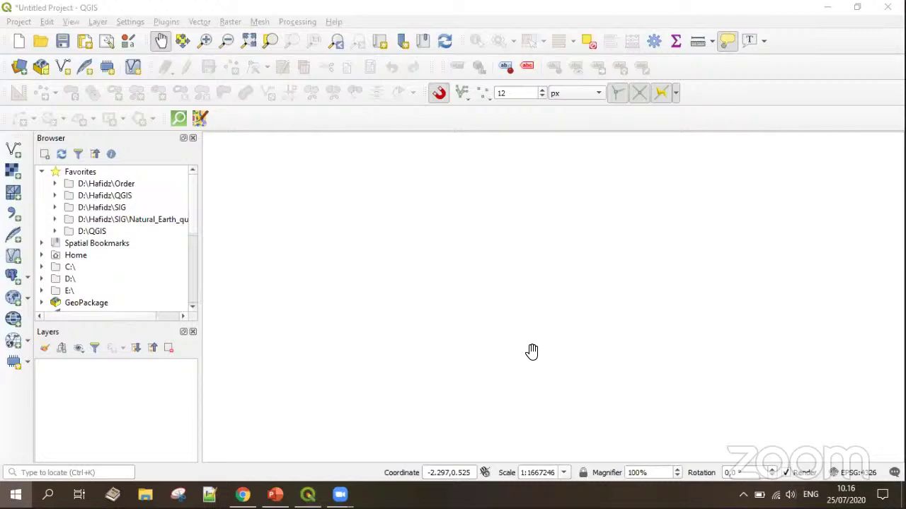
Switch to Excel and open the recent file Penduduk kota bandung in the text import wizard
{"action": "key", "text": "super"}
{"action": "left_click", "coordinate": [571, 324]}
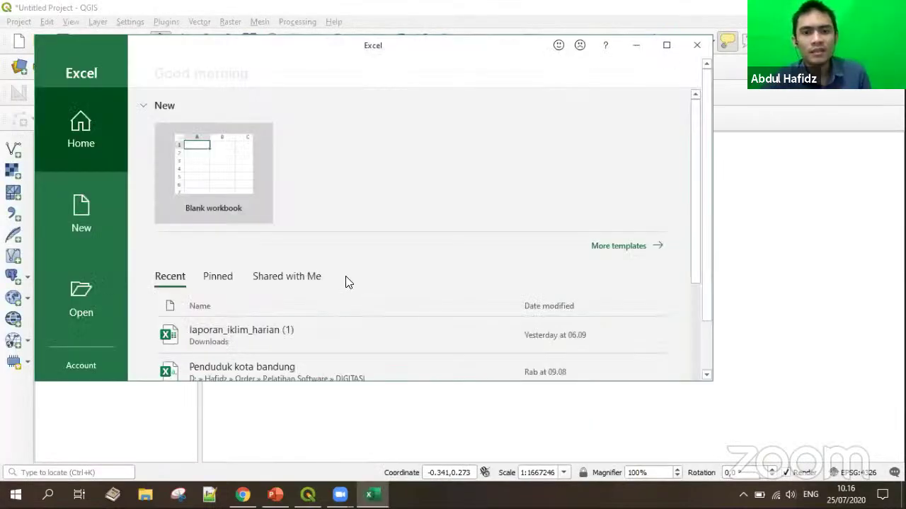
{"action": "scroll", "coordinate": [253, 334], "scroll_direction": "down", "scroll_amount": 1}
{"action": "left_click", "coordinate": [243, 340]}
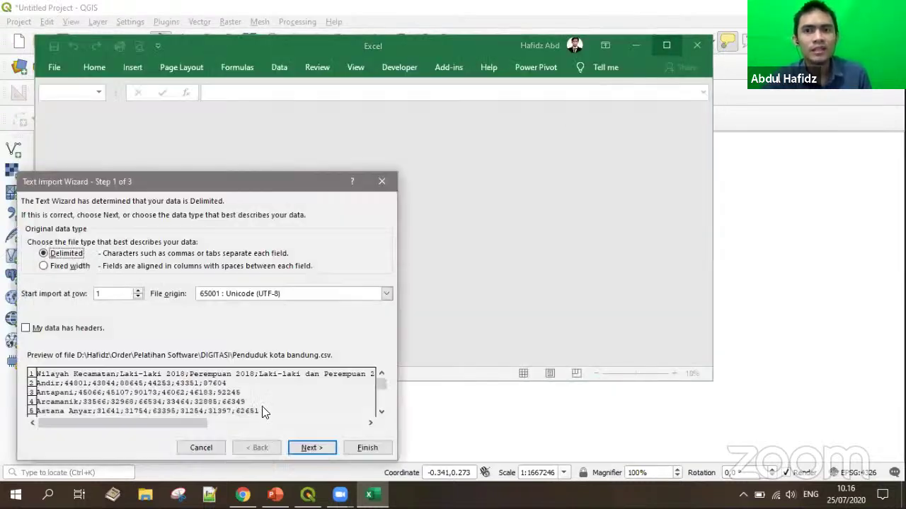
Import the delimited text with space, comma and semicolon enabled as delimiters in addition to tab
{"action": "left_click", "coordinate": [308, 447]}
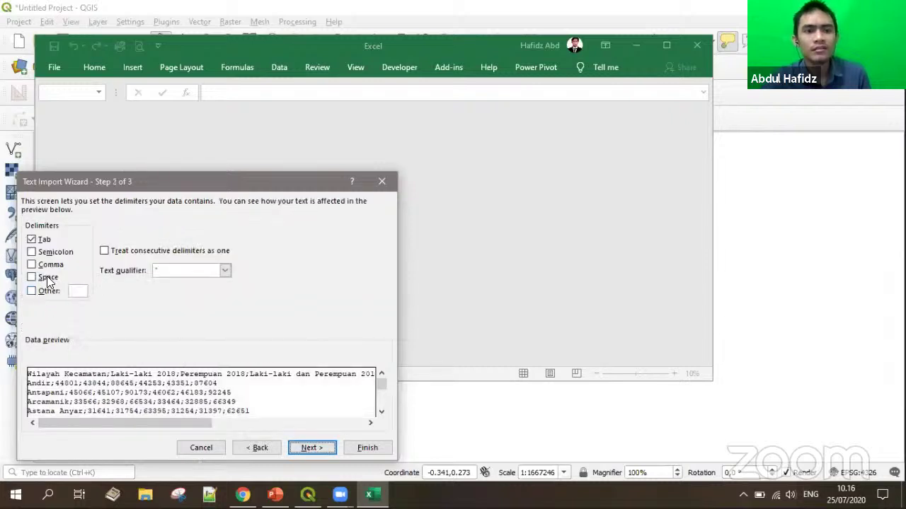
{"action": "left_click", "coordinate": [48, 278]}
{"action": "left_click", "coordinate": [48, 266]}
{"action": "left_click", "coordinate": [46, 255]}
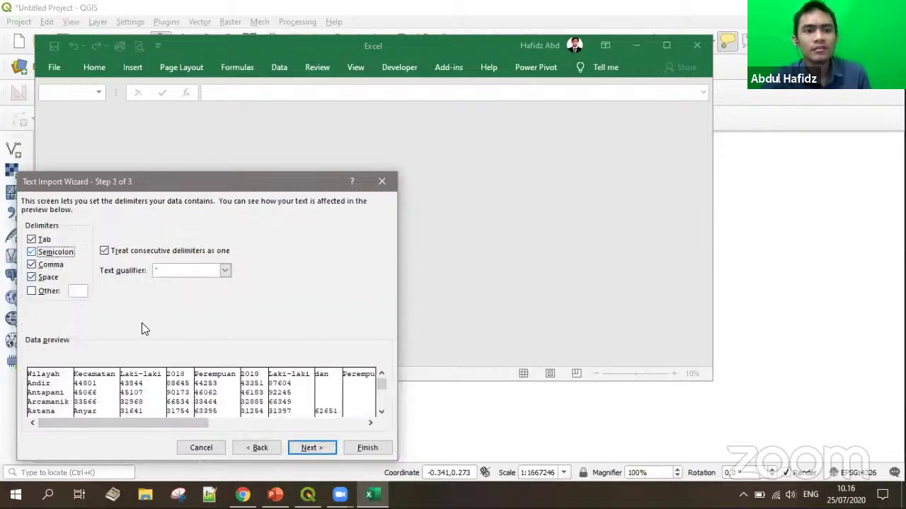
{"action": "left_click", "coordinate": [362, 448]}
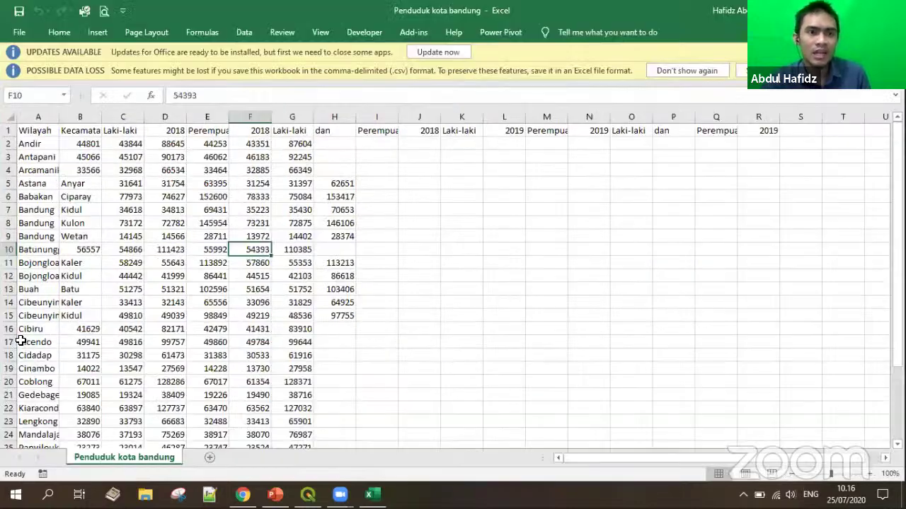
Inspect how the header cells and the first district names are split across the columns
{"action": "left_click", "coordinate": [20, 354], "text": "shift"}
{"action": "left_click", "coordinate": [78, 132]}
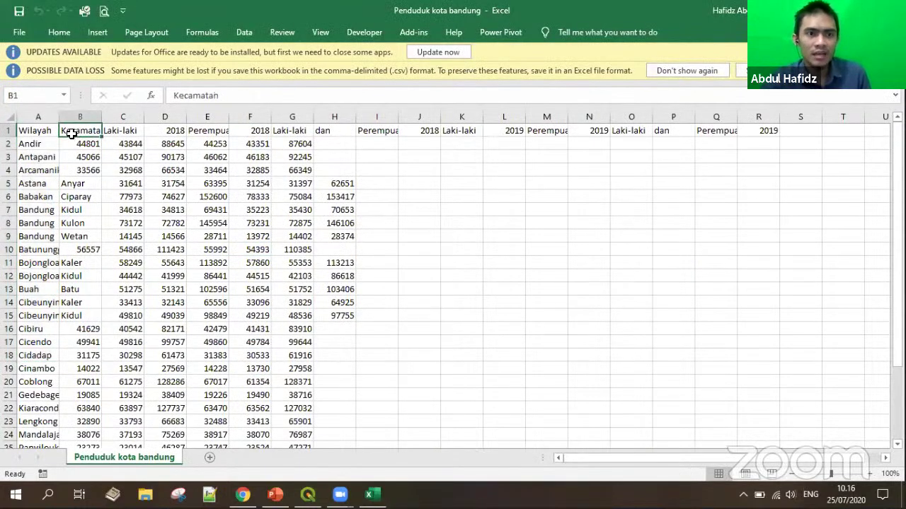
{"action": "left_click", "coordinate": [39, 133]}
{"action": "left_click", "coordinate": [30, 146]}
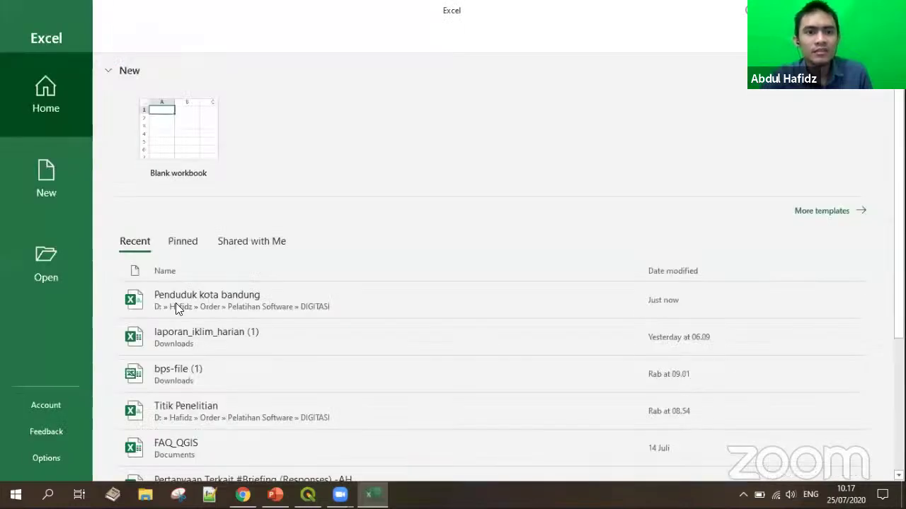
Reopen Penduduk kota bandung, import it as delimited text split at semicolons, and fit column A to its contents
{"action": "left_click", "coordinate": [195, 304]}
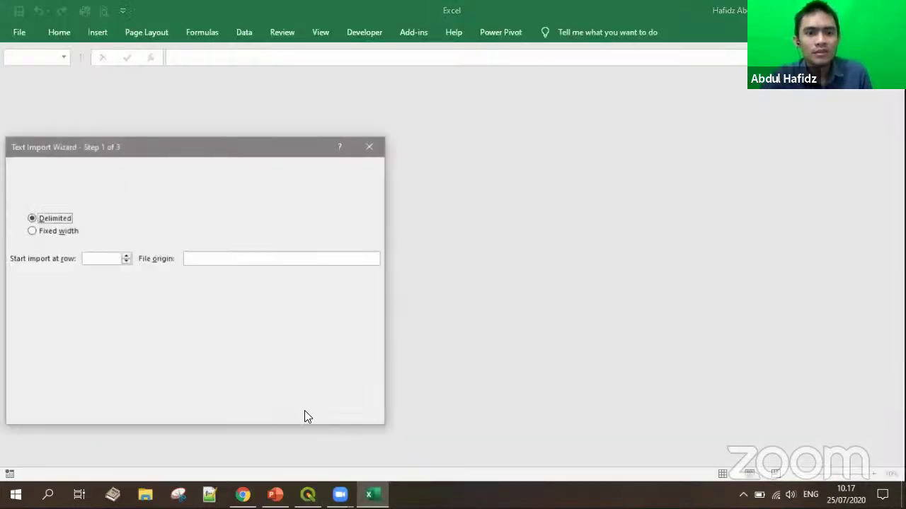
{"action": "left_click", "coordinate": [300, 413]}
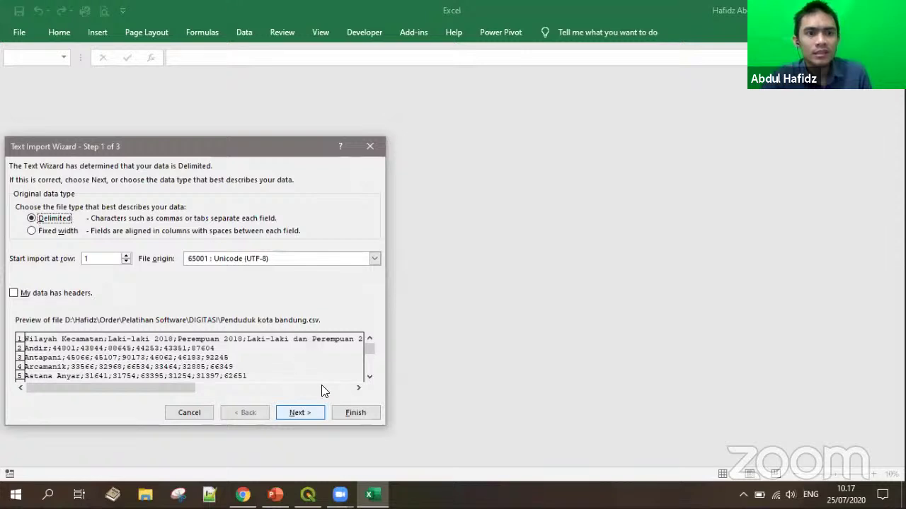
{"action": "left_click", "coordinate": [372, 419]}
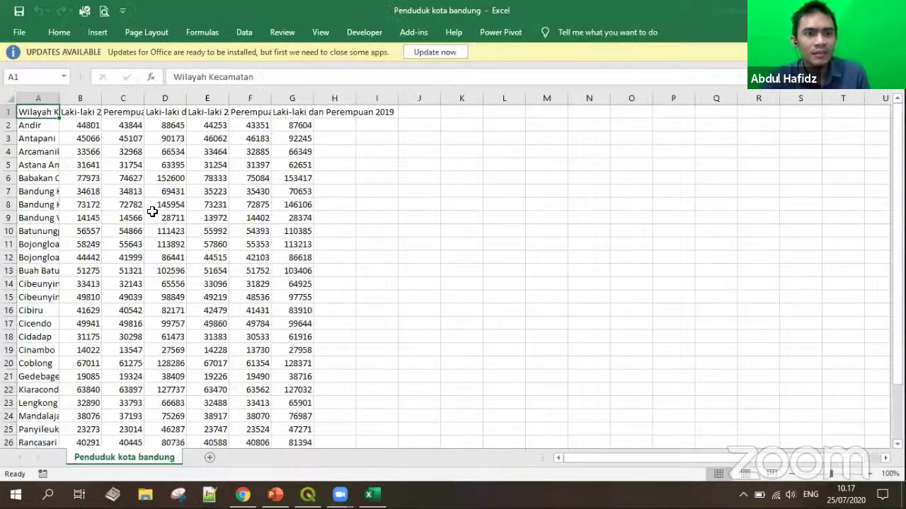
{"action": "double_click", "coordinate": [59, 98]}
Review the population columns and district rows of the imported table
{"action": "left_click_drag", "start_coordinate": [147, 111], "coordinate": [147, 323]}
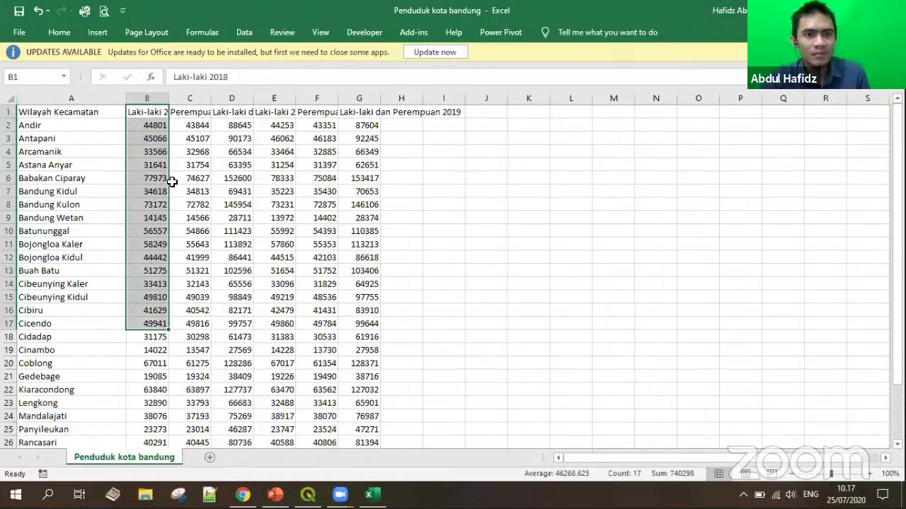
{"action": "left_click_drag", "start_coordinate": [190, 112], "coordinate": [190, 231]}
{"action": "left_click_drag", "start_coordinate": [43, 138], "coordinate": [358, 271]}
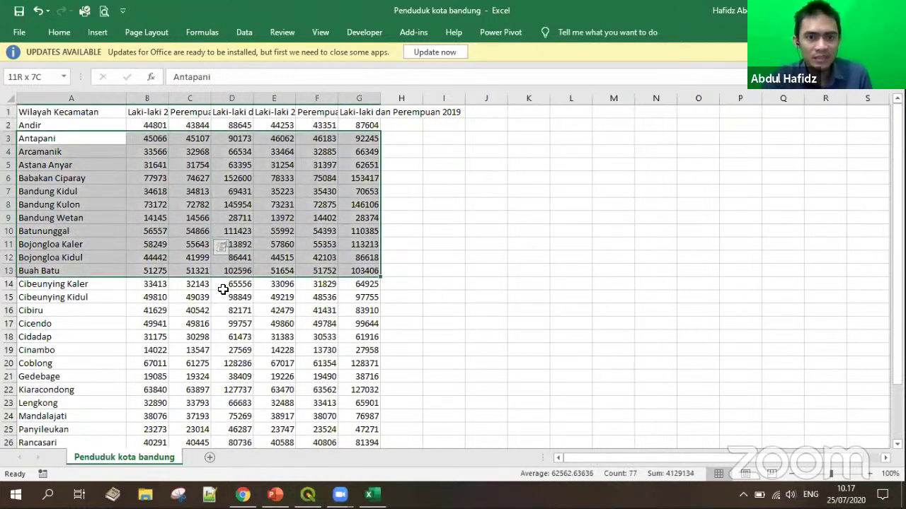
{"action": "left_click", "coordinate": [317, 337]}
{"action": "left_click", "coordinate": [241, 299]}
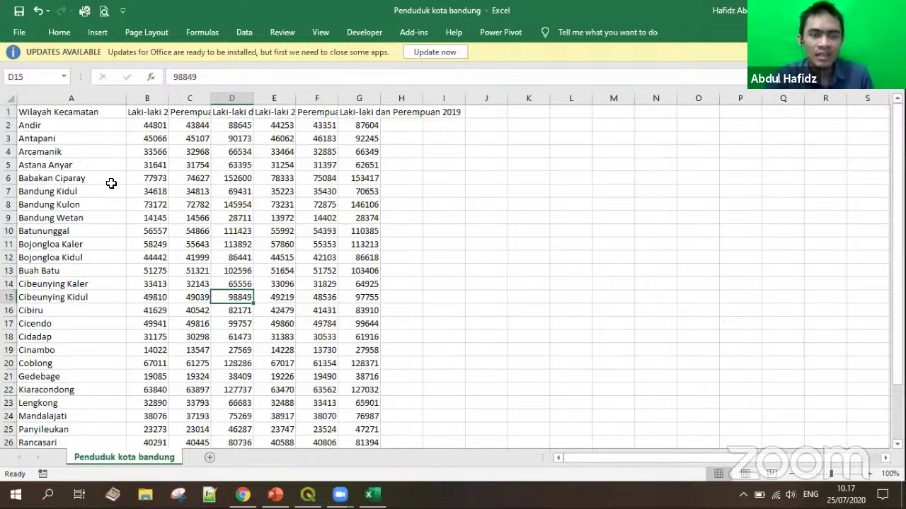
Start saving a copy in the DIGITASI folder with the file type CSV UTF-8 (Comma delimited), then cancel the save
{"action": "left_click", "coordinate": [20, 34]}
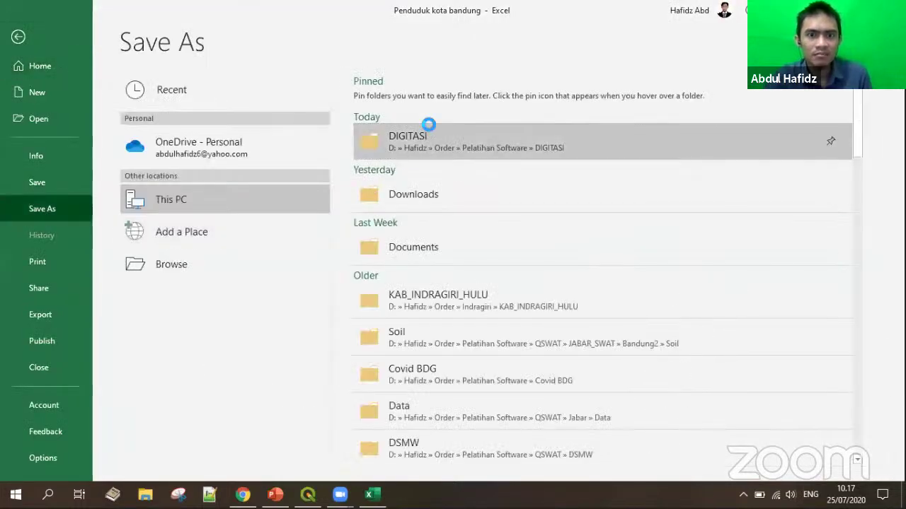
{"action": "left_click", "coordinate": [179, 269]}
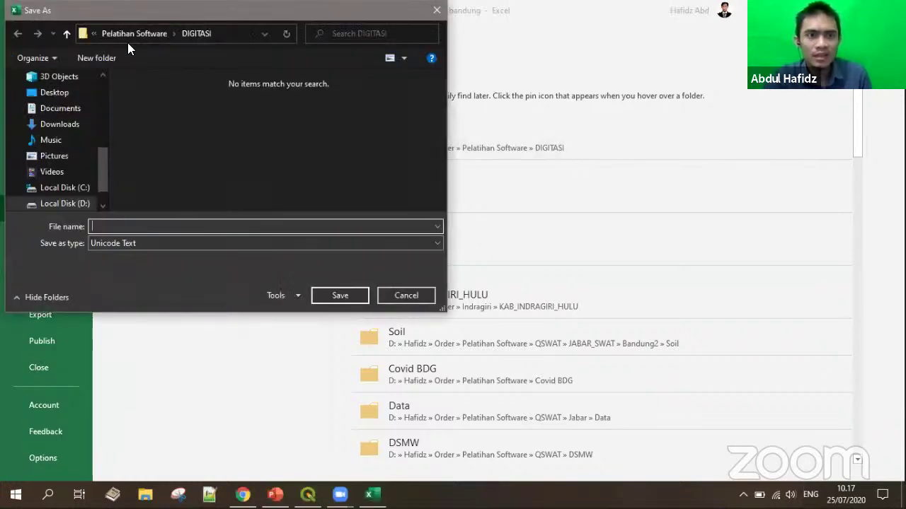
{"action": "key", "text": "alt+Down"}
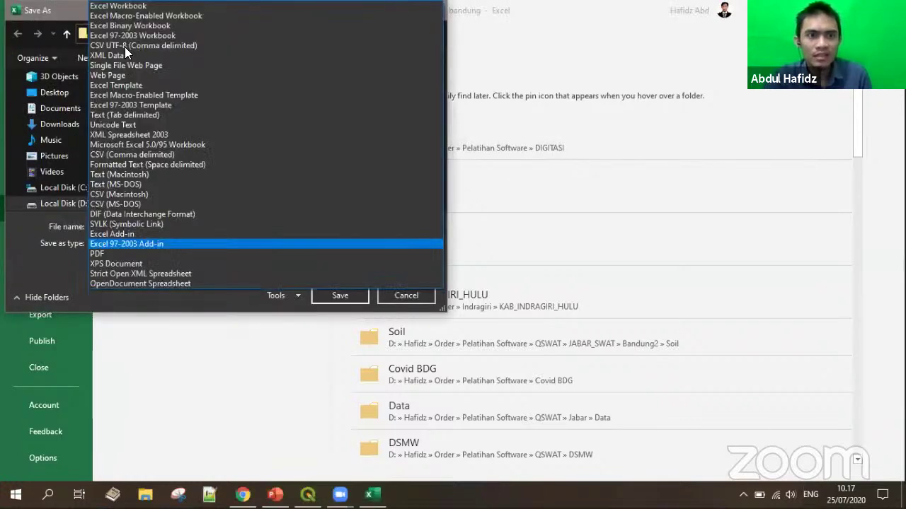
{"action": "left_click", "coordinate": [197, 47]}
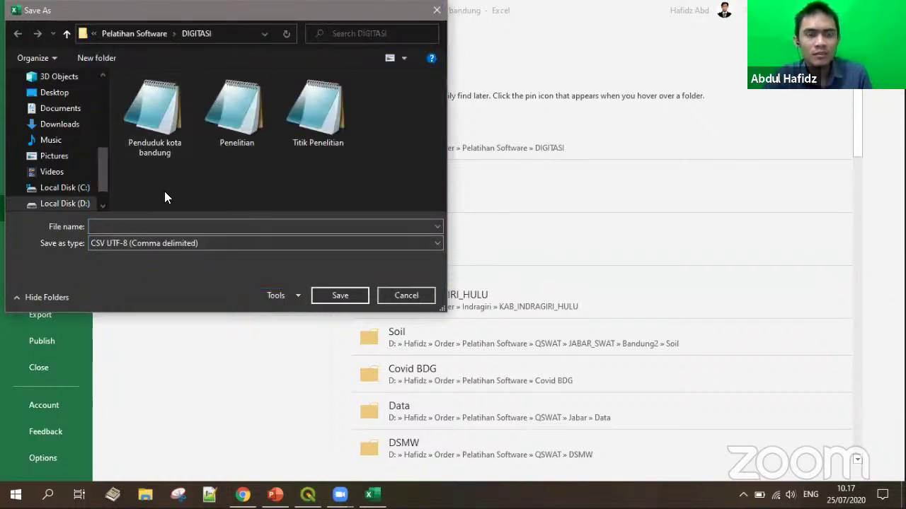
{"action": "left_click", "coordinate": [159, 228]}
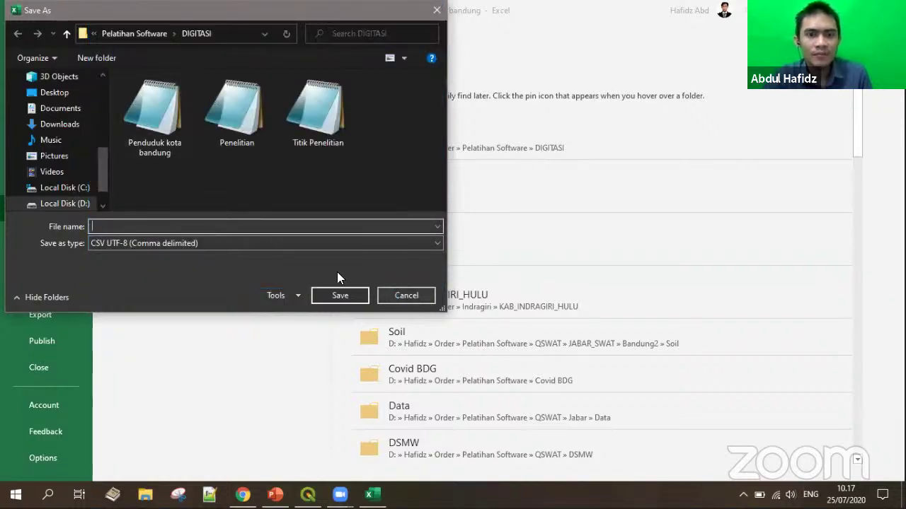
{"action": "key", "text": "Escape"}
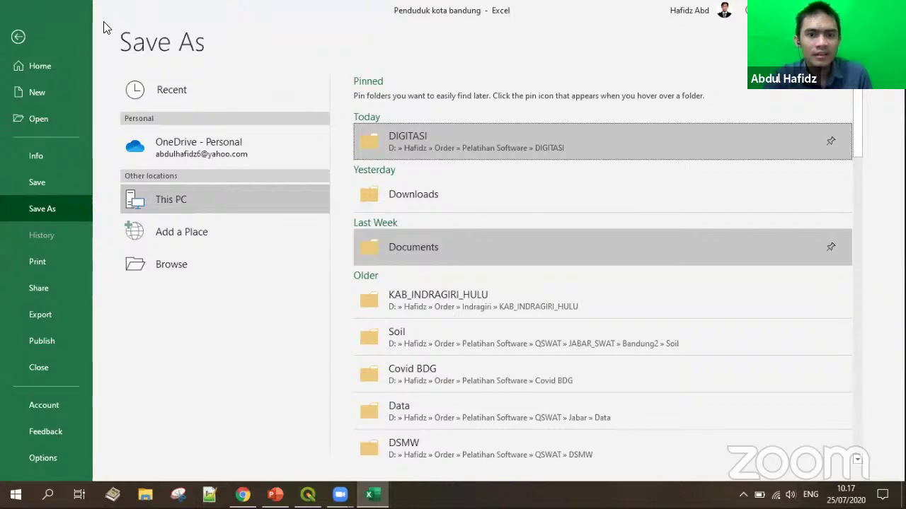
Close the Penduduk kota bandung workbook without saving the changes
{"action": "key", "text": "ctrl+w"}
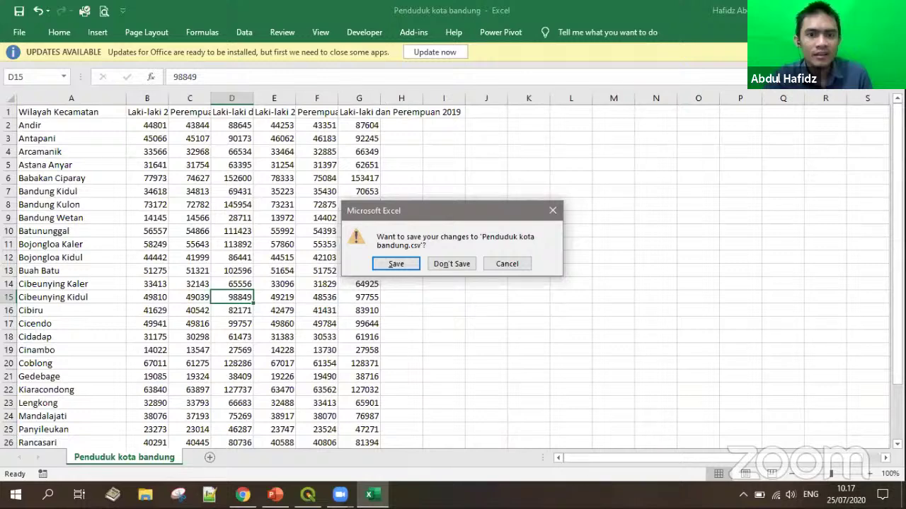
{"action": "key", "text": "n"}
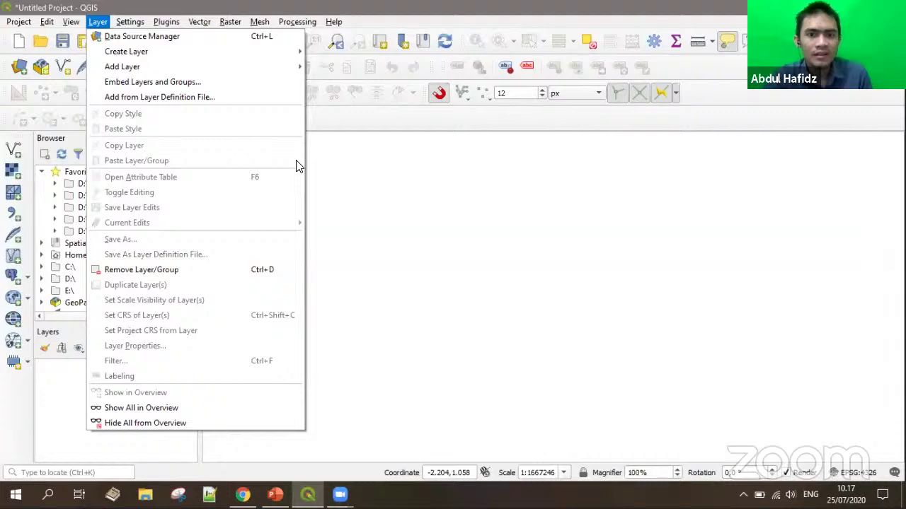
In QGIS, add Penduduk kota bandung.csv as an attribute-only delimited text table, using ";" as the regular expression delimiter
{"action": "key", "text": "ctrl+l"}
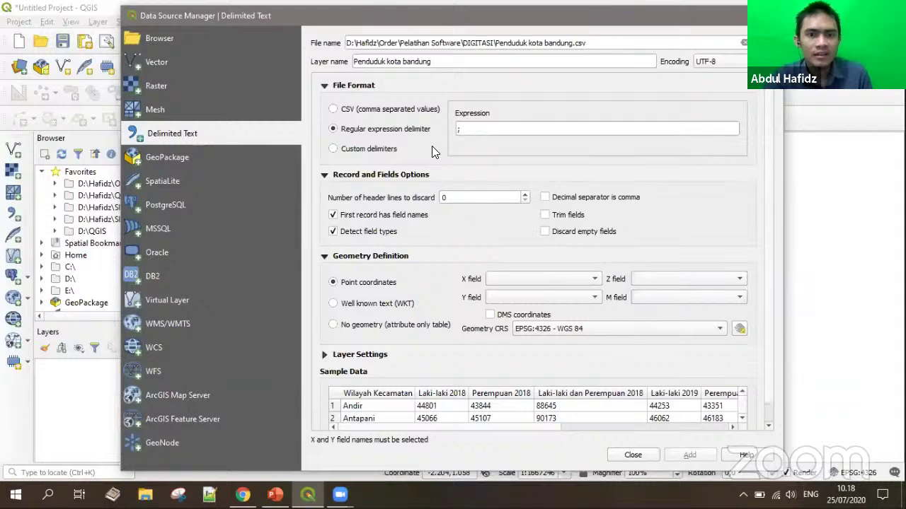
{"action": "key", "text": "BackSpace"}
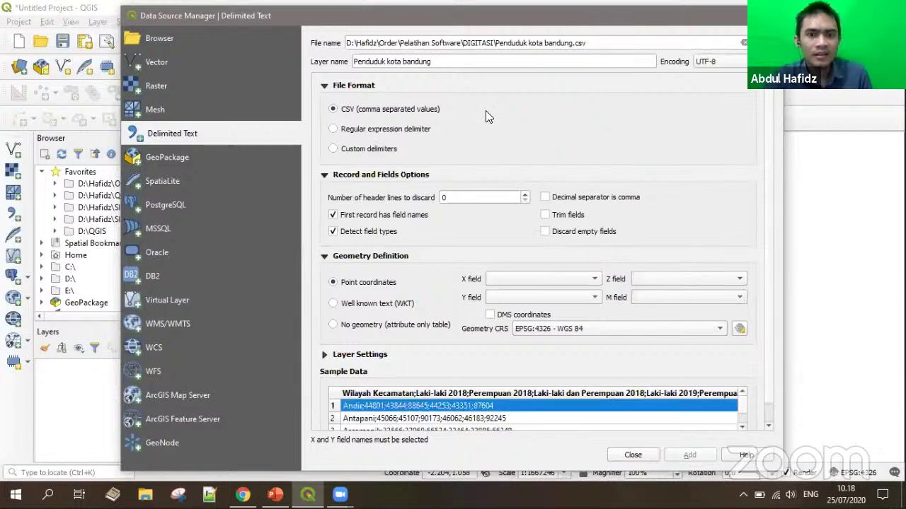
{"action": "key", "text": "Down"}
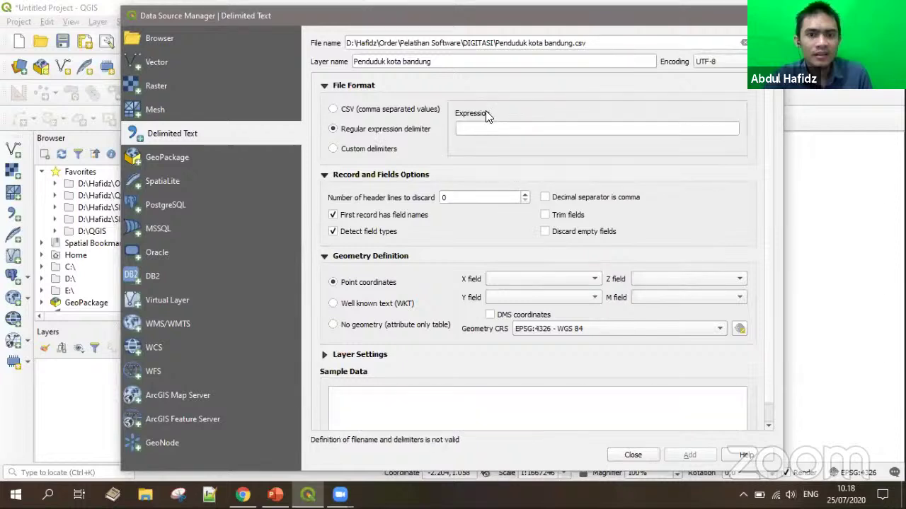
{"action": "left_click", "coordinate": [491, 131]}
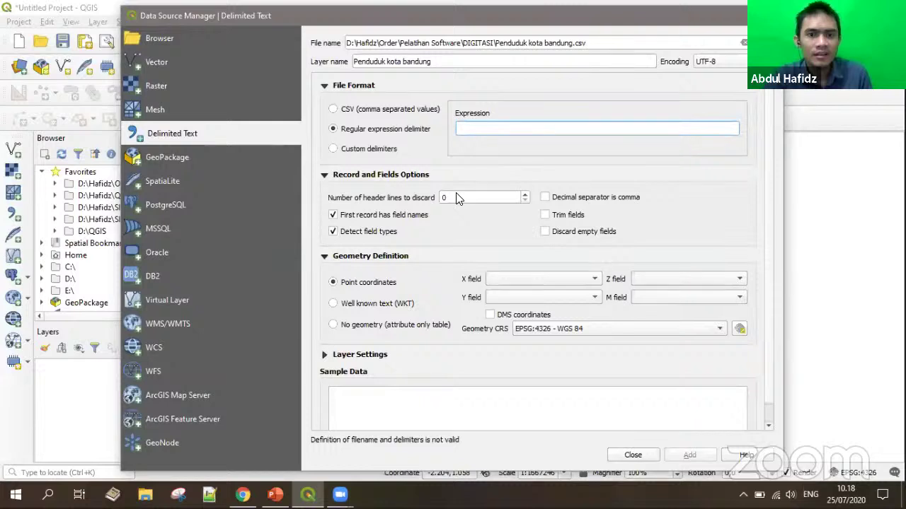
{"action": "type", "text": ";"}
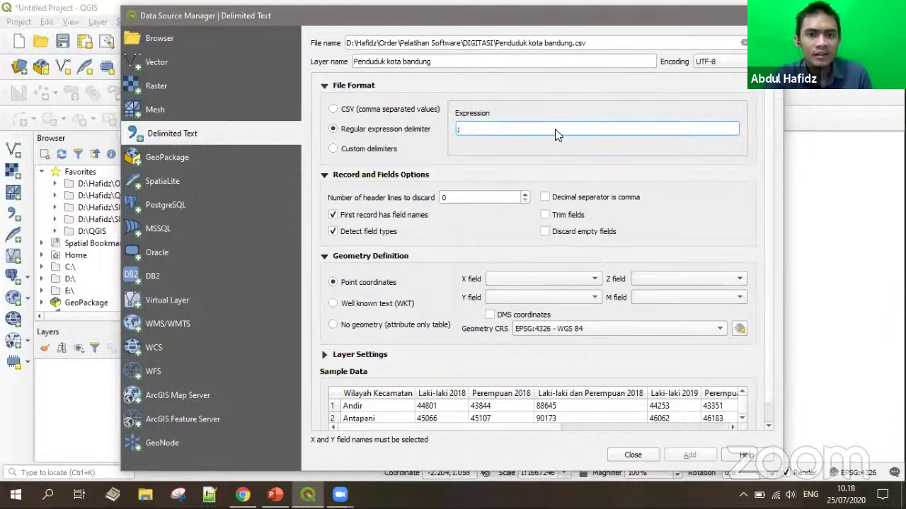
{"action": "left_click", "coordinate": [332, 149]}
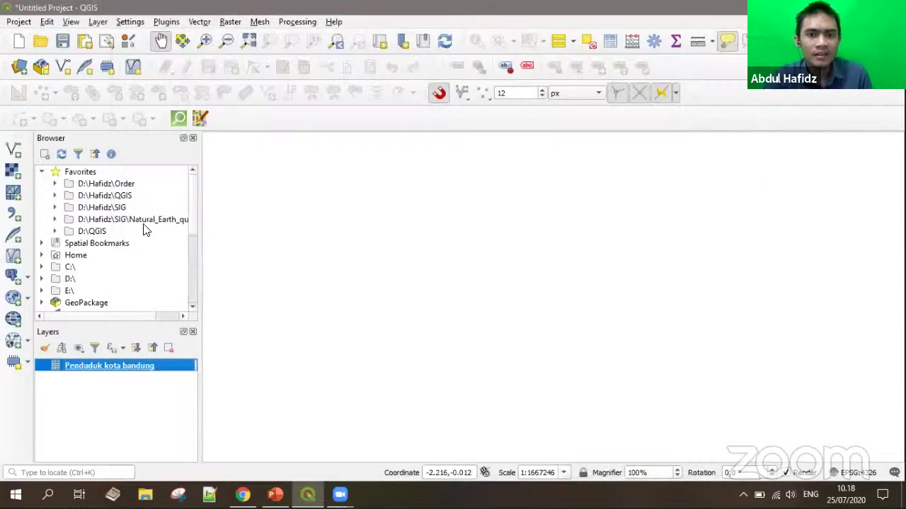
Add the kecamatan_bdg.shp layer from the file browser to the map
{"action": "scroll", "coordinate": [147, 241], "scroll_direction": "down", "scroll_amount": 10}
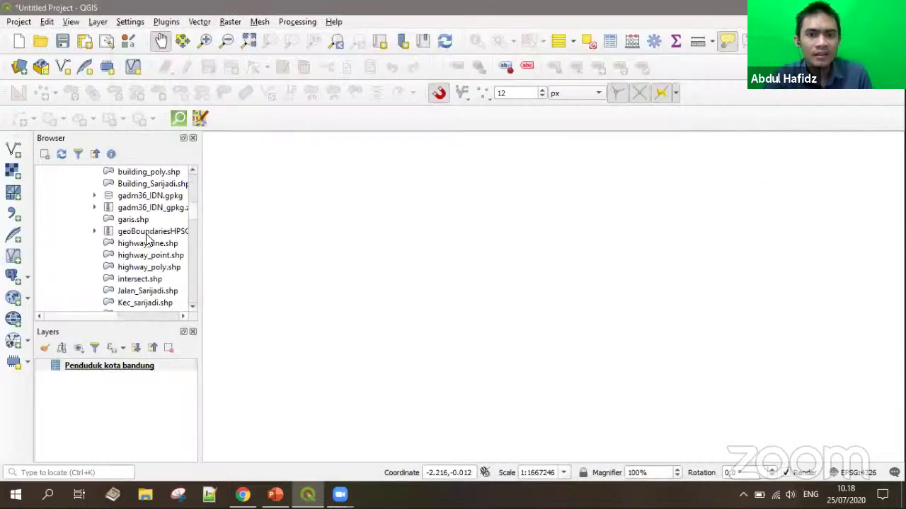
{"action": "left_click", "coordinate": [148, 242]}
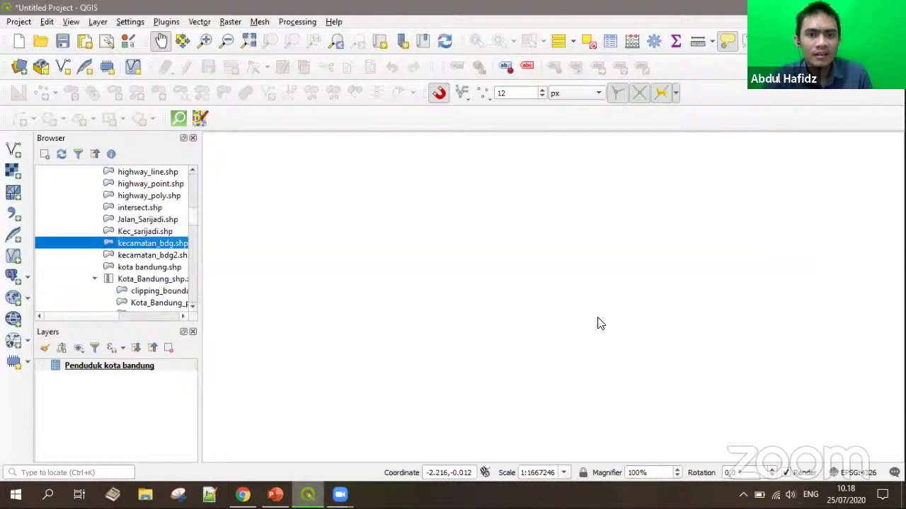
{"action": "left_click_drag", "start_coordinate": [149, 243], "coordinate": [598, 323]}
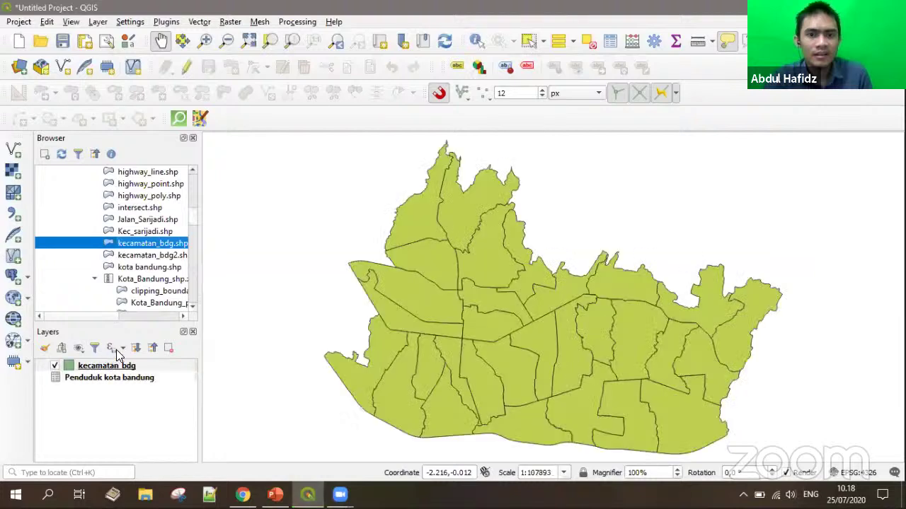
{"action": "left_click", "coordinate": [122, 364]}
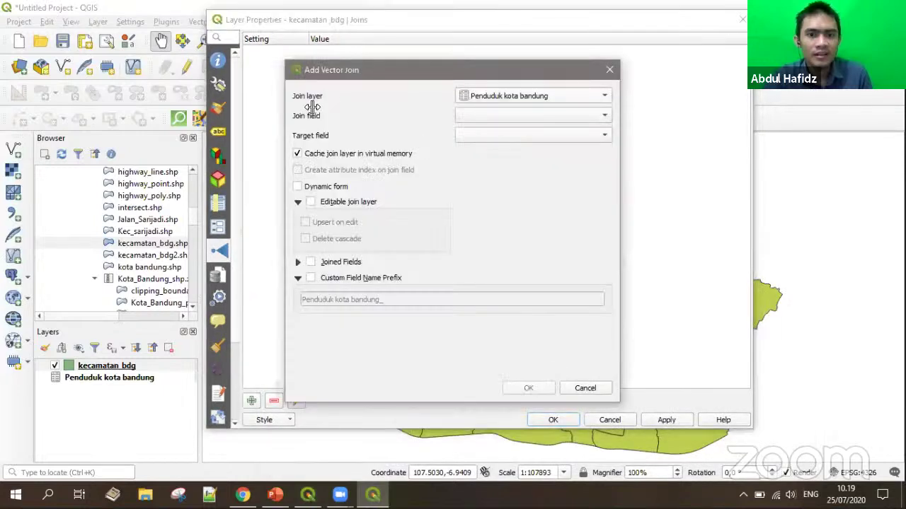
{"action": "left_click", "coordinate": [554, 118]}
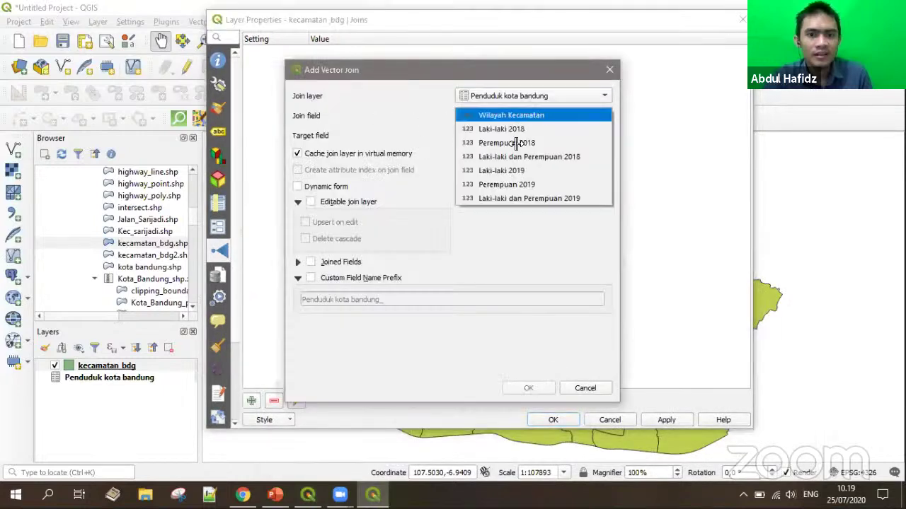
{"action": "left_click", "coordinate": [513, 116]}
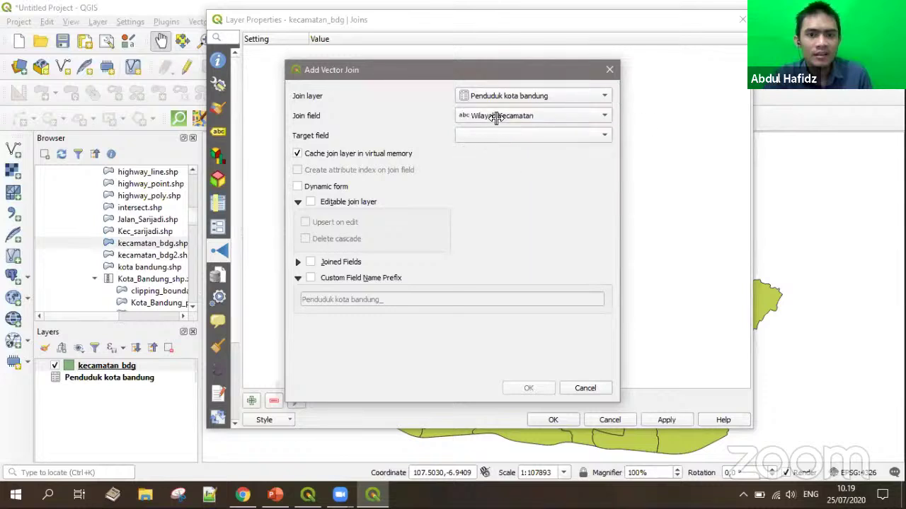
{"action": "scroll", "coordinate": [490, 134], "scroll_direction": "down", "scroll_amount": 1}
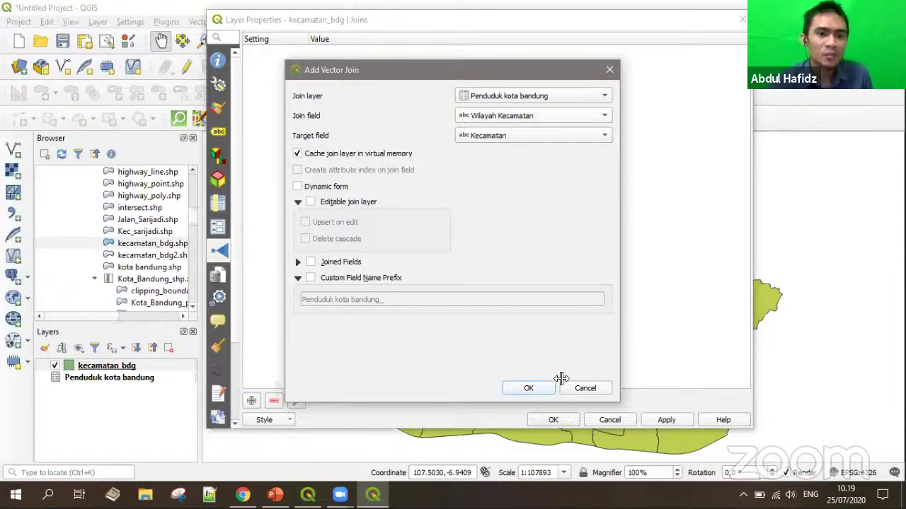
{"action": "left_click", "coordinate": [605, 393]}
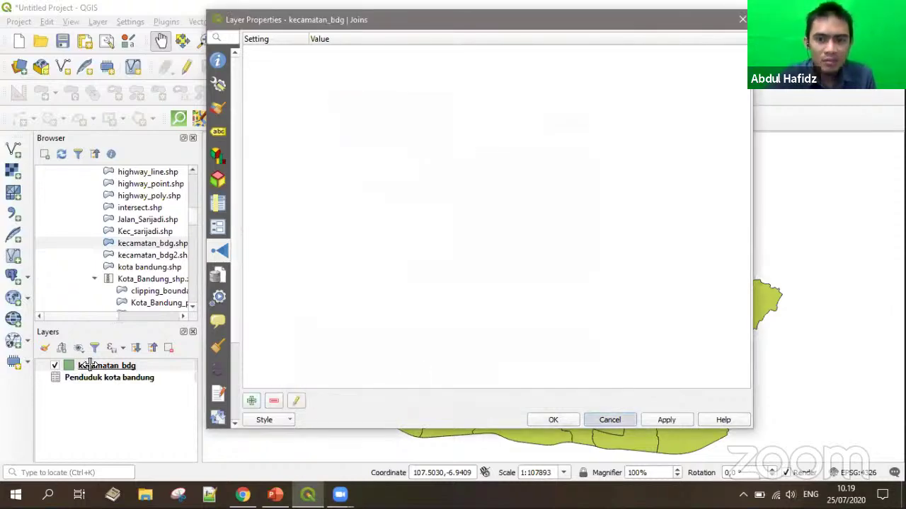
{"action": "key", "text": "Escape"}
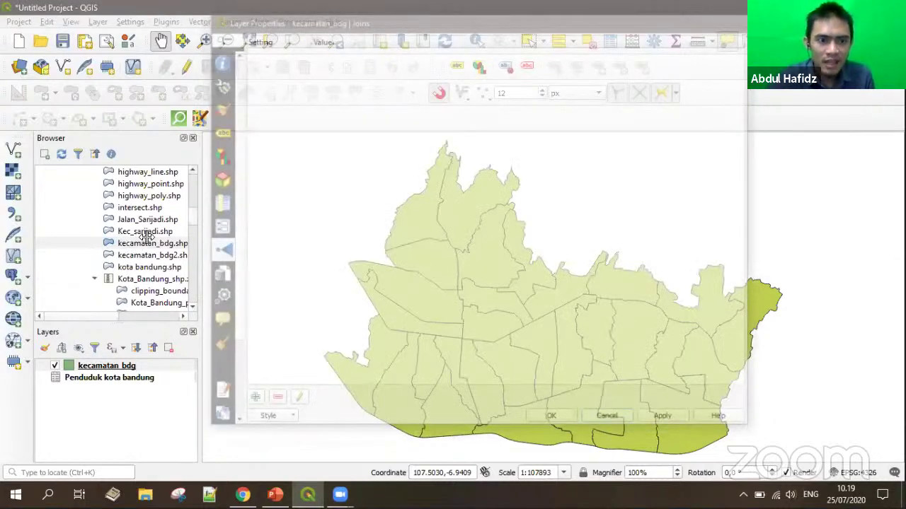
Open the attribute tables of kecamatan_bdg and Penduduk kota bandung and examine their district name columns
{"action": "key", "text": "F6"}
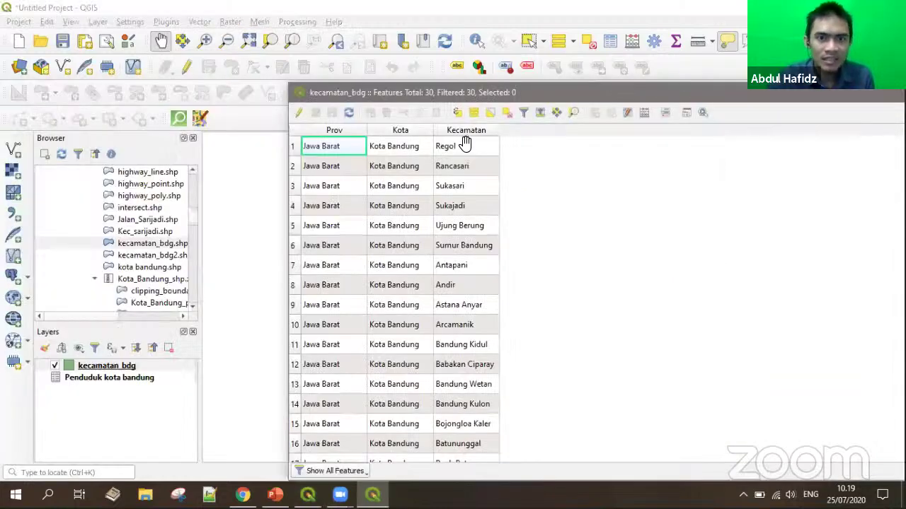
{"action": "left_click", "coordinate": [465, 146]}
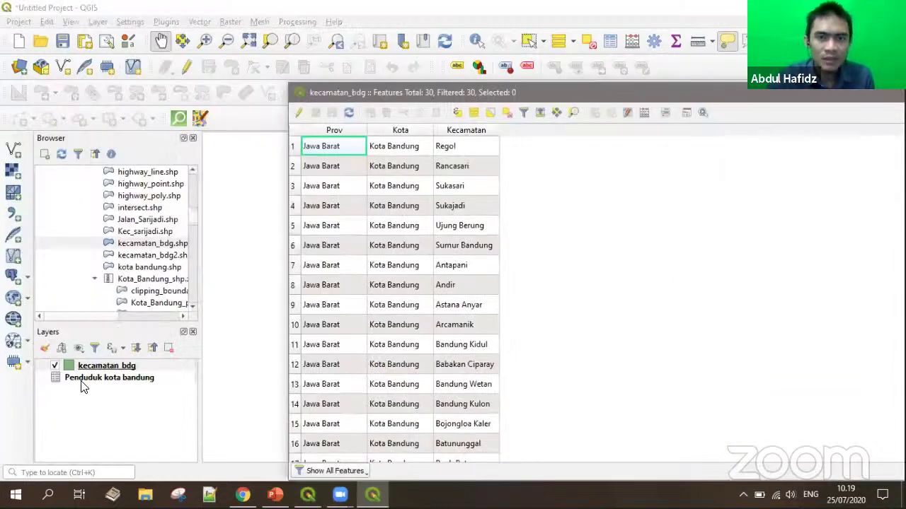
{"action": "left_click", "coordinate": [125, 298]}
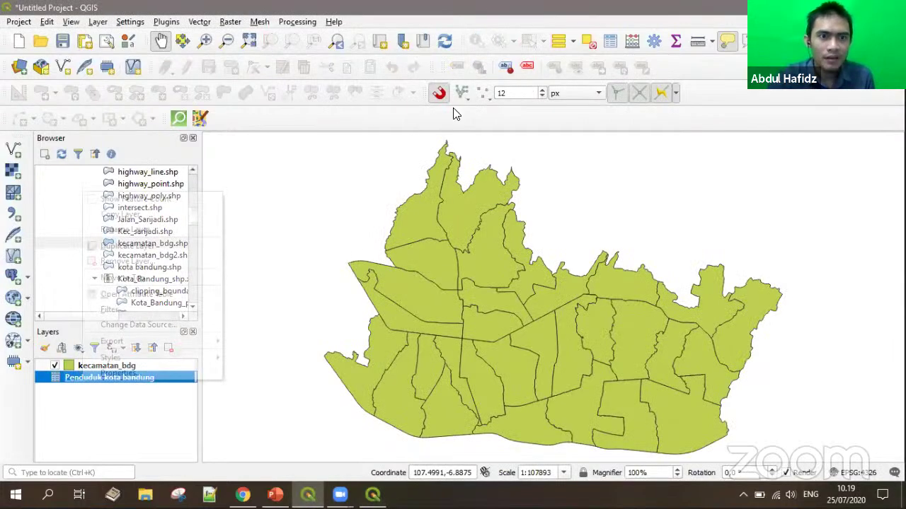
{"action": "key", "text": "F6"}
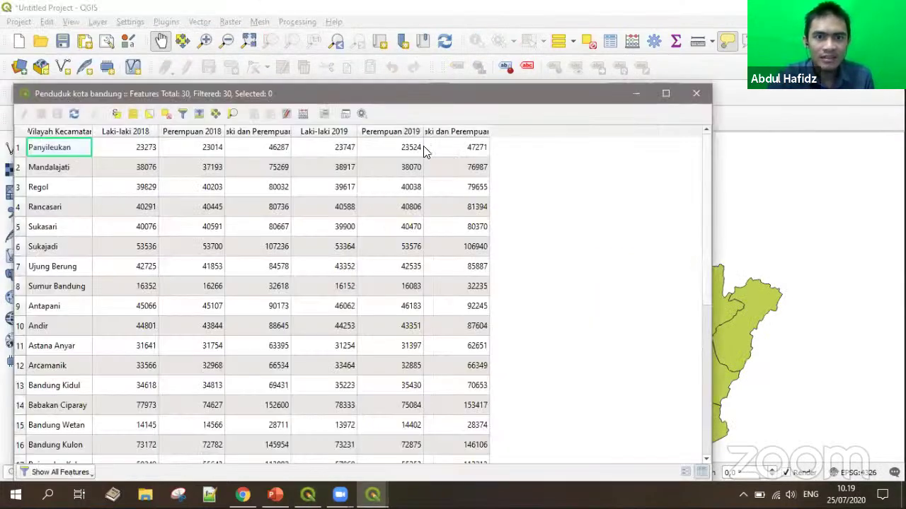
{"action": "key", "text": "Escape"}
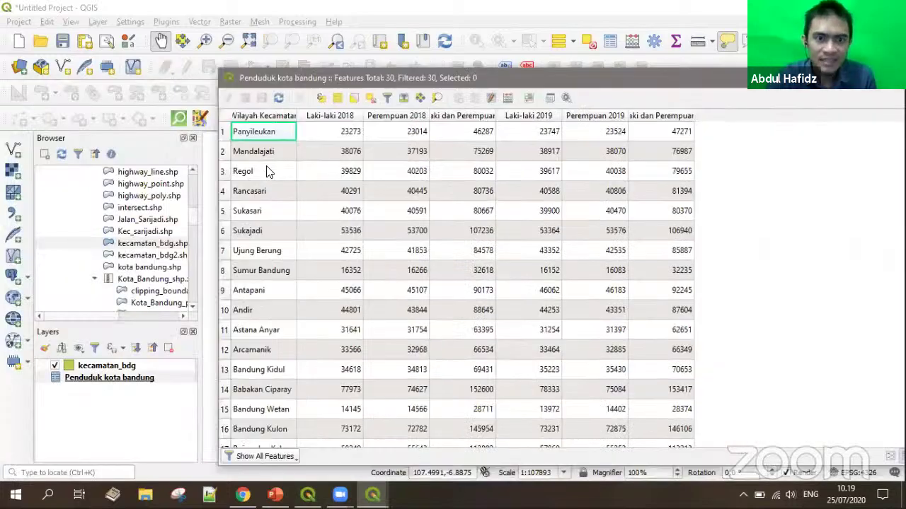
{"action": "left_click", "coordinate": [258, 370]}
{"action": "left_click", "coordinate": [248, 211]}
{"action": "left_click", "coordinate": [249, 290]}
{"action": "left_click", "coordinate": [248, 211]}
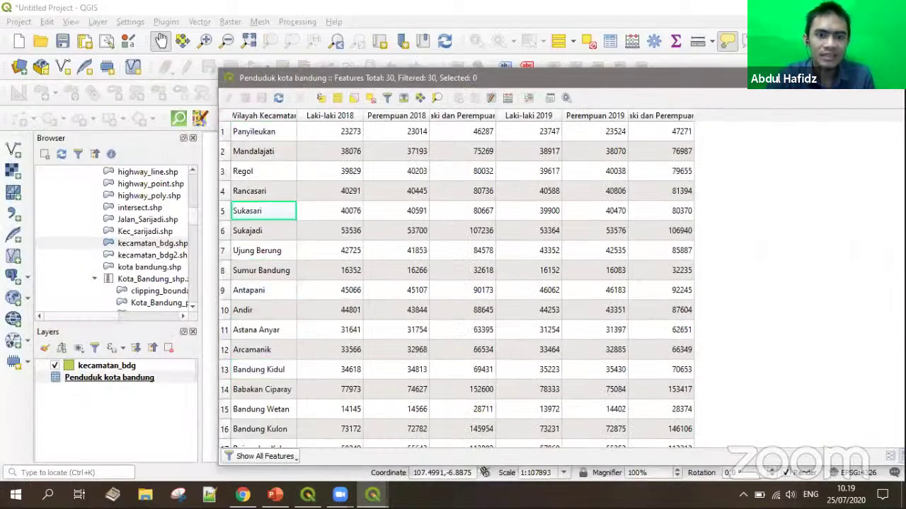
Compare the Kecamatan and Wilayah Kecamatan names with both attribute tables side by side, and close the tables when done
{"action": "left_click", "coordinate": [373, 494]}
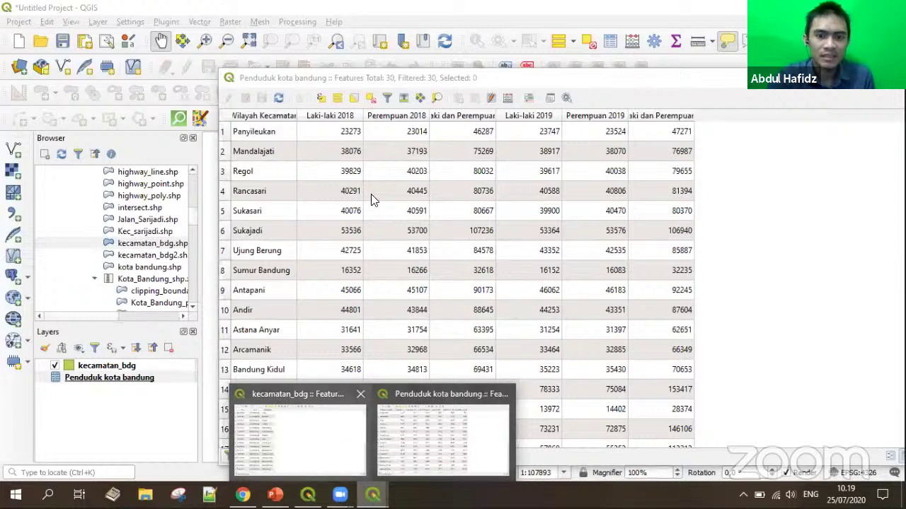
{"action": "left_click", "coordinate": [298, 432]}
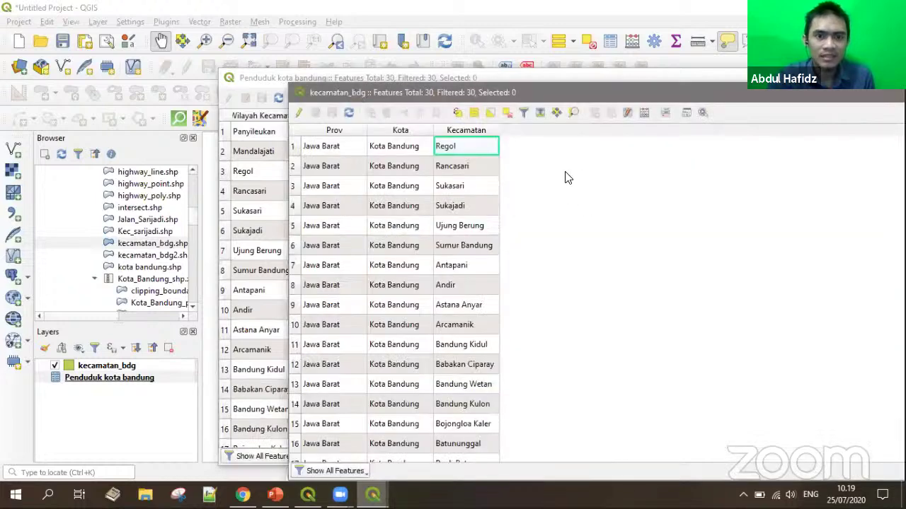
{"action": "left_click", "coordinate": [255, 175]}
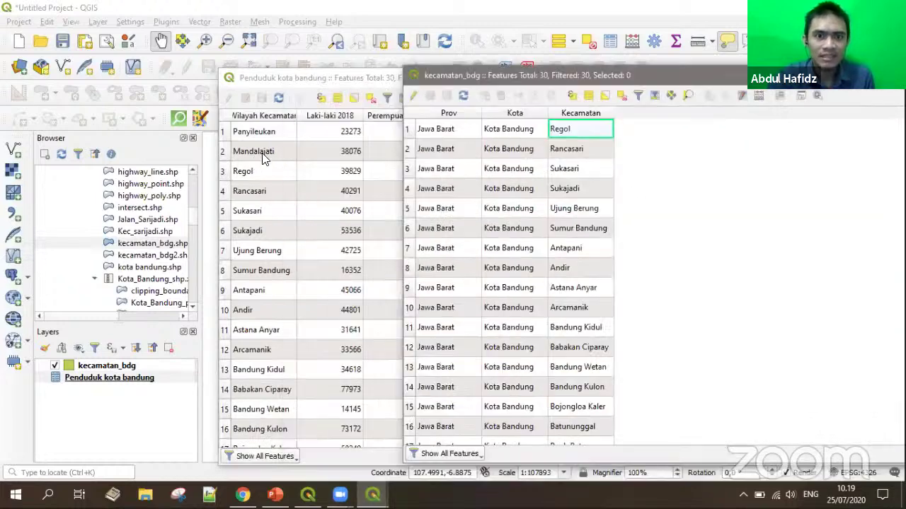
{"action": "key", "text": "Down"}
{"action": "key", "text": "Down"}
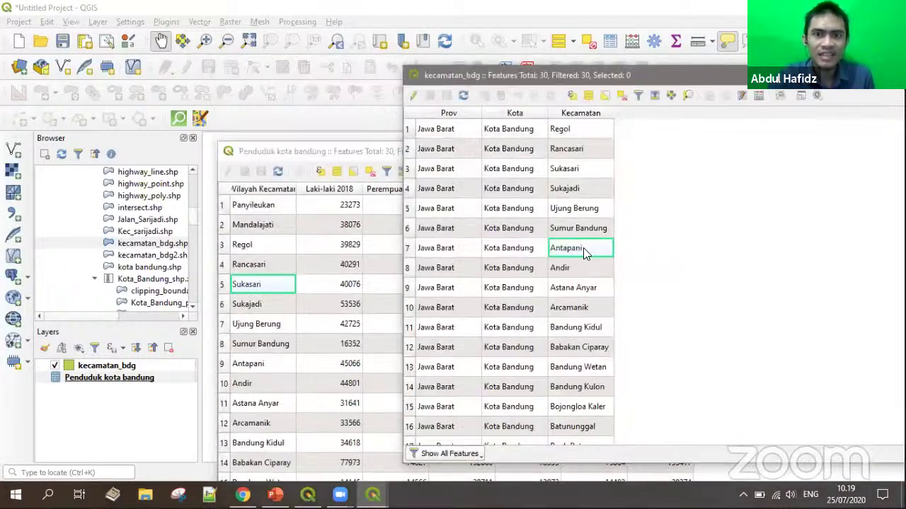
{"action": "left_click", "coordinate": [579, 290]}
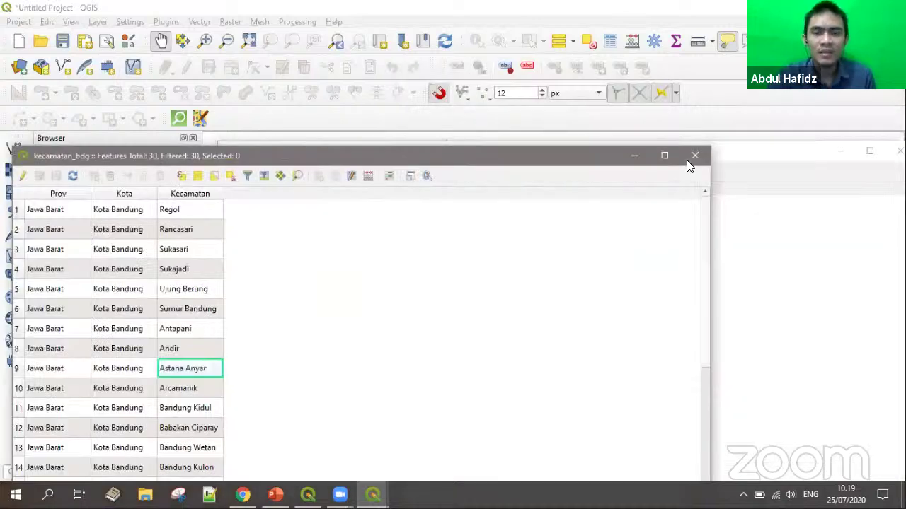
{"action": "left_click", "coordinate": [634, 156]}
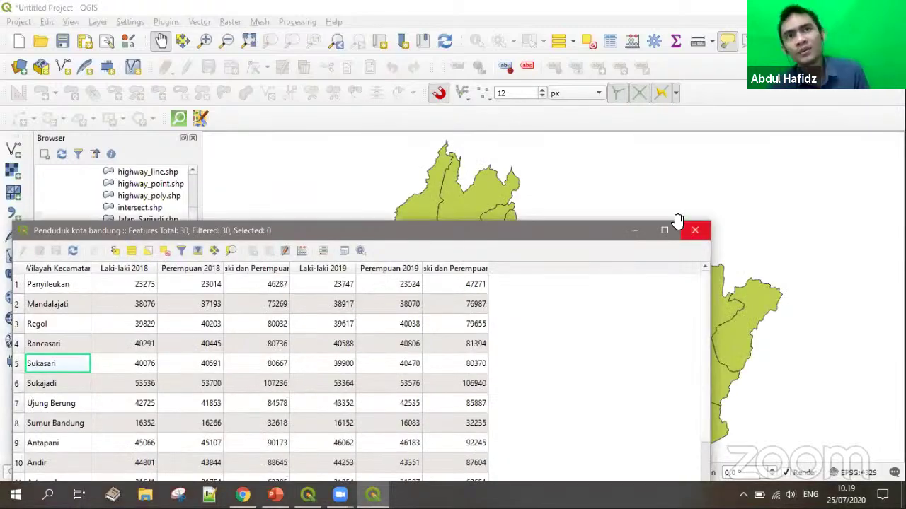
{"action": "left_click", "coordinate": [679, 223]}
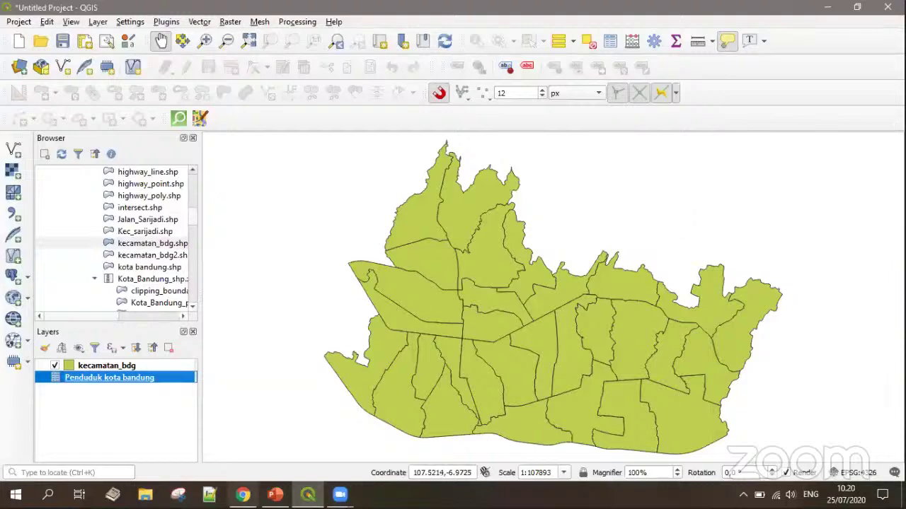
Switch to Chrome, go to gadm.org and open its page for downloading spatial data by country
{"action": "left_click", "coordinate": [243, 494]}
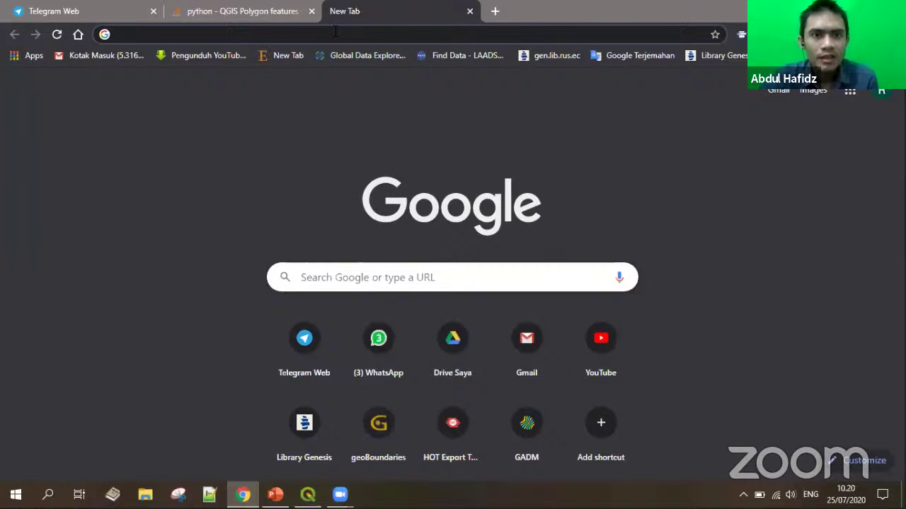
{"action": "type", "text": "gadm"}
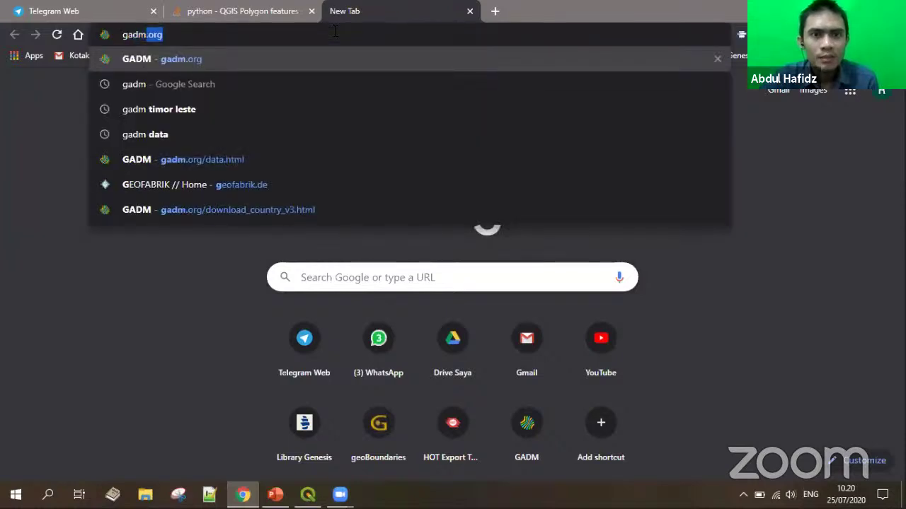
{"action": "key", "text": "Return"}
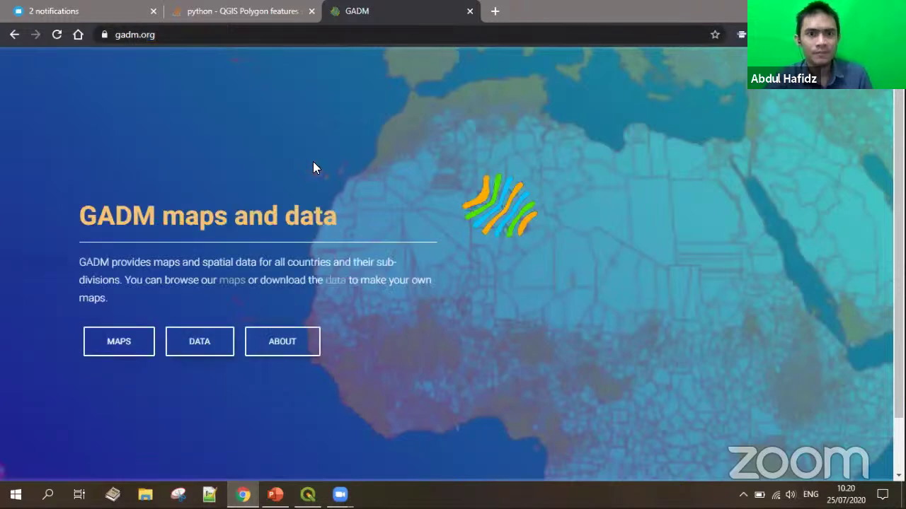
{"action": "left_click", "coordinate": [335, 279]}
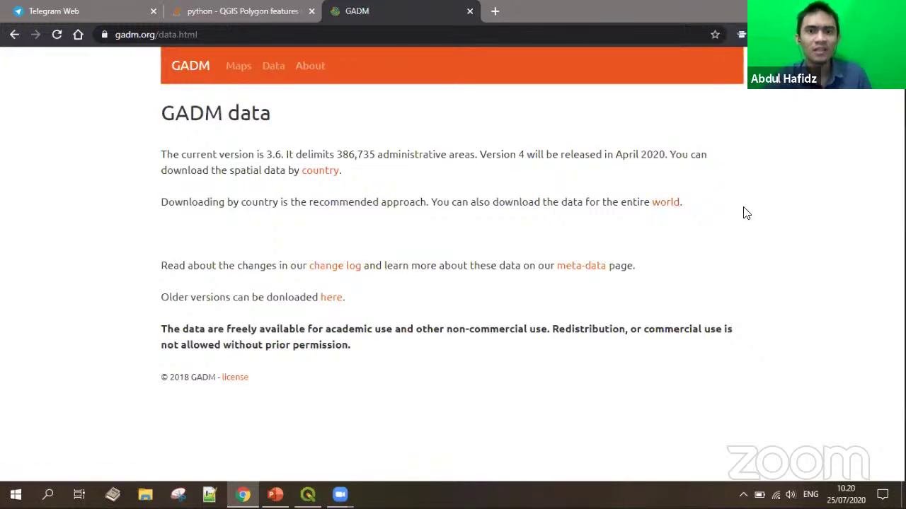
{"action": "left_click_drag", "start_coordinate": [680, 235], "coordinate": [304, 197]}
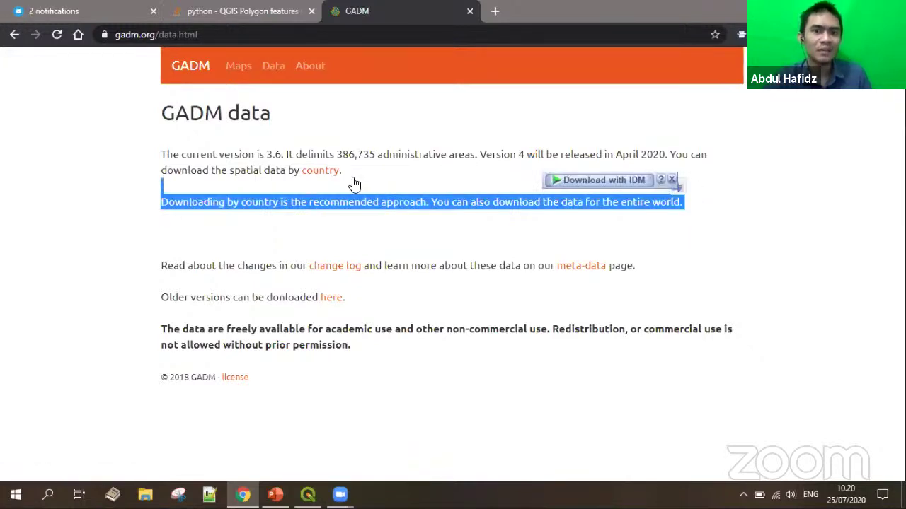
{"action": "left_click", "coordinate": [318, 173]}
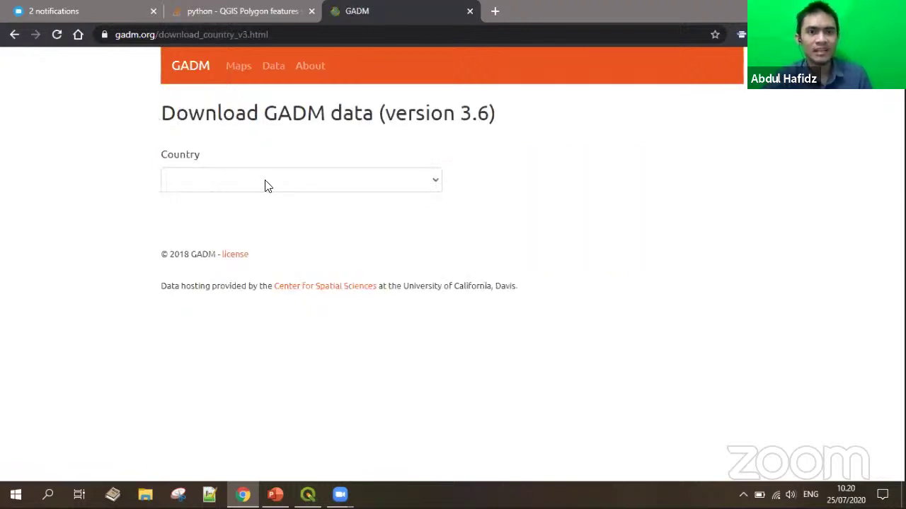
Choose Indonesia as the country on the GADM download page and examine the available data formats and levels
{"action": "left_click", "coordinate": [298, 187]}
{"action": "scroll", "coordinate": [292, 326], "scroll_direction": "down", "scroll_amount": 6}
{"action": "scroll", "coordinate": [292, 325], "scroll_direction": "down", "scroll_amount": 11}
{"action": "left_click", "coordinate": [269, 438]}
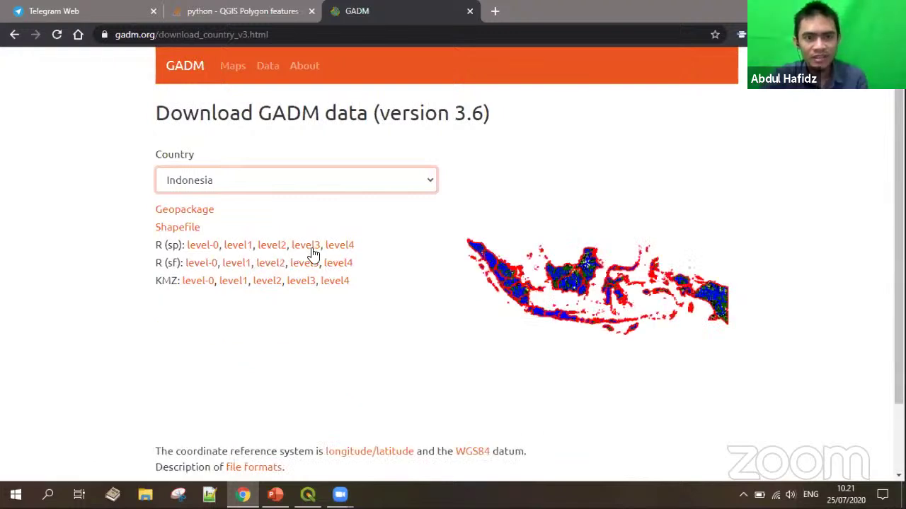
{"action": "left_click", "coordinate": [409, 249]}
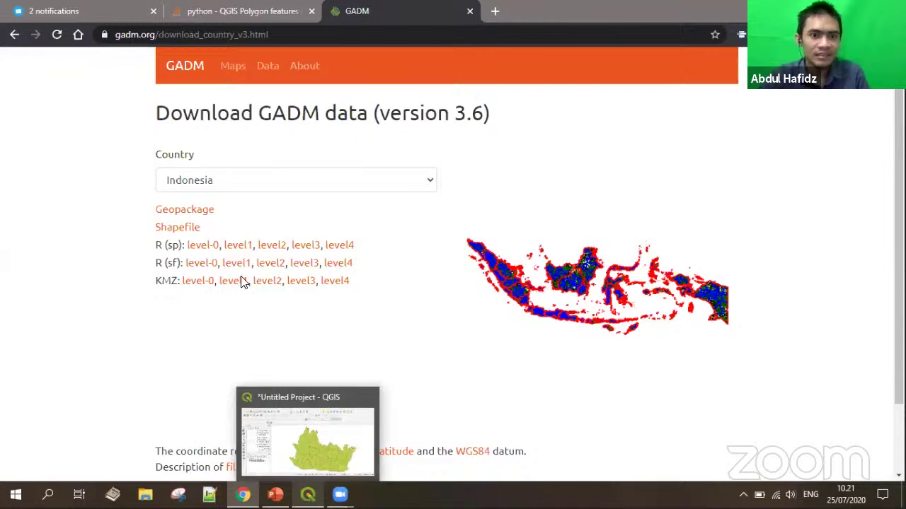
Switch back to QGIS, locate gadm36_IDN.gpkg in the file browser and expand it to list its layers
{"action": "key", "text": "alt+Tab"}
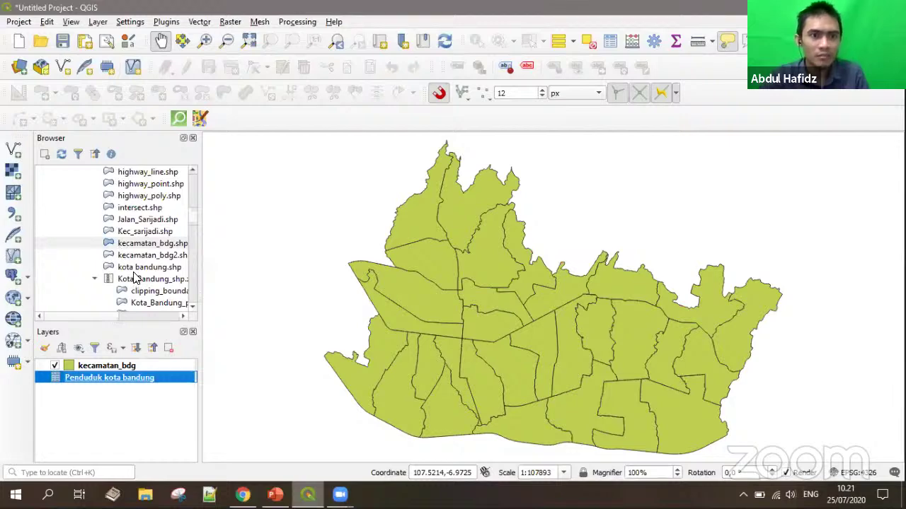
{"action": "scroll", "coordinate": [136, 266], "scroll_direction": "down", "scroll_amount": 10}
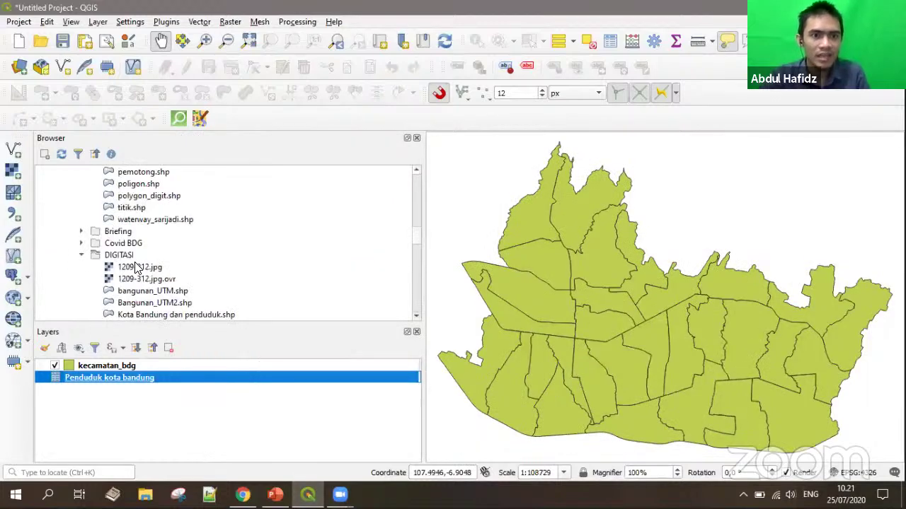
{"action": "scroll", "coordinate": [191, 265], "scroll_direction": "down", "scroll_amount": 1}
{"action": "scroll", "coordinate": [190, 271], "scroll_direction": "up", "scroll_amount": 3}
{"action": "scroll", "coordinate": [190, 276], "scroll_direction": "up", "scroll_amount": 4}
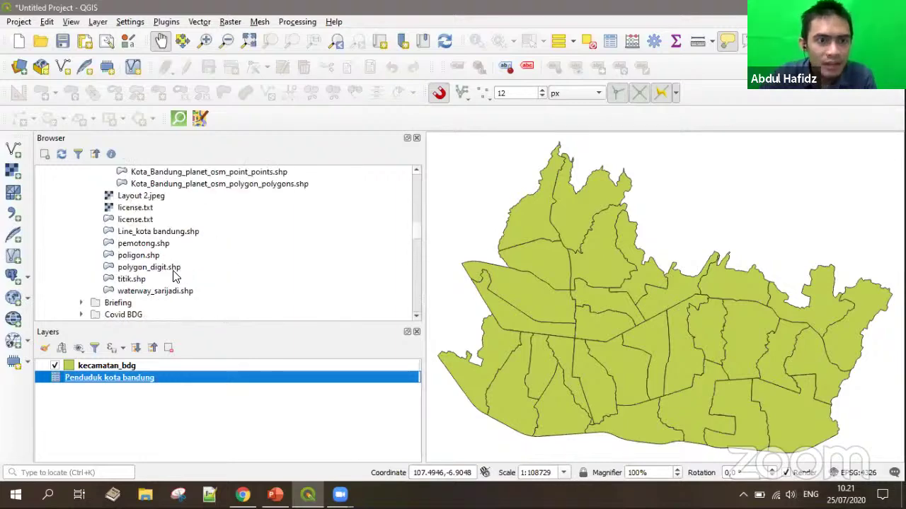
{"action": "scroll", "coordinate": [173, 278], "scroll_direction": "up", "scroll_amount": 4}
{"action": "scroll", "coordinate": [156, 276], "scroll_direction": "up", "scroll_amount": 2}
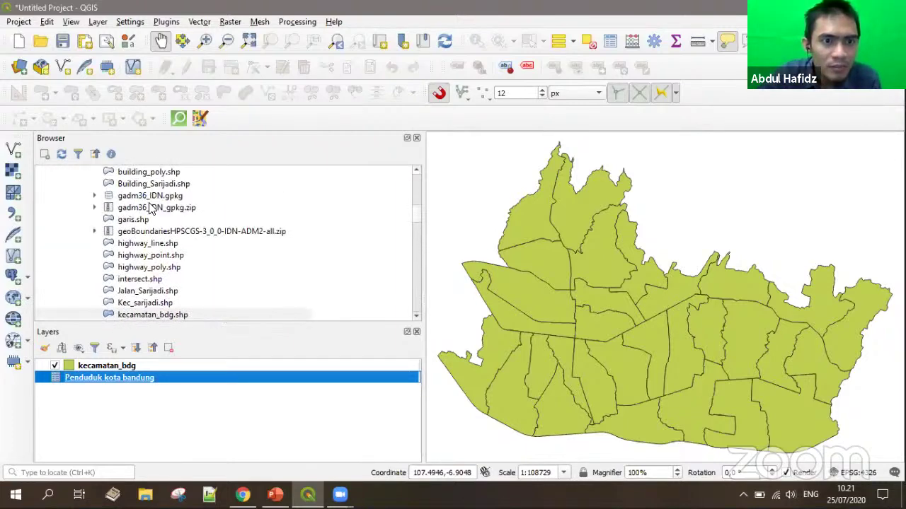
{"action": "left_click", "coordinate": [163, 196]}
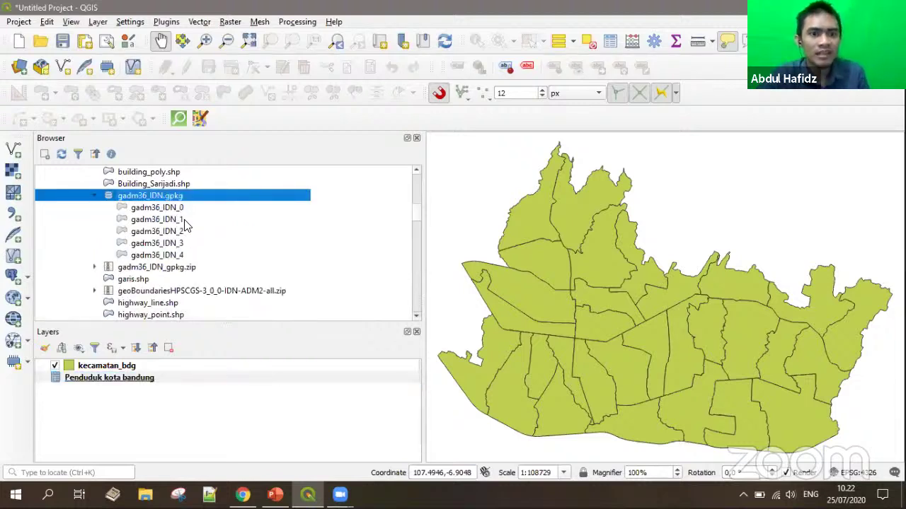
Add the gadm36_IDN_3 layer from the gadm36_IDN.gpkg geopackage to the map and hide the kecamatan_bdg layer
{"action": "key", "text": "Down"}
{"action": "key", "text": "Down"}
{"action": "key", "text": "Down"}
{"action": "key", "text": "Down"}
{"action": "key", "text": "Down"}
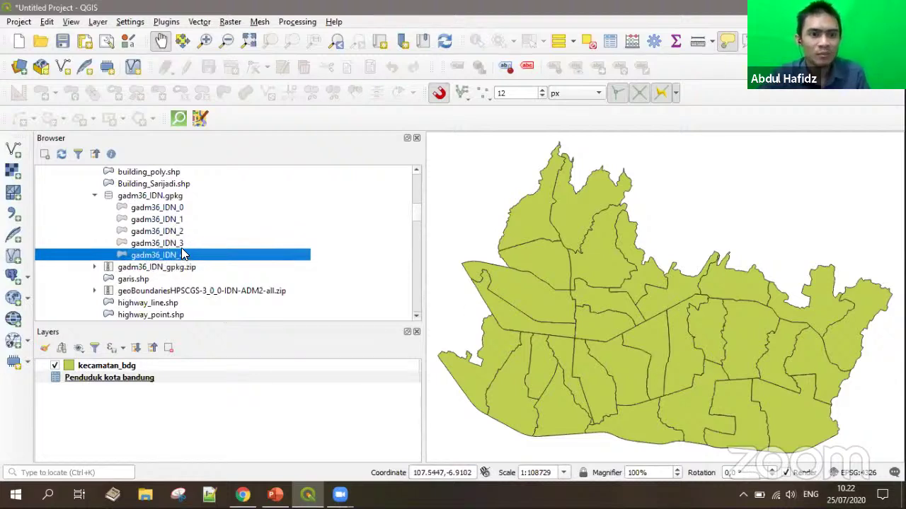
{"action": "left_click", "coordinate": [180, 244]}
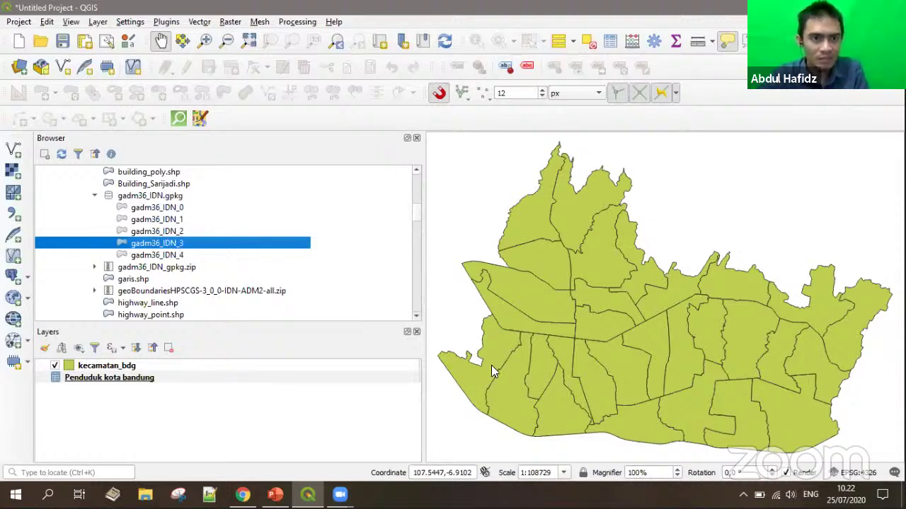
{"action": "left_click_drag", "start_coordinate": [258, 412], "coordinate": [267, 412]}
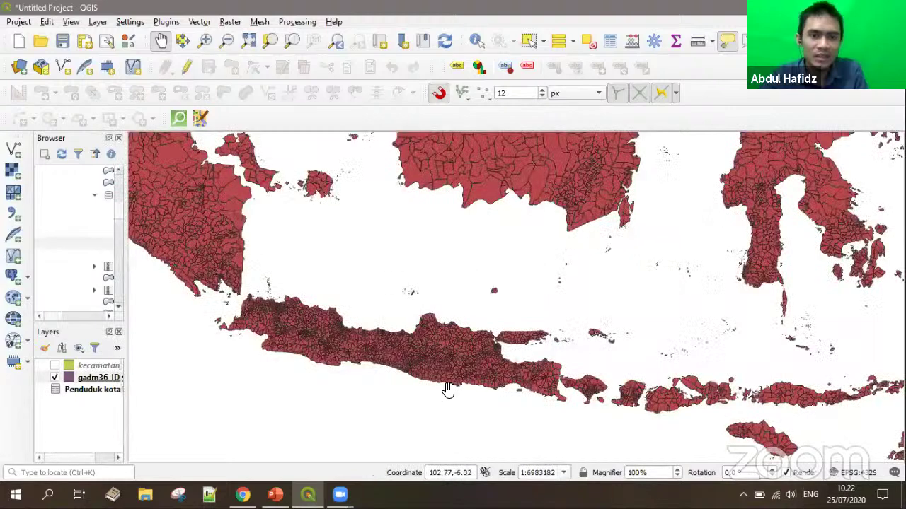
{"action": "mouse_move", "coordinate": [321, 327]}
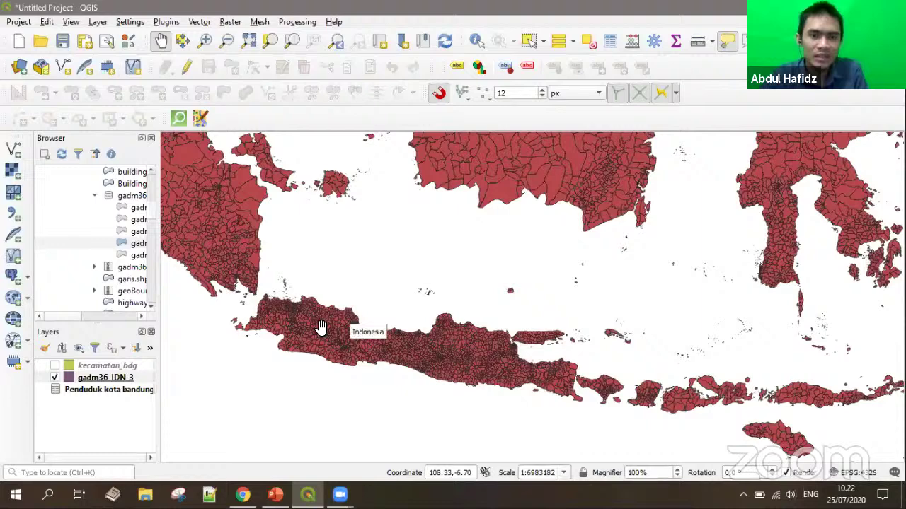
{"action": "scroll", "coordinate": [320, 327], "scroll_direction": "up", "scroll_amount": 1}
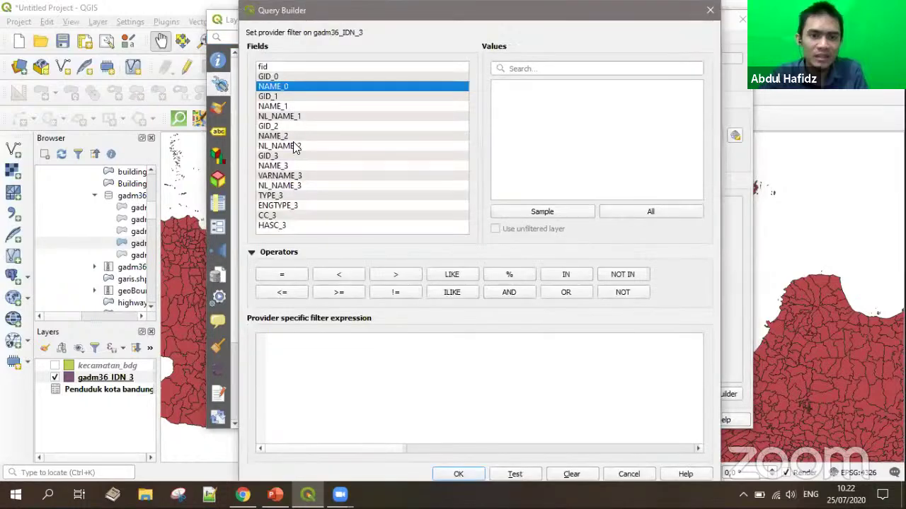
{"action": "key", "text": "Down"}
{"action": "key", "text": "Down"}
{"action": "key", "text": "Down"}
{"action": "key", "text": "Down"}
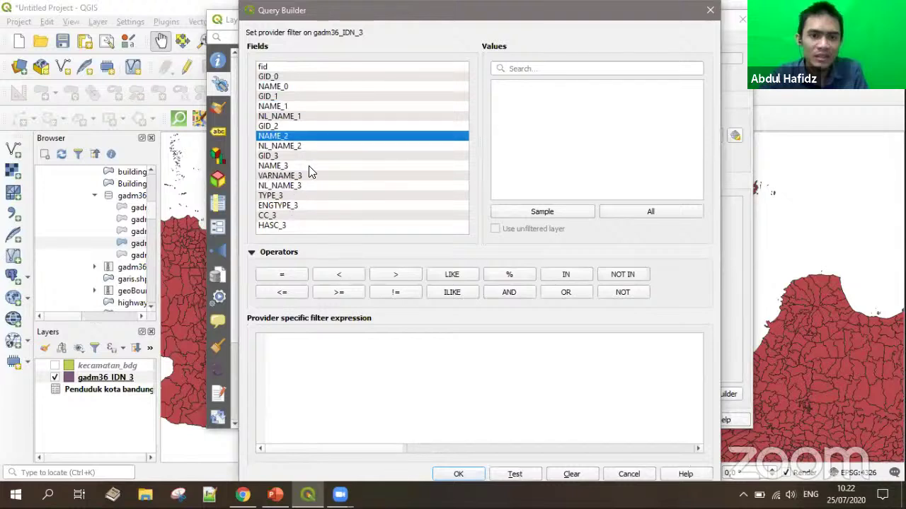
{"action": "left_click", "coordinate": [304, 167]}
{"action": "left_click", "coordinate": [286, 276]}
{"action": "left_click", "coordinate": [653, 209]}
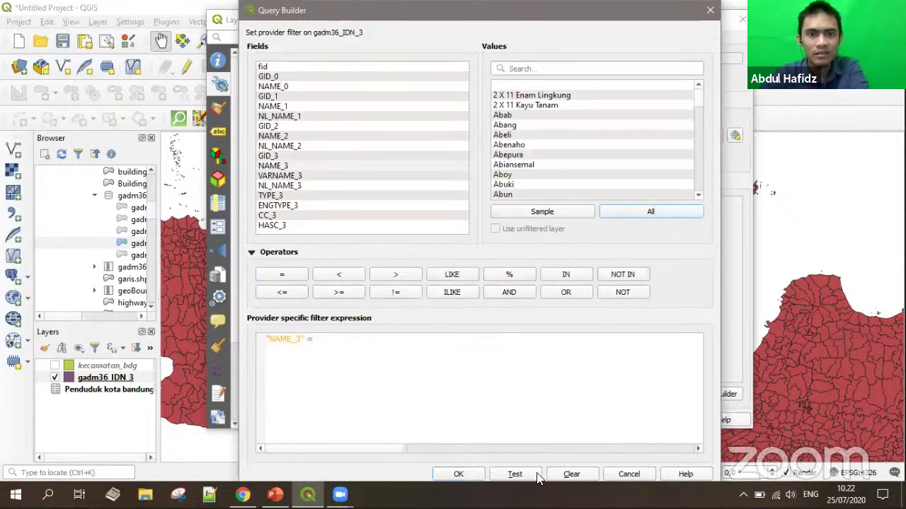
{"action": "left_click", "coordinate": [570, 474]}
Filter the gadm36_IDN_3 layer with the expression "NAME_2" = 'Kota Bandung' and zoom the map to the filtered districts
{"action": "left_click", "coordinate": [281, 137]}
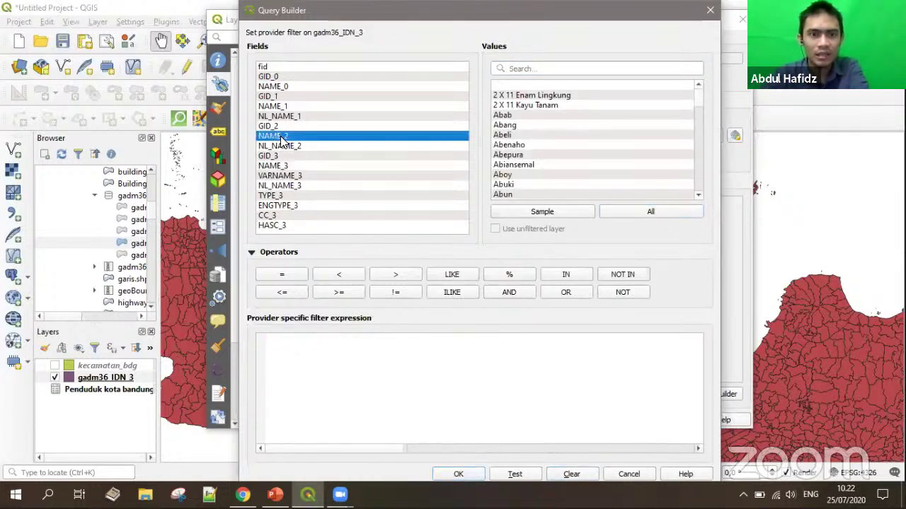
{"action": "double_click", "coordinate": [281, 137]}
{"action": "left_click", "coordinate": [298, 274]}
{"action": "left_click", "coordinate": [653, 211]}
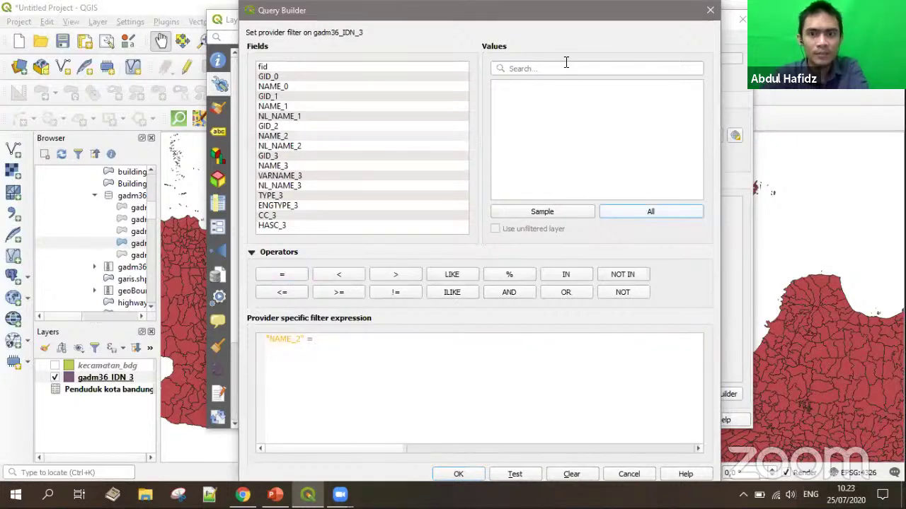
{"action": "left_click", "coordinate": [566, 65]}
{"action": "type", "text": "kota"}
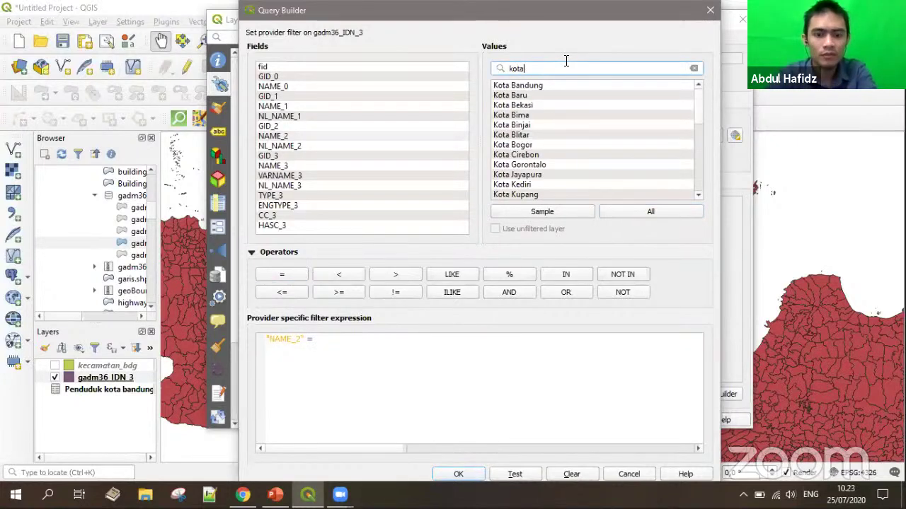
{"action": "double_click", "coordinate": [529, 84]}
{"action": "left_click", "coordinate": [456, 475]}
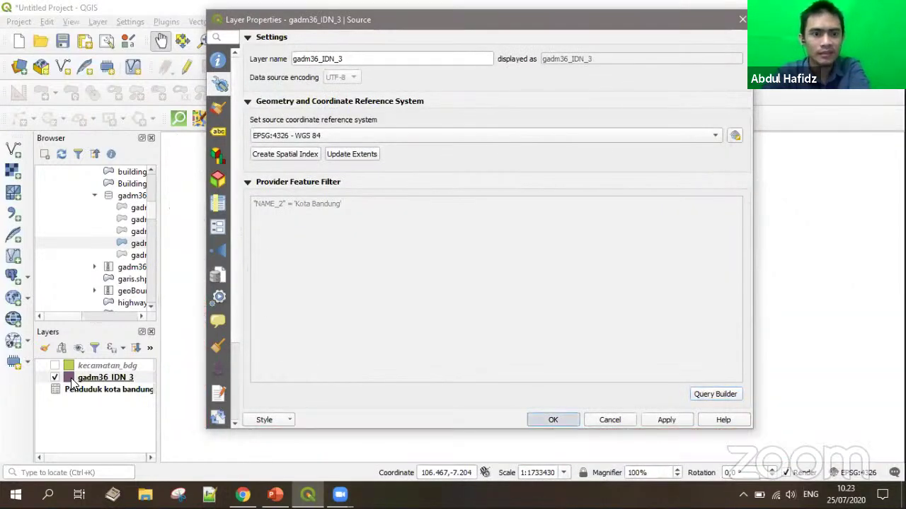
{"action": "left_click", "coordinate": [549, 418]}
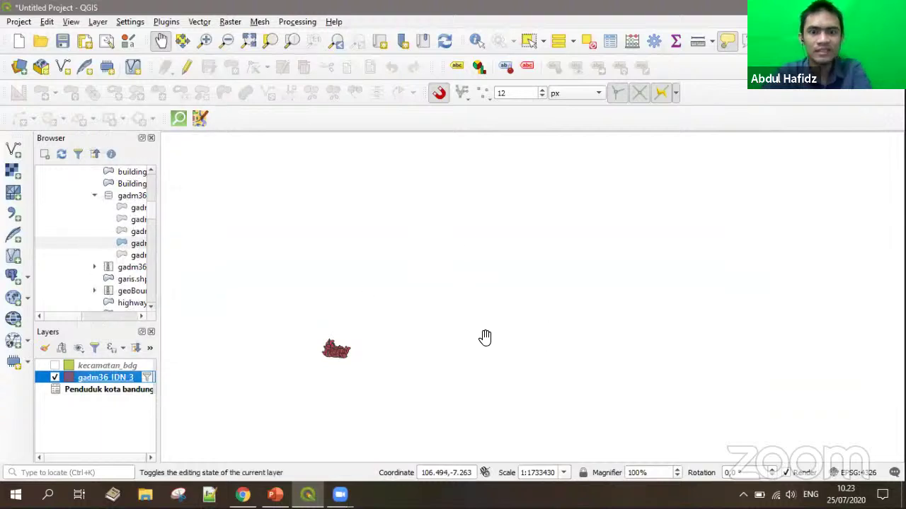
{"action": "key", "text": "ctrl+shift+z"}
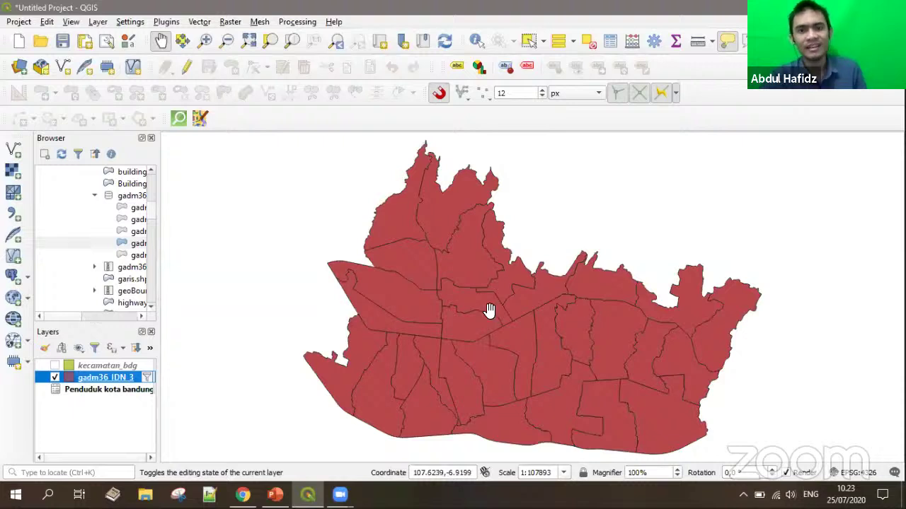
{"action": "scroll", "coordinate": [488, 335], "scroll_direction": "down", "scroll_amount": 2}
{"action": "scroll", "coordinate": [522, 329], "scroll_direction": "up", "scroll_amount": 1}
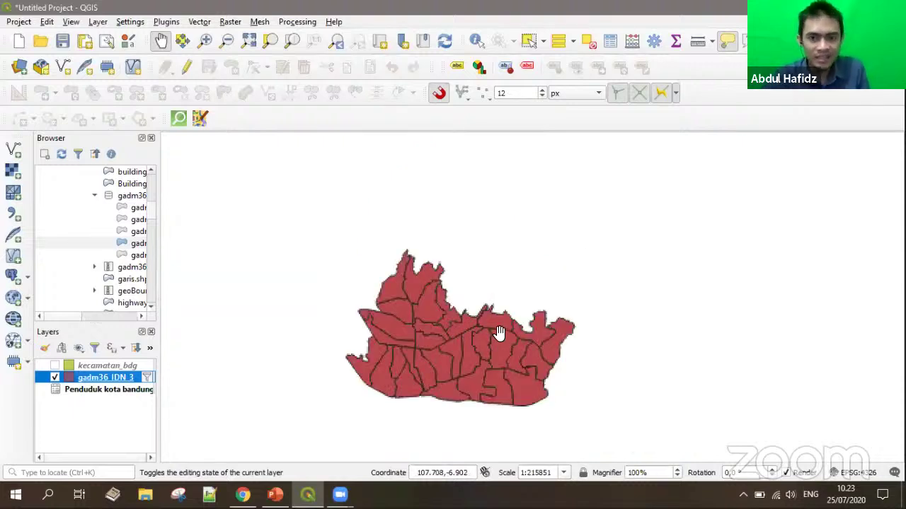
{"action": "scroll", "coordinate": [495, 341], "scroll_direction": "down", "scroll_amount": 1}
{"action": "scroll", "coordinate": [495, 338], "scroll_direction": "up", "scroll_amount": 2}
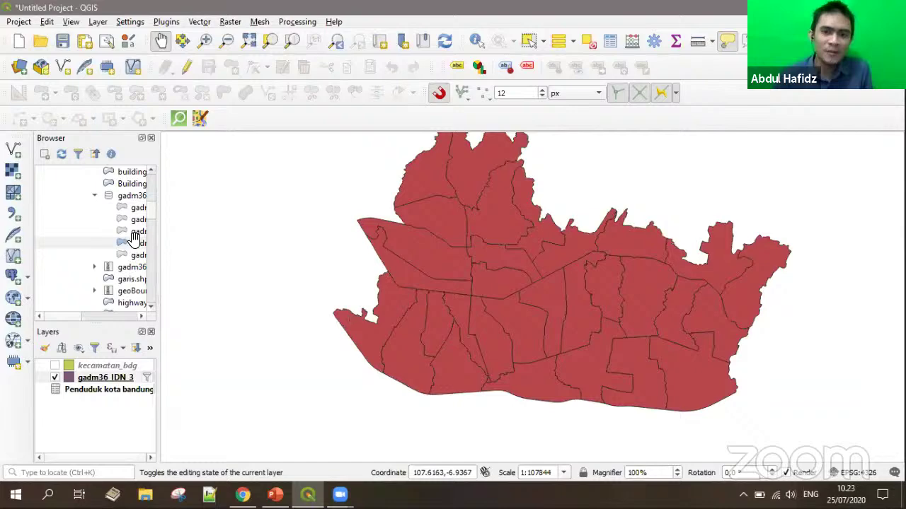
Open the gadm36_IDN_3 attribute table and show only the NAME_0, NAME_1, NAME_2 and NAME_3 columns
{"action": "right_click", "coordinate": [93, 377]}
{"action": "key", "text": "Return"}
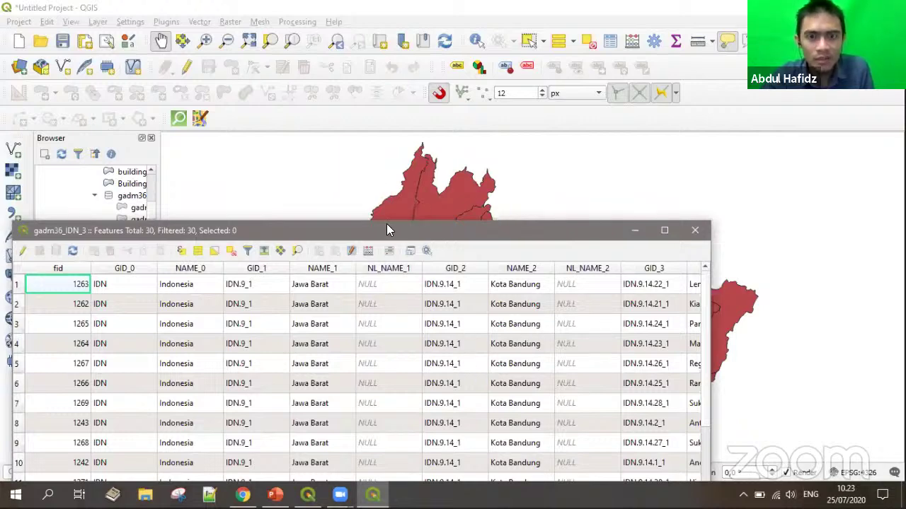
{"action": "left_click_drag", "start_coordinate": [387, 230], "coordinate": [529, 57]}
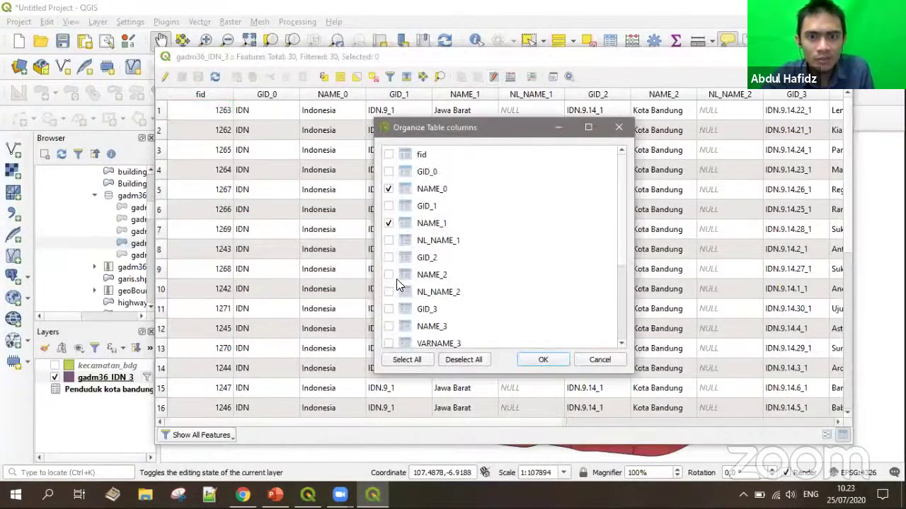
{"action": "left_click", "coordinate": [389, 274]}
{"action": "left_click", "coordinate": [388, 326]}
{"action": "scroll", "coordinate": [428, 312], "scroll_direction": "down", "scroll_amount": 3}
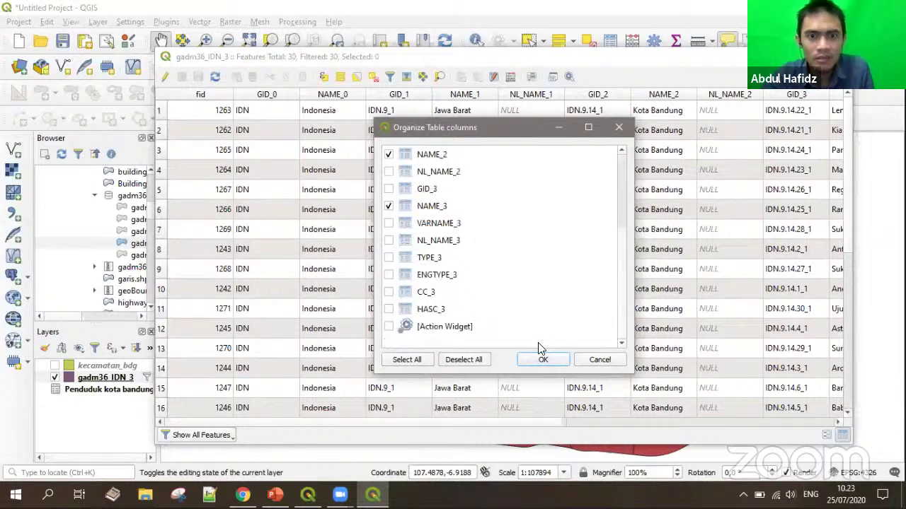
{"action": "left_click", "coordinate": [542, 359]}
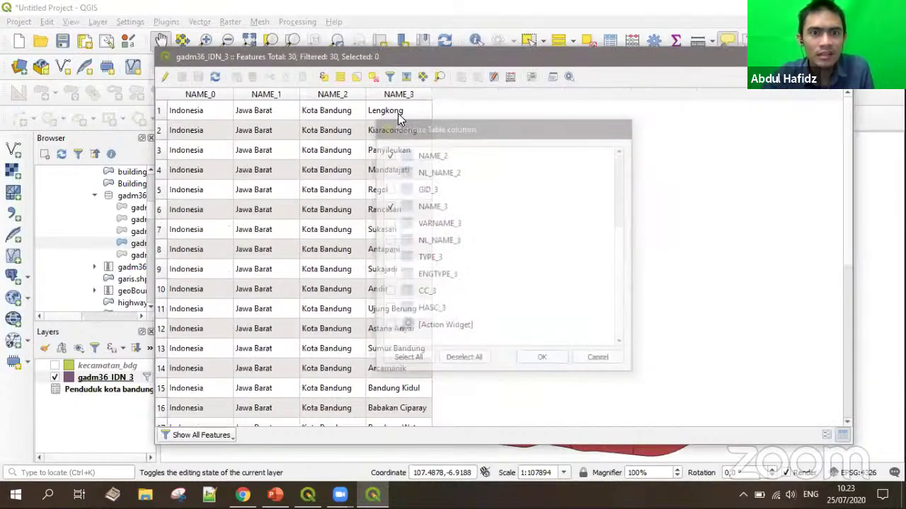
Examine the district, city, province and country names in the attribute table and close it
{"action": "left_click", "coordinate": [405, 113]}
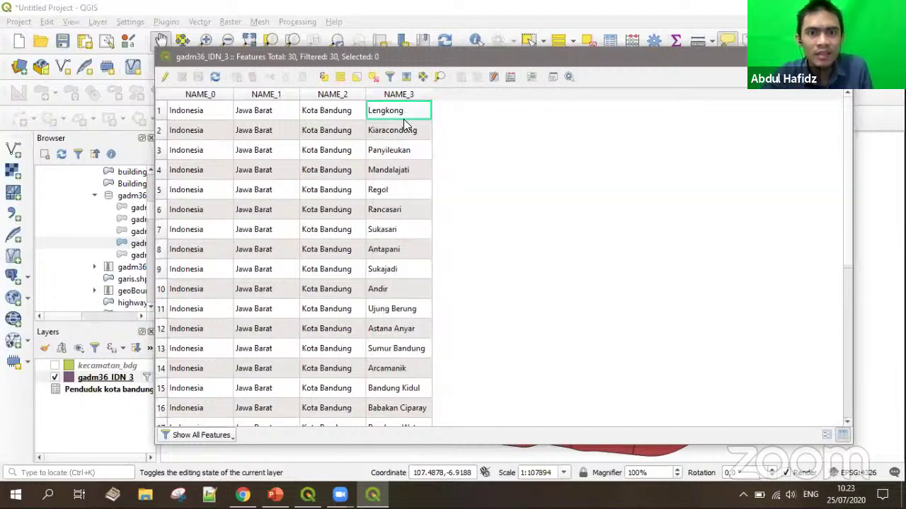
{"action": "left_click", "coordinate": [334, 132]}
{"action": "left_click", "coordinate": [272, 133]}
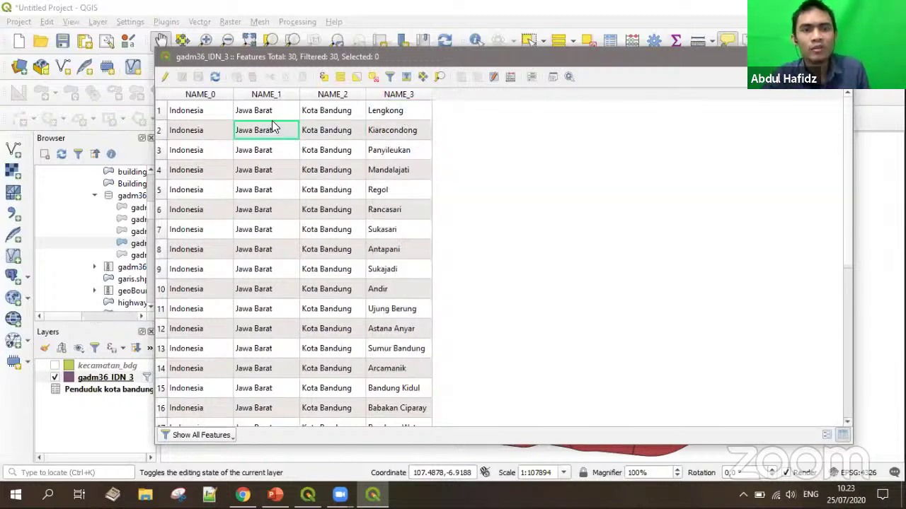
{"action": "left_click", "coordinate": [190, 132]}
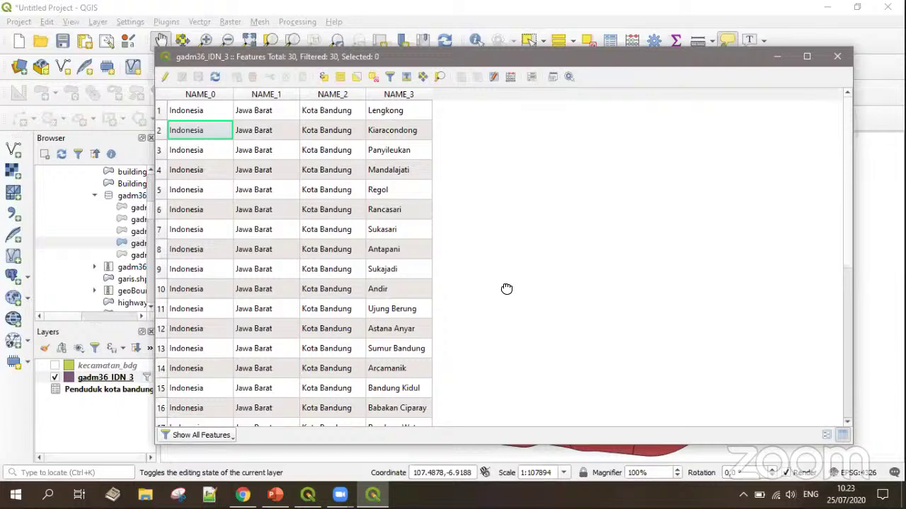
{"action": "key", "text": "Escape"}
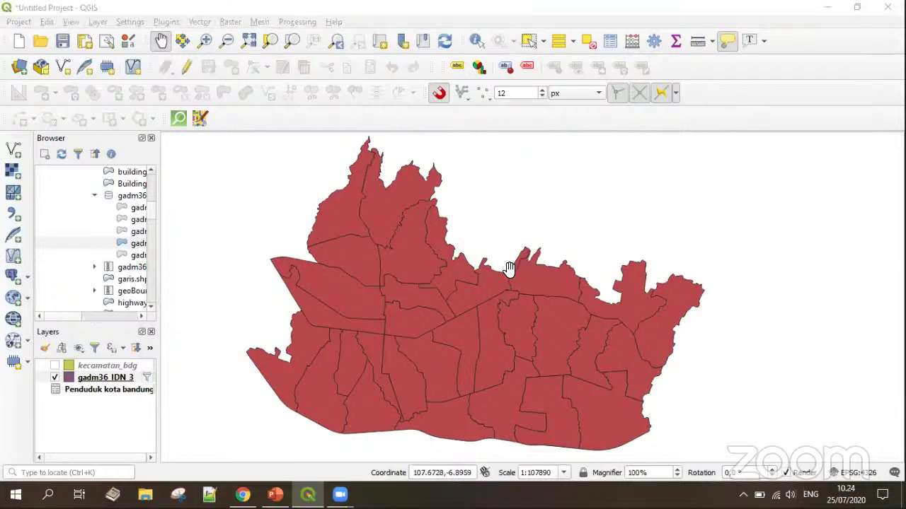
{"action": "mouse_move", "coordinate": [507, 272]}
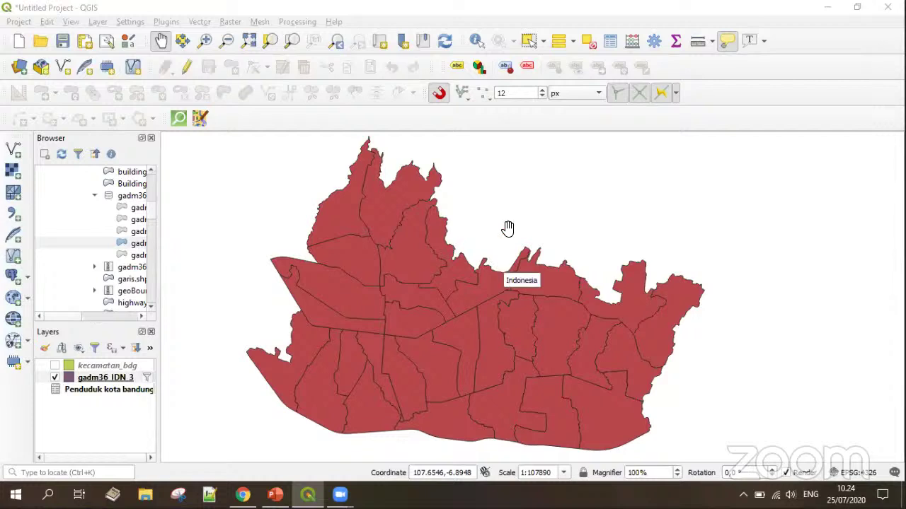
{"action": "left_click", "coordinate": [508, 230]}
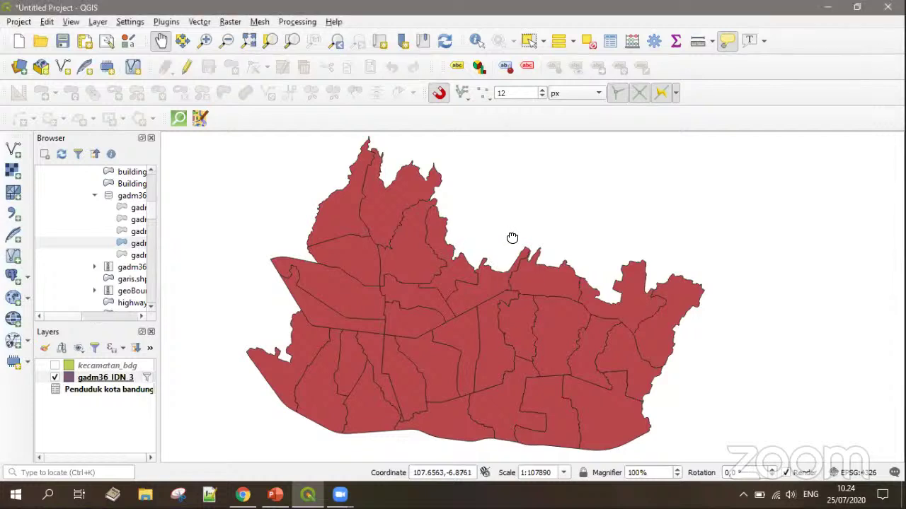
{"action": "left_click_drag", "start_coordinate": [517, 239], "coordinate": [566, 234]}
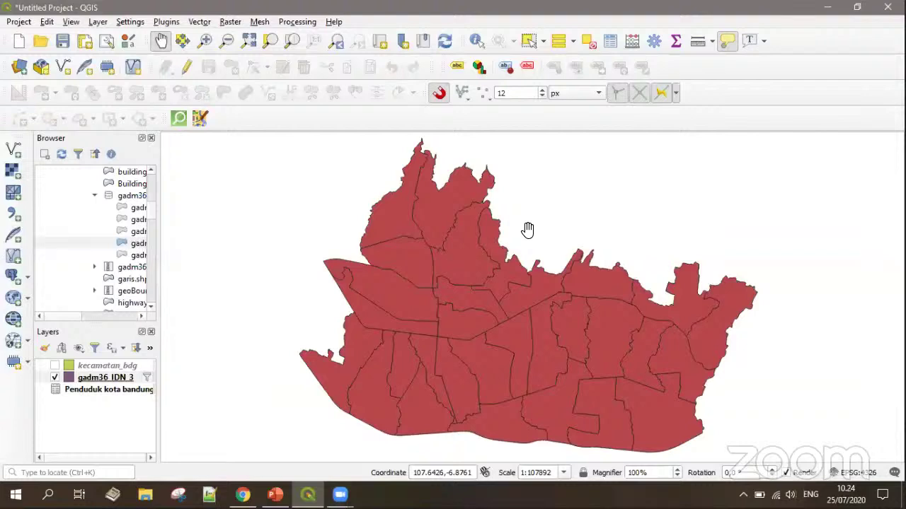
{"action": "left_click_drag", "start_coordinate": [503, 304], "coordinate": [469, 301]}
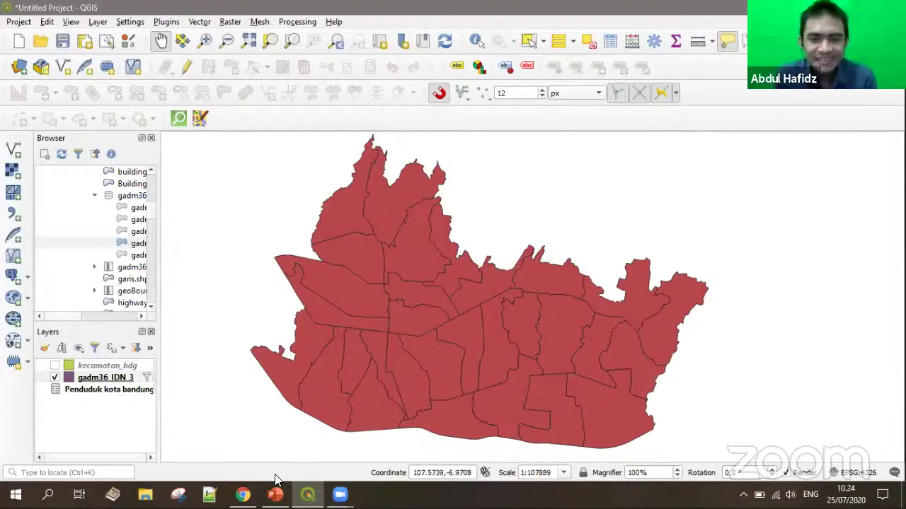
Switch to Chrome and search Google for "qgis symbology collection"
{"action": "key", "text": "alt+Tab"}
{"action": "left_click", "coordinate": [289, 40]}
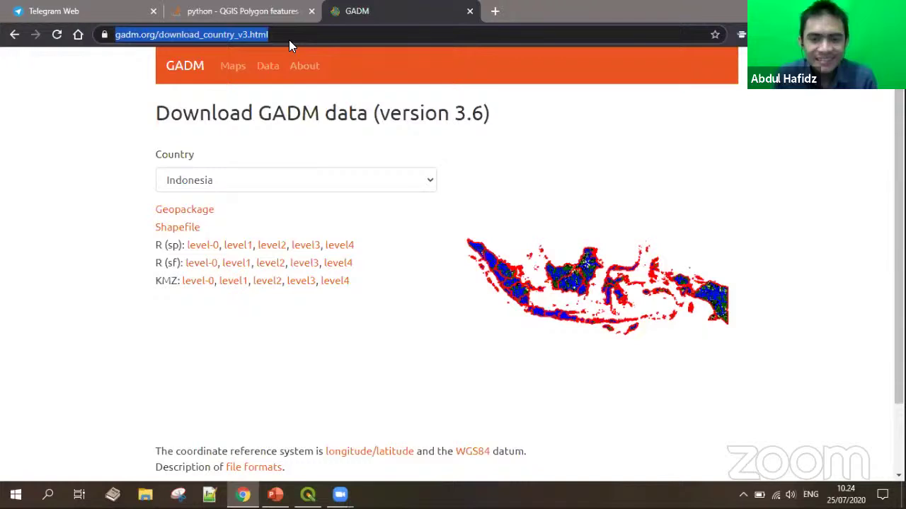
{"action": "type", "text": "qgis "}
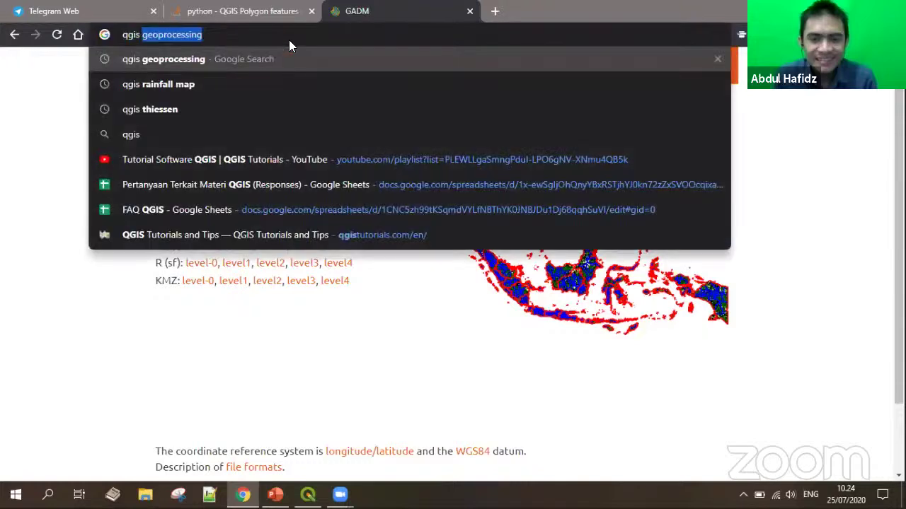
{"action": "type", "text": "symbology "}
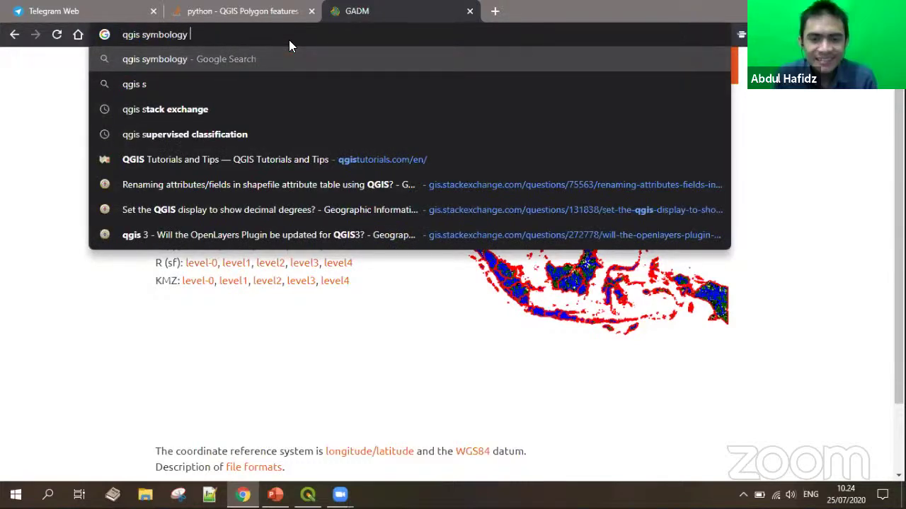
{"action": "type", "text": "collection"}
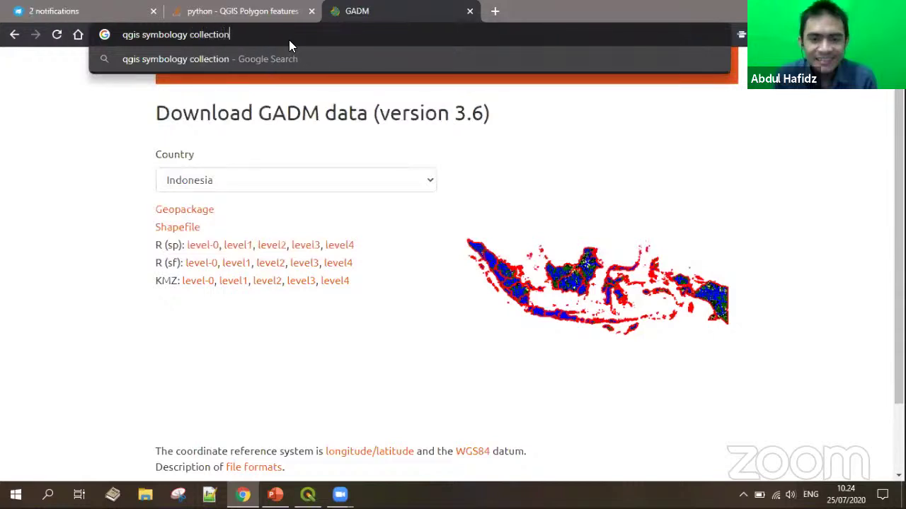
{"action": "key", "text": "Return"}
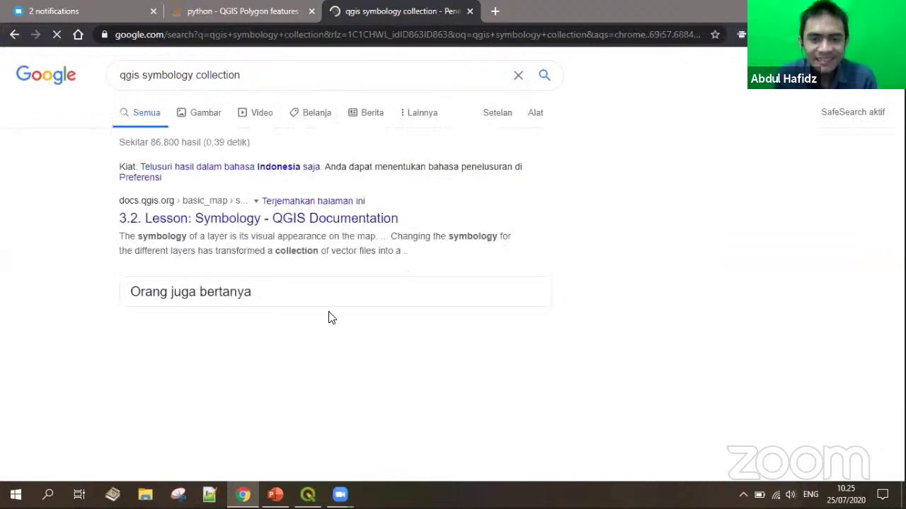
Examine the search results on QGIS symbology, icons and SVG symbol libraries, and switch to Notepad++
{"action": "scroll", "coordinate": [283, 322], "scroll_direction": "down", "scroll_amount": 1}
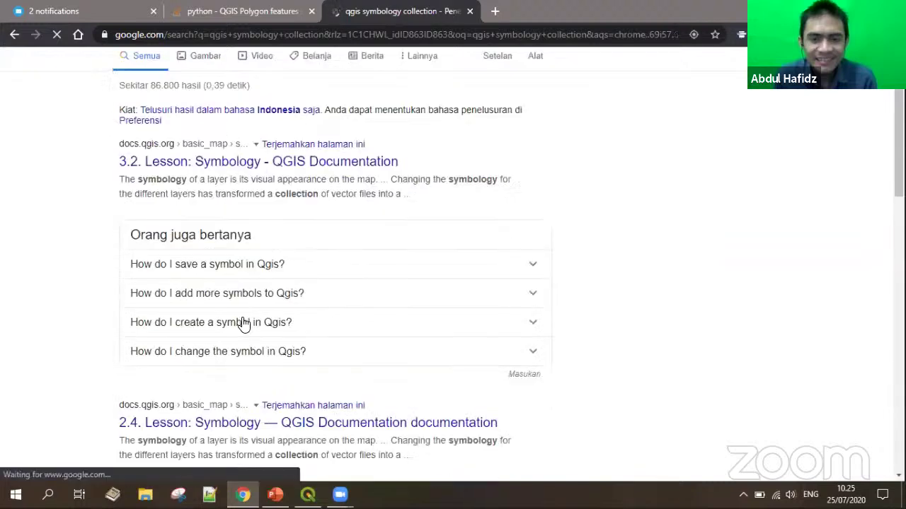
{"action": "scroll", "coordinate": [318, 322], "scroll_direction": "down", "scroll_amount": 5}
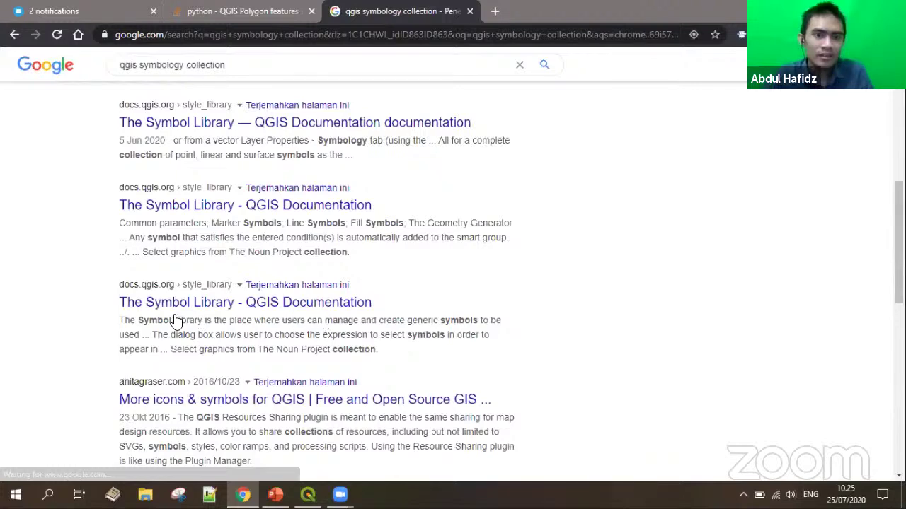
{"action": "scroll", "coordinate": [217, 320], "scroll_direction": "down", "scroll_amount": 2}
{"action": "scroll", "coordinate": [217, 320], "scroll_direction": "down", "scroll_amount": 1}
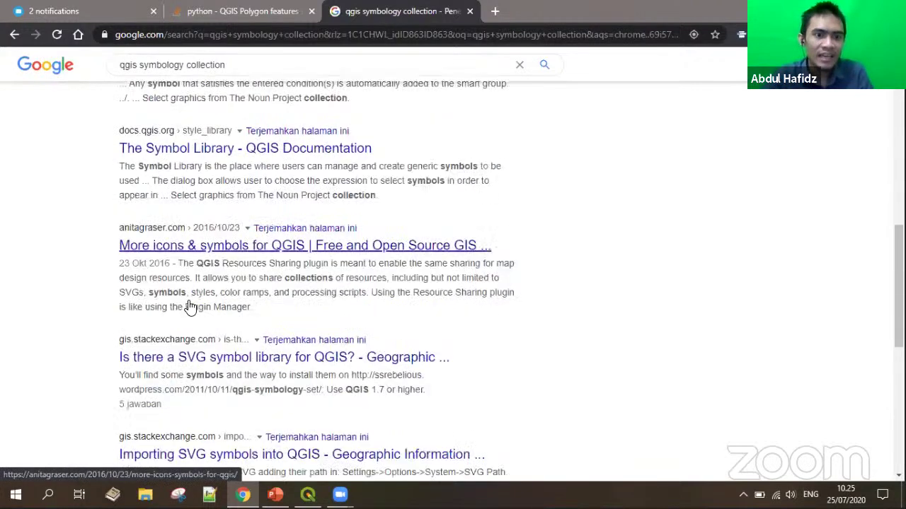
{"action": "scroll", "coordinate": [418, 258], "scroll_direction": "down", "scroll_amount": 1}
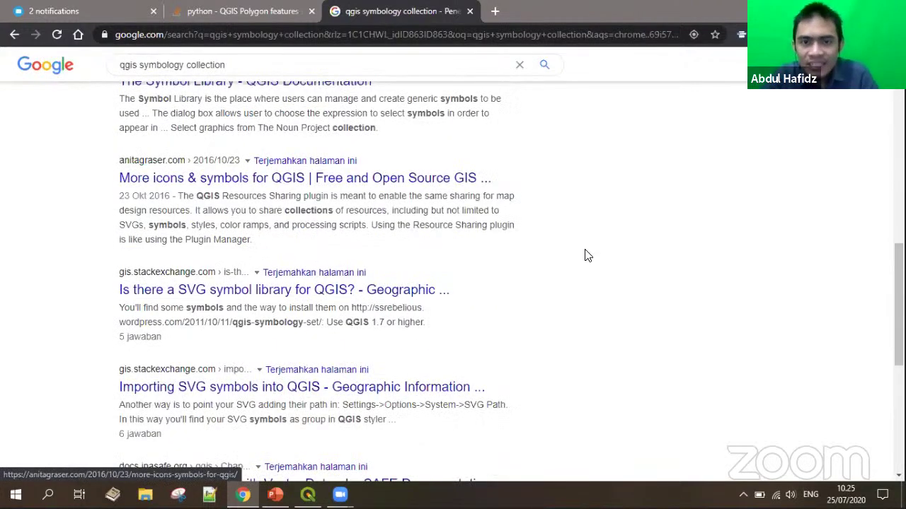
{"action": "scroll", "coordinate": [277, 478], "scroll_direction": "down", "scroll_amount": 1}
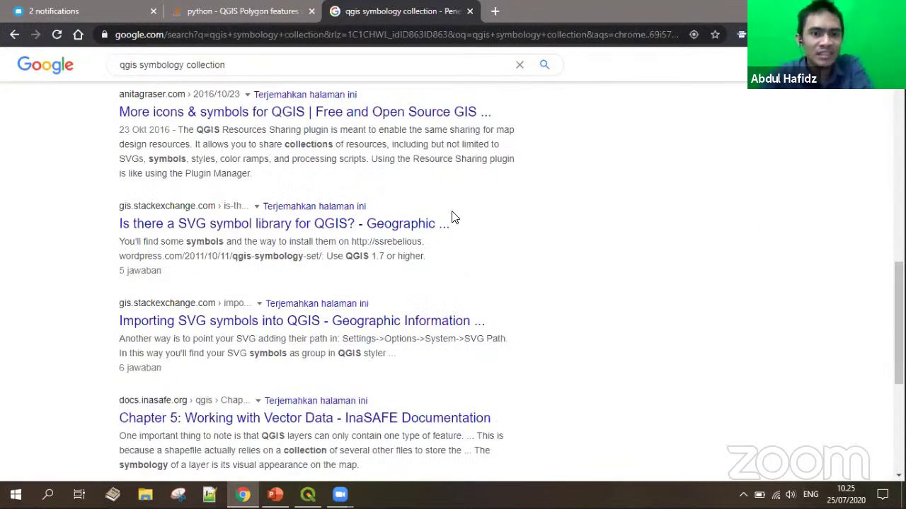
{"action": "key", "text": "alt+Tab"}
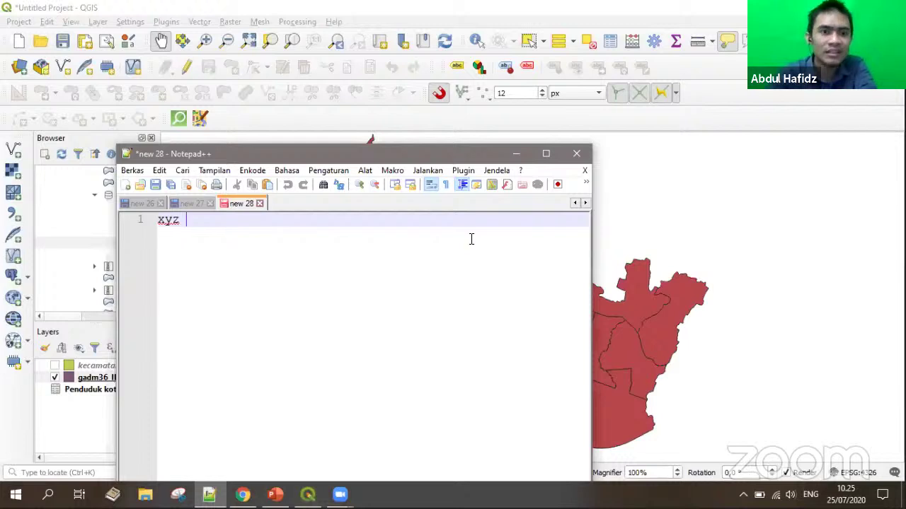
Add the note "2. menambahkan icon" two lines below xyz and minimize the notes to return to QGIS
{"action": "key", "text": "Return"}
{"action": "key", "text": "Return"}
{"action": "type", "text": "2. me"}
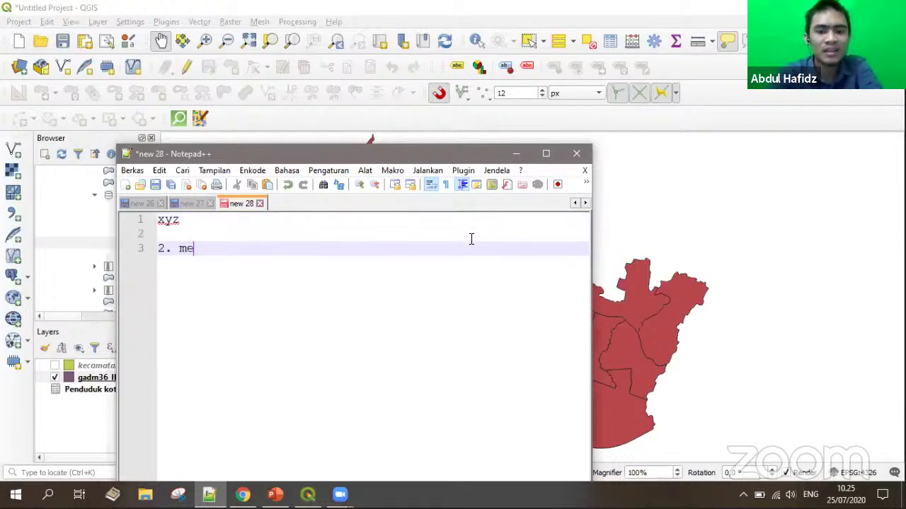
{"action": "type", "text": "nambahkan icon"}
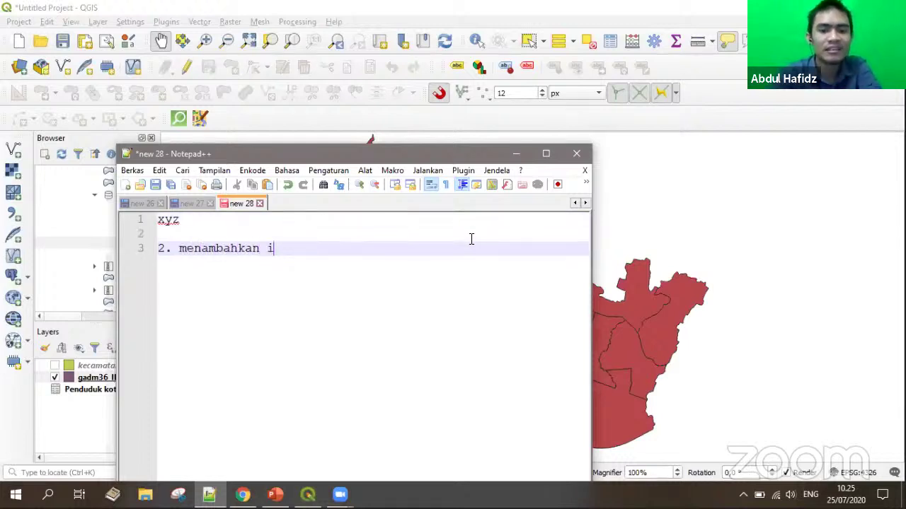
{"action": "left_click", "coordinate": [515, 155]}
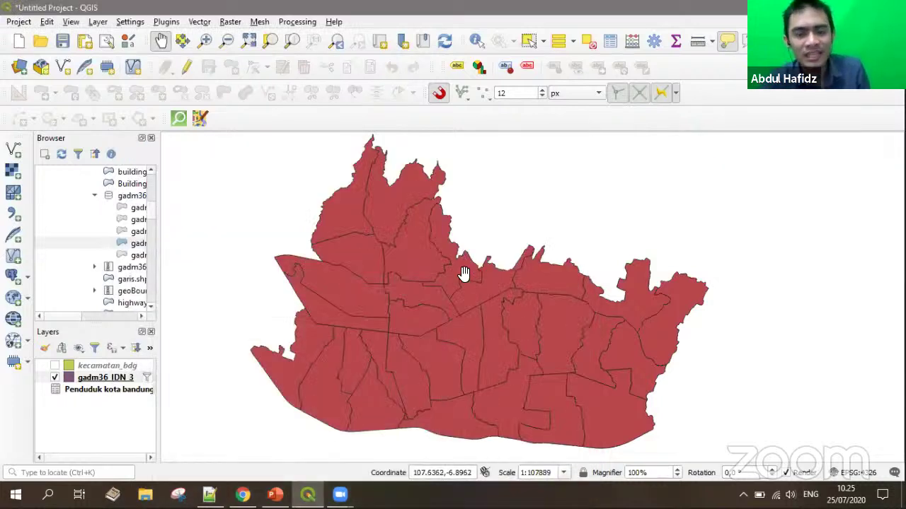
Widen the Browser and Layers panels slightly so the gadm36_IDN sublayer names are readable
{"action": "mouse_move", "coordinate": [464, 274]}
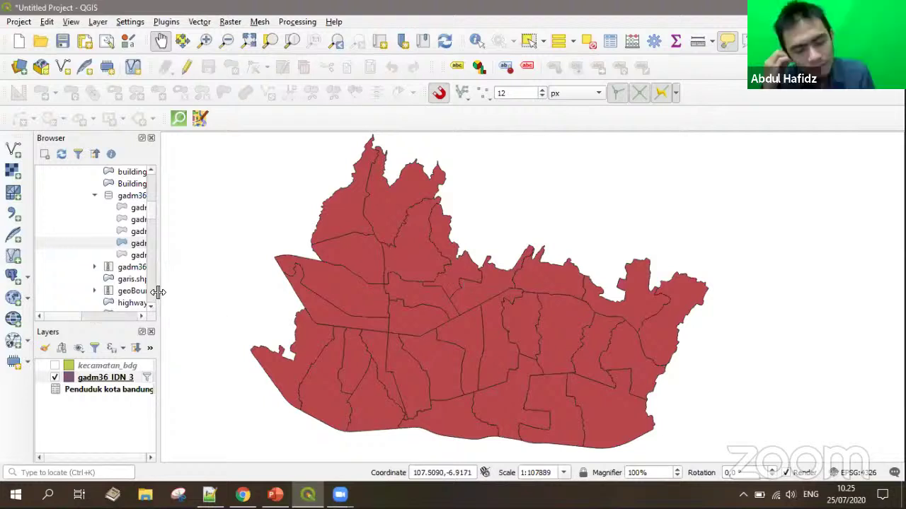
{"action": "left_click_drag", "start_coordinate": [244, 299], "coordinate": [287, 304]}
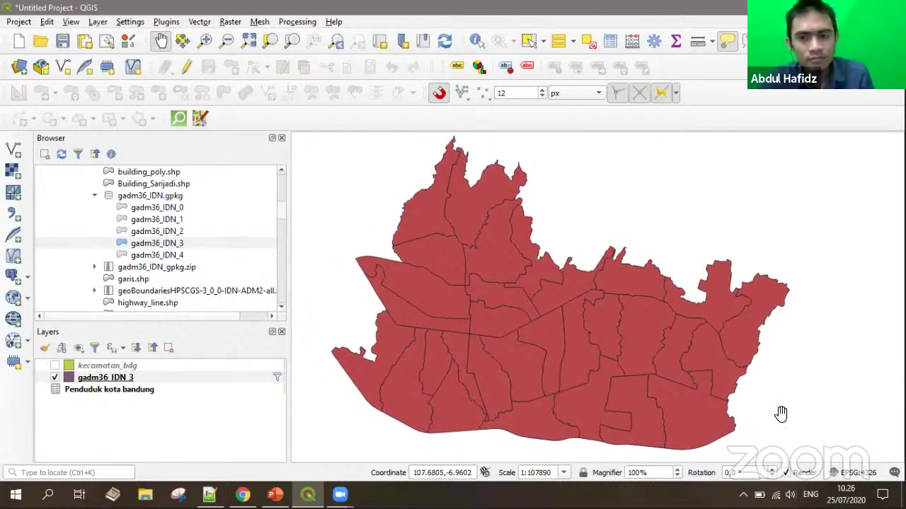
{"action": "left_click_drag", "start_coordinate": [285, 296], "coordinate": [203, 303]}
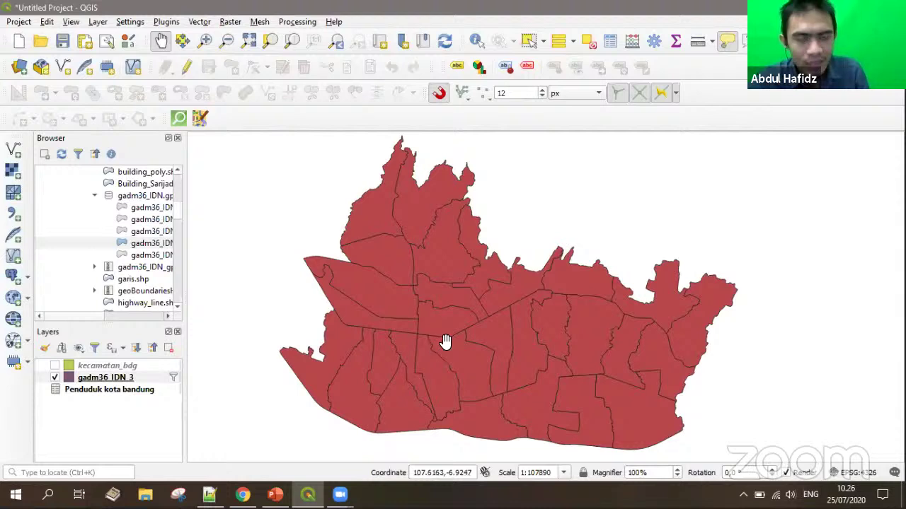
{"action": "left_click", "coordinate": [112, 319]}
{"action": "left_click_drag", "start_coordinate": [112, 319], "coordinate": [113, 318]}
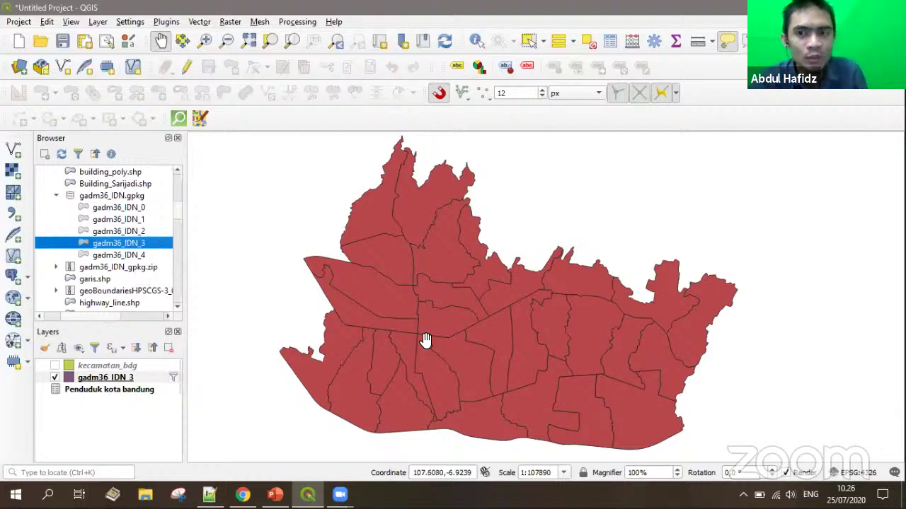
{"action": "left_click_drag", "start_coordinate": [298, 311], "coordinate": [285, 321]}
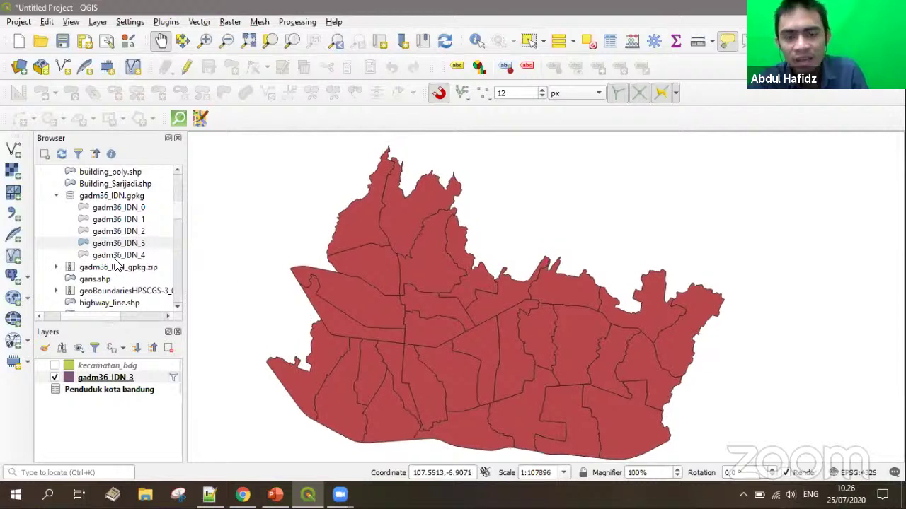
Add the Kota_Bandung_planet_osm_polygon_polygons layer from Kota_Bandung_shp.zip to the map
{"action": "scroll", "coordinate": [119, 267], "scroll_direction": "up", "scroll_amount": 4}
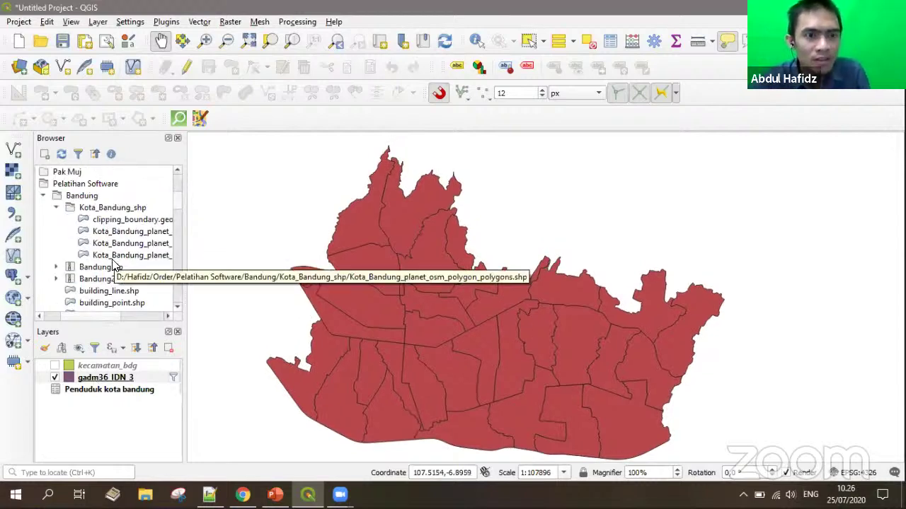
{"action": "scroll", "coordinate": [113, 266], "scroll_direction": "down", "scroll_amount": 2}
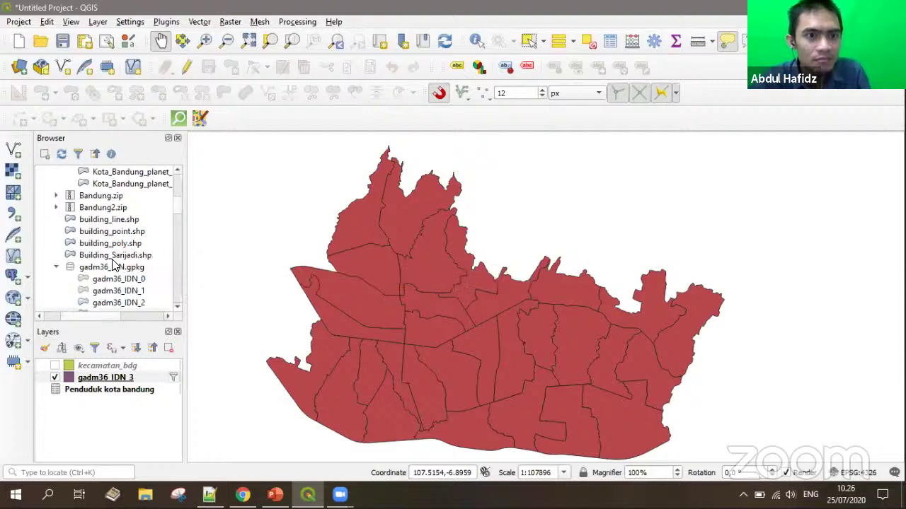
{"action": "scroll", "coordinate": [113, 265], "scroll_direction": "up", "scroll_amount": 3}
{"action": "scroll", "coordinate": [114, 265], "scroll_direction": "down", "scroll_amount": 7}
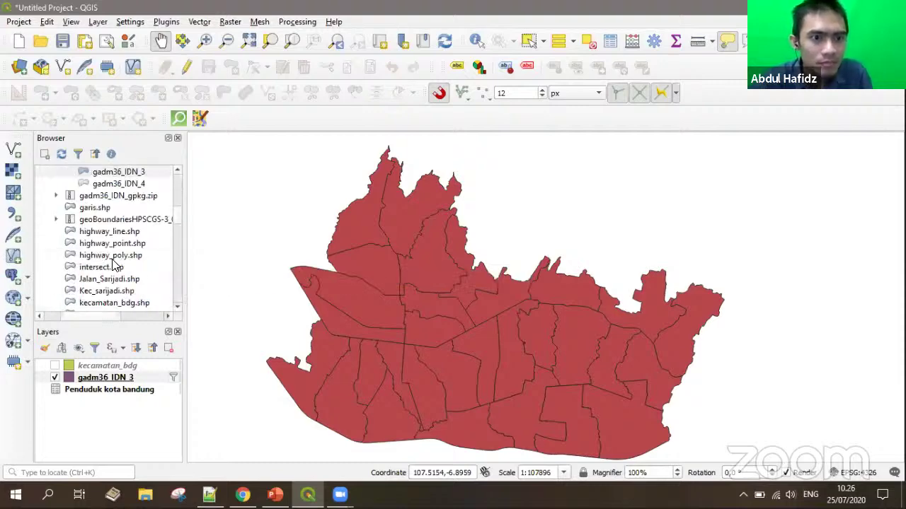
{"action": "scroll", "coordinate": [113, 266], "scroll_direction": "down", "scroll_amount": 4}
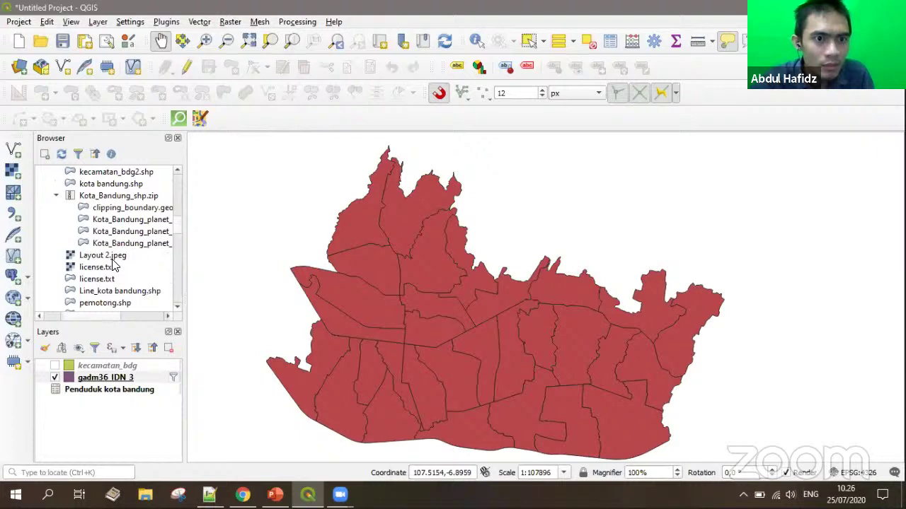
{"action": "left_click_drag", "start_coordinate": [78, 318], "coordinate": [107, 318]}
{"action": "double_click", "coordinate": [115, 243]}
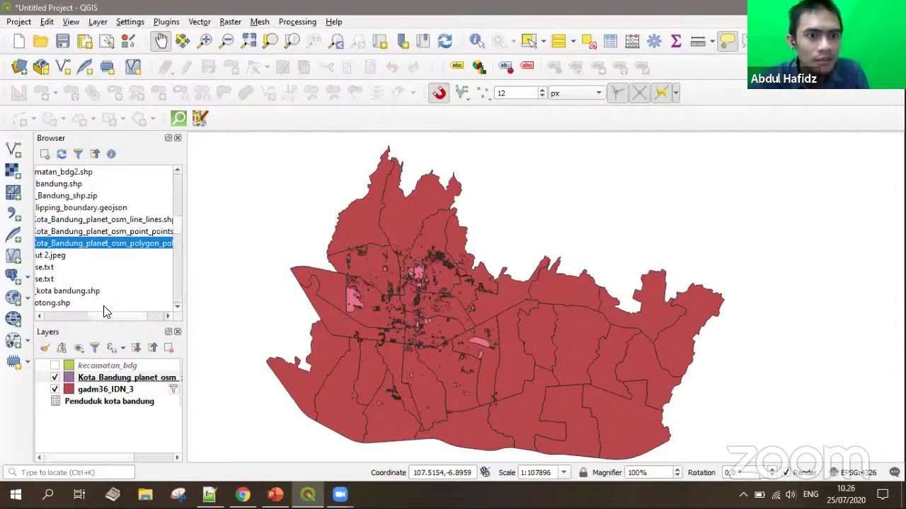
Hide the OSM polygon layer, then add intersect.shp and check its attribute table
{"action": "left_click_drag", "start_coordinate": [84, 373], "coordinate": [83, 375]}
{"action": "left_click", "coordinate": [85, 377]}
{"action": "right_click", "coordinate": [83, 379]}
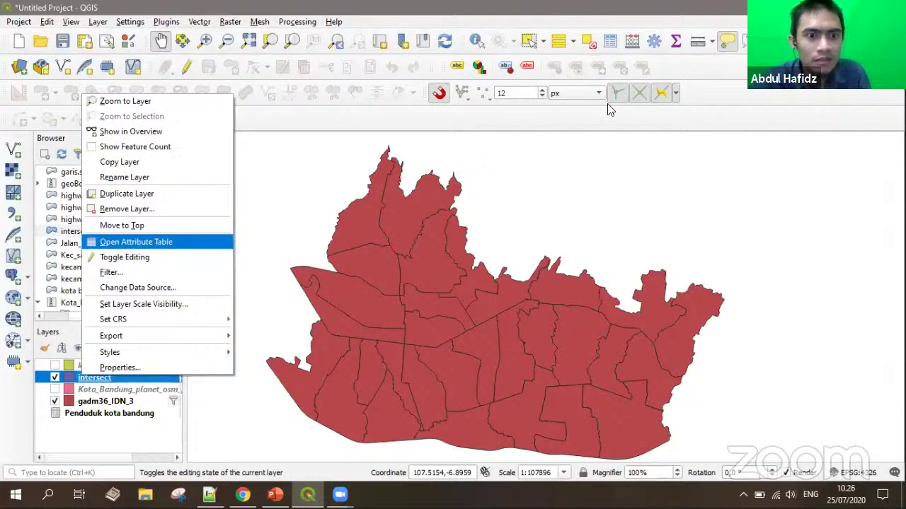
{"action": "key", "text": "Return"}
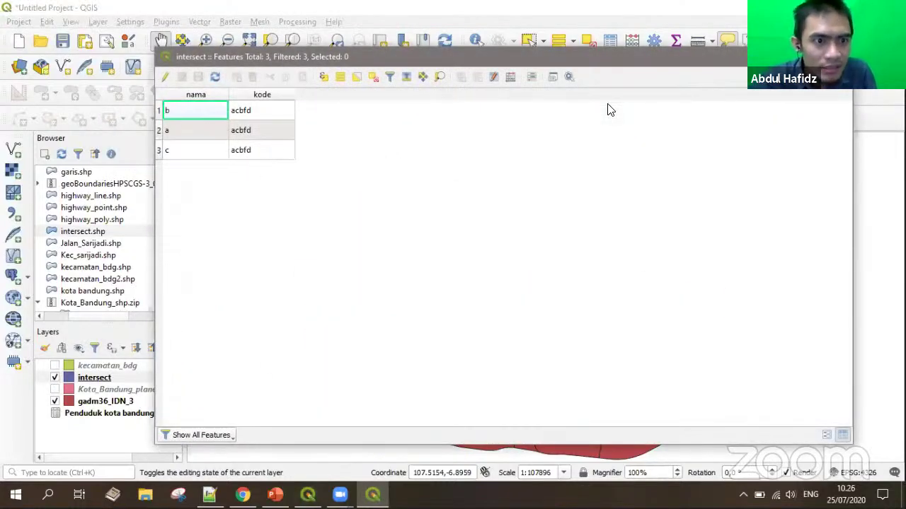
{"action": "left_click", "coordinate": [74, 243]}
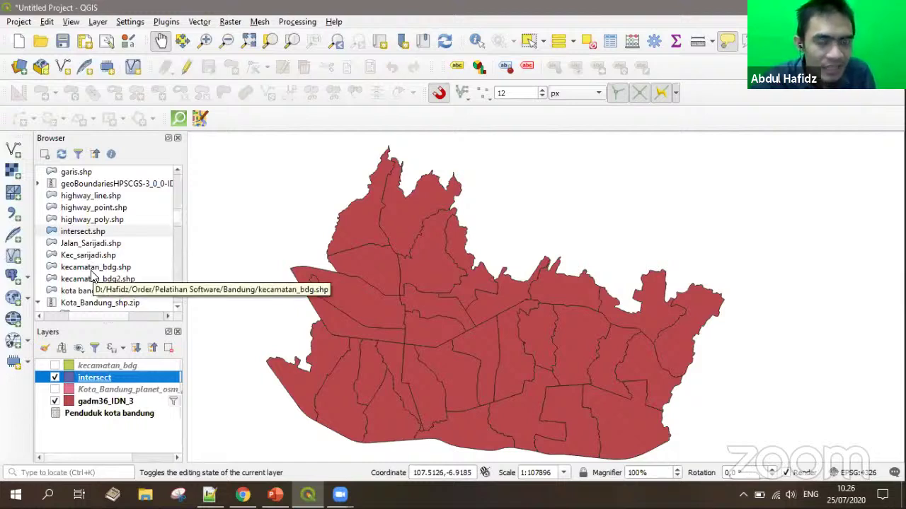
Open the gadm36_IDN_3 attribute table, examine the district names in NAME_3, and move the table aside
{"action": "scroll", "coordinate": [91, 278], "scroll_direction": "up", "scroll_amount": 2}
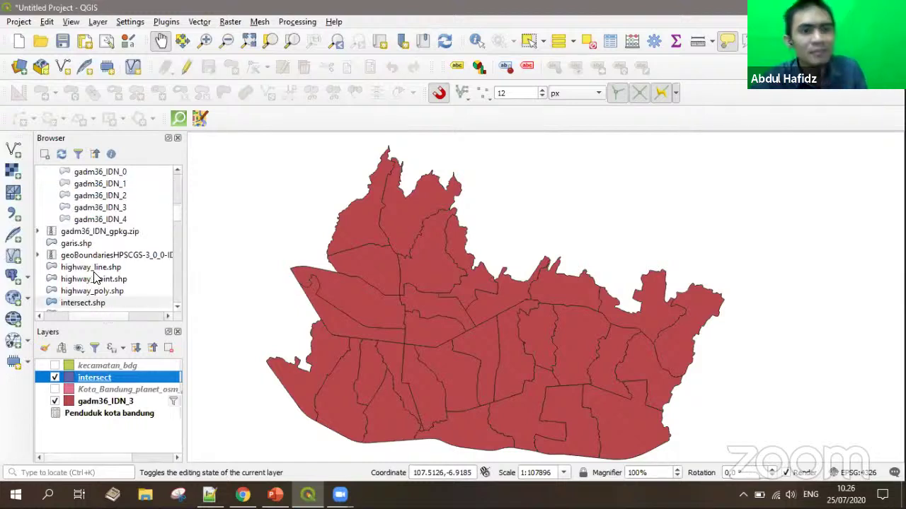
{"action": "left_click", "coordinate": [92, 402]}
{"action": "right_click", "coordinate": [92, 401]}
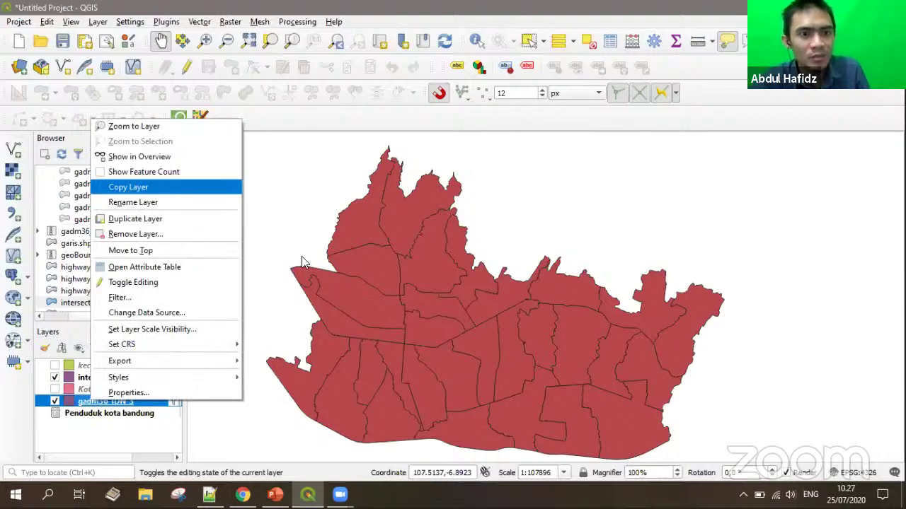
{"action": "left_click", "coordinate": [183, 268]}
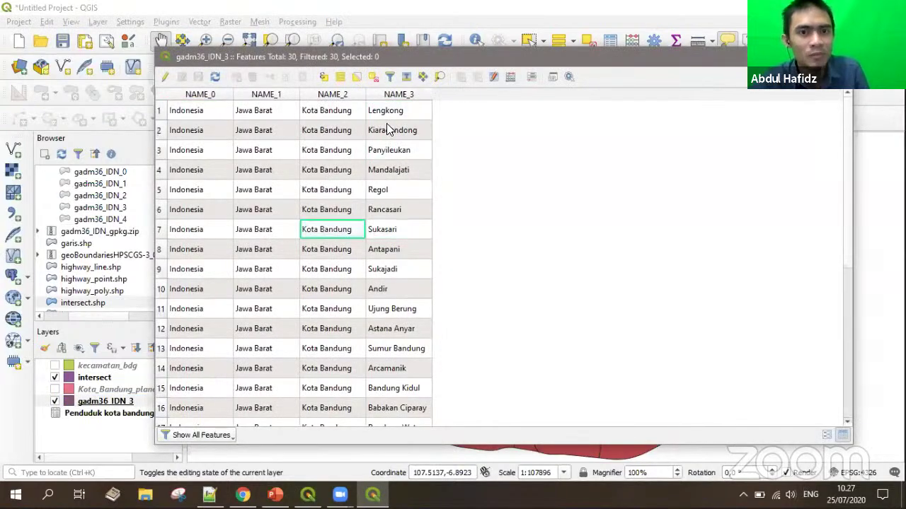
{"action": "left_click", "coordinate": [398, 249]}
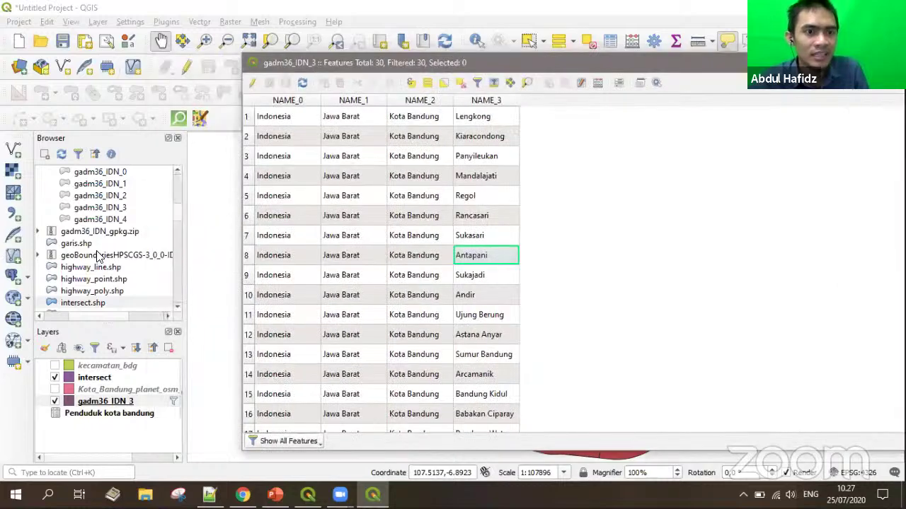
{"action": "left_click_drag", "start_coordinate": [99, 256], "coordinate": [232, 364]}
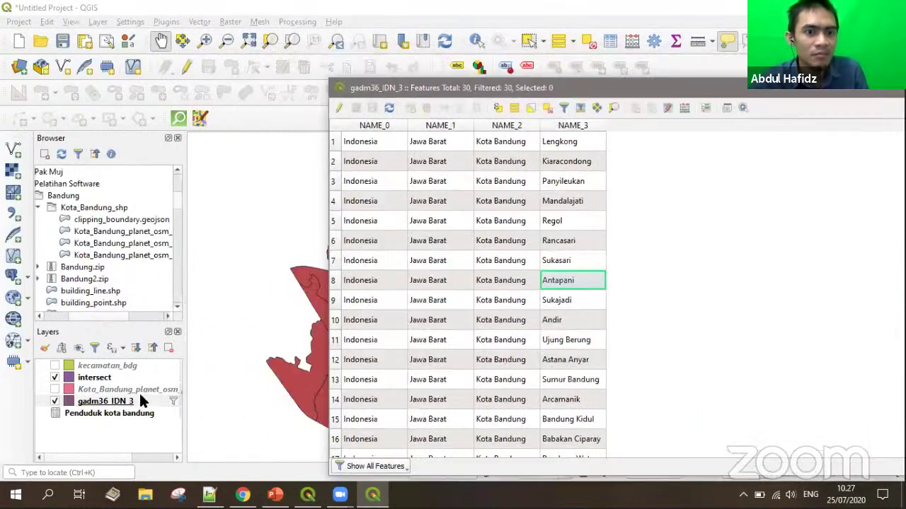
Add the OSM polygon shapefile from the Kota_Bandung_shp folder and open its attribute table beside the layer list
{"action": "double_click", "coordinate": [169, 256]}
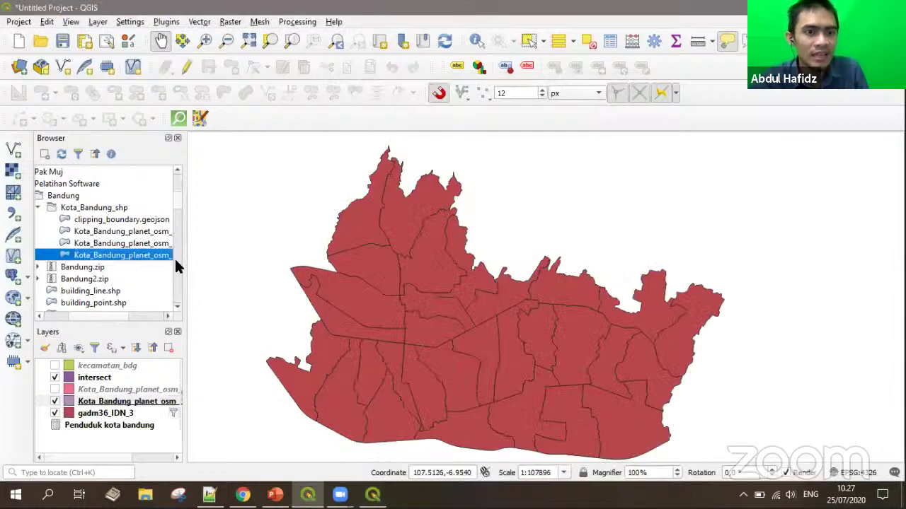
{"action": "right_click", "coordinate": [132, 401]}
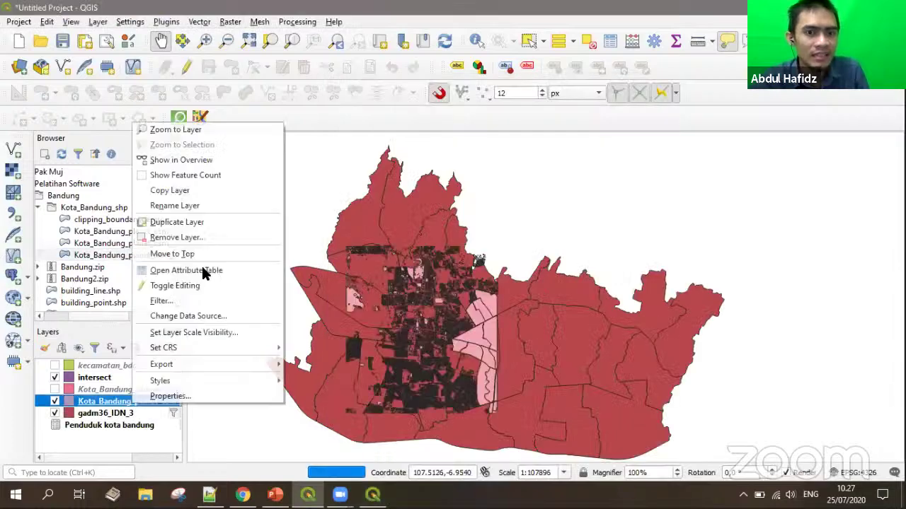
{"action": "left_click", "coordinate": [356, 214]}
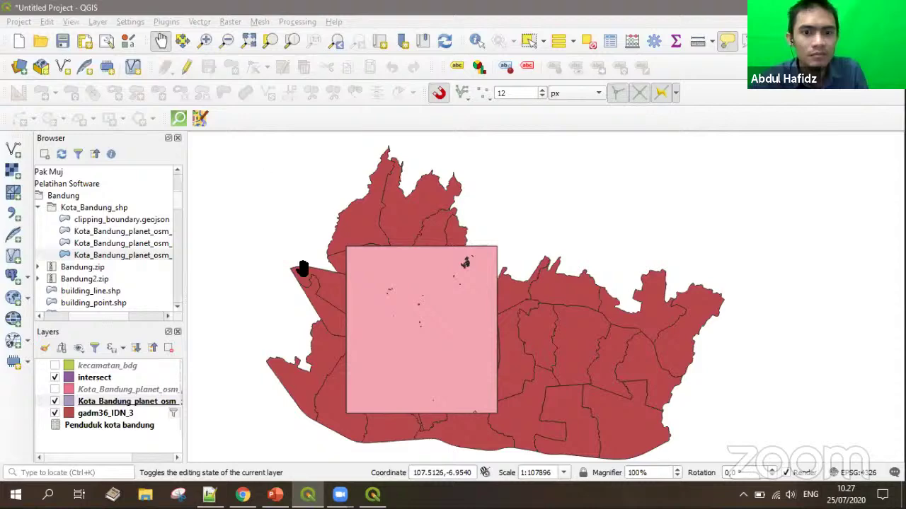
{"action": "key", "text": "super+8"}
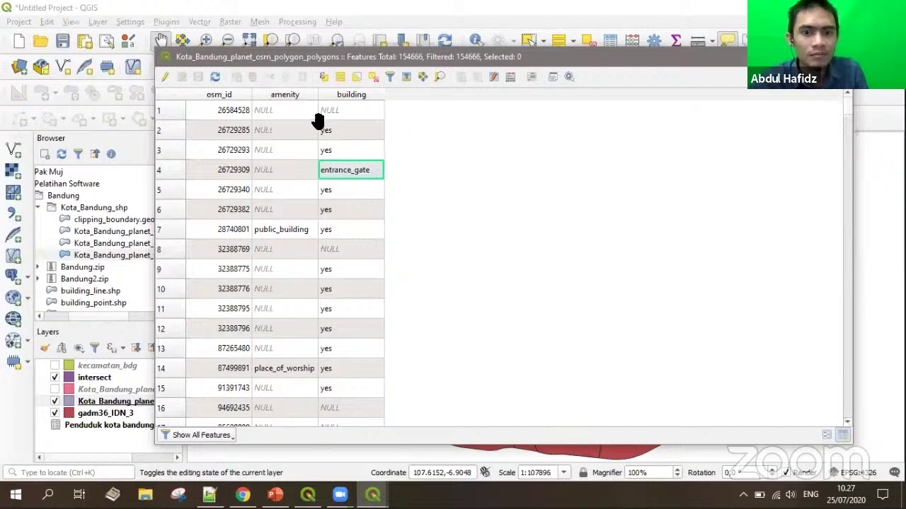
{"action": "left_click_drag", "start_coordinate": [180, 61], "coordinate": [361, 129]}
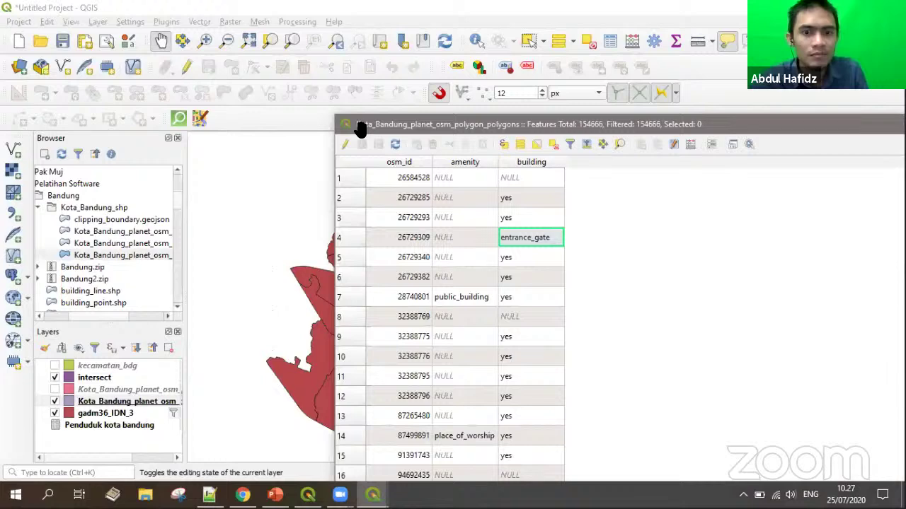
Open the Intersection tool, review its input and overlay layer choices, and close it without running
{"action": "key", "text": "alt+Tab"}
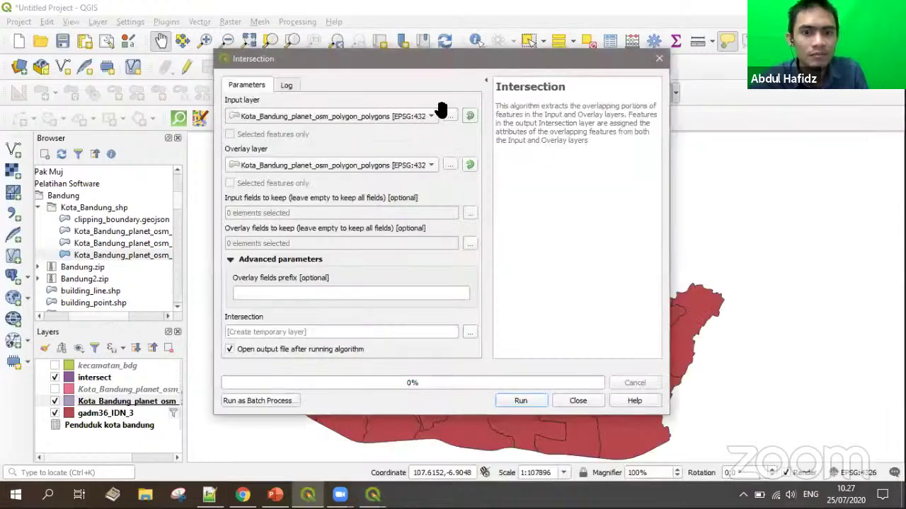
{"action": "key", "text": "alt+Down"}
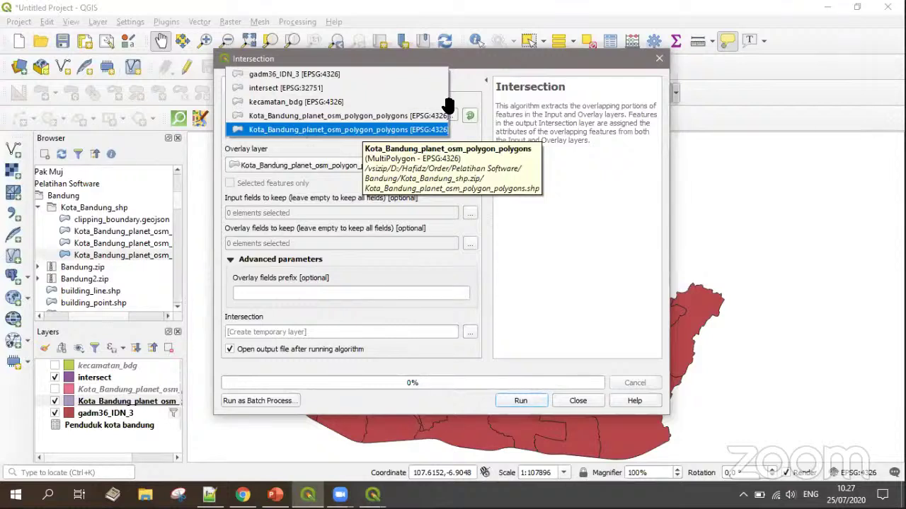
{"action": "key", "text": "Return"}
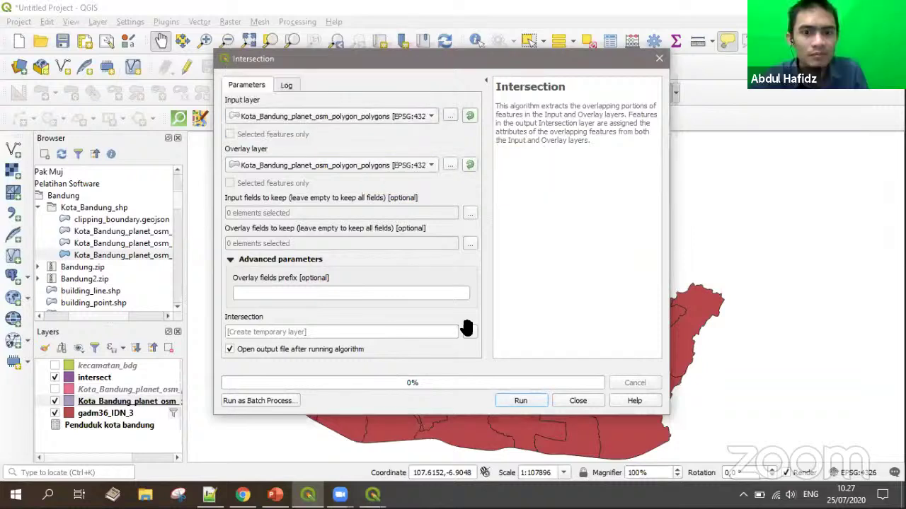
{"action": "key", "text": "Tab"}
{"action": "key", "text": "alt+Down"}
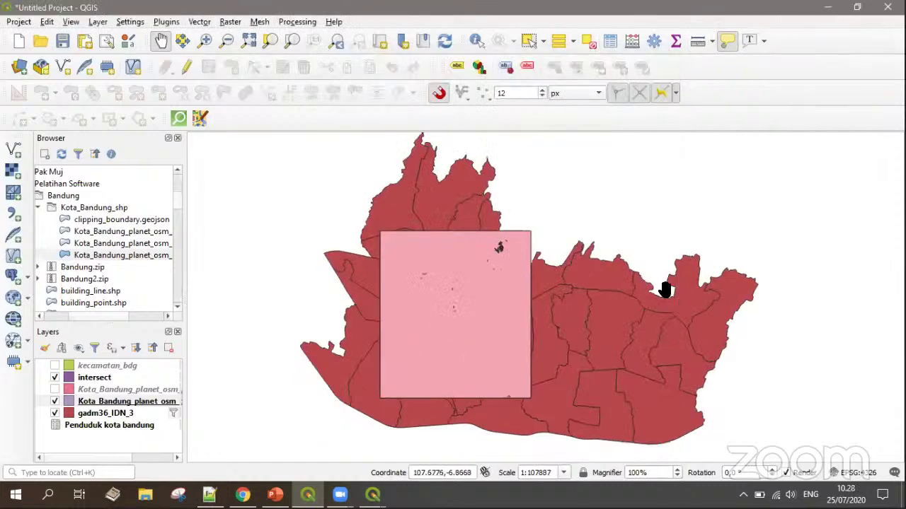
Widen the Browser and Layers panels to show the full OSM file names and bring back the OSM polygon attribute table
{"action": "left_click_drag", "start_coordinate": [433, 300], "coordinate": [427, 307]}
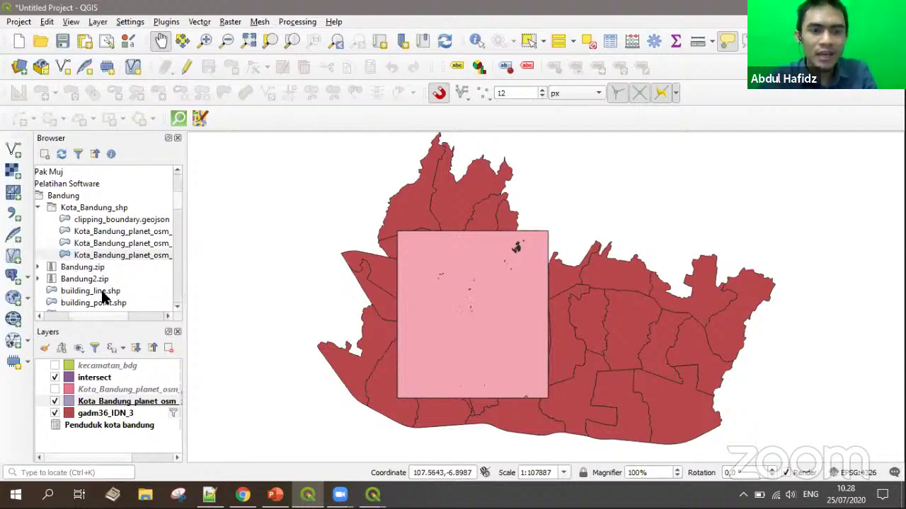
{"action": "left_click_drag", "start_coordinate": [184, 309], "coordinate": [227, 325]}
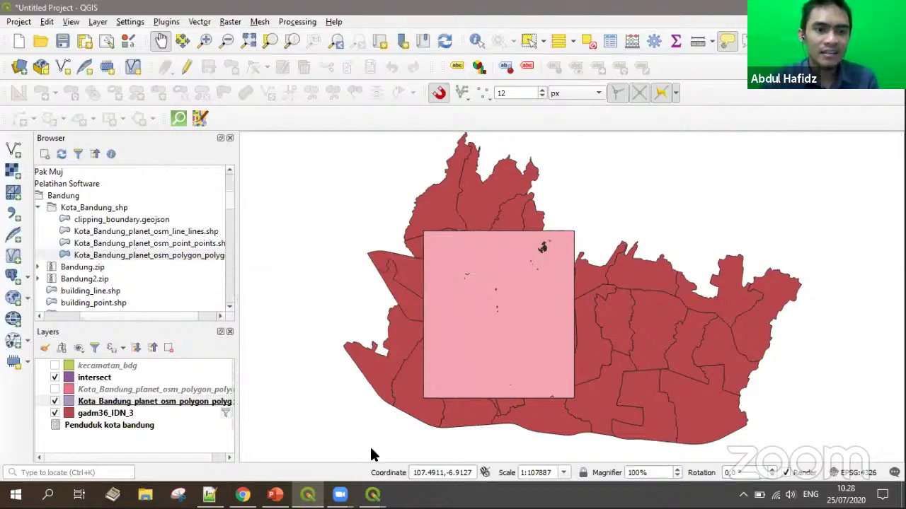
{"action": "mouse_move", "coordinate": [372, 495]}
{"action": "left_click", "coordinate": [434, 424]}
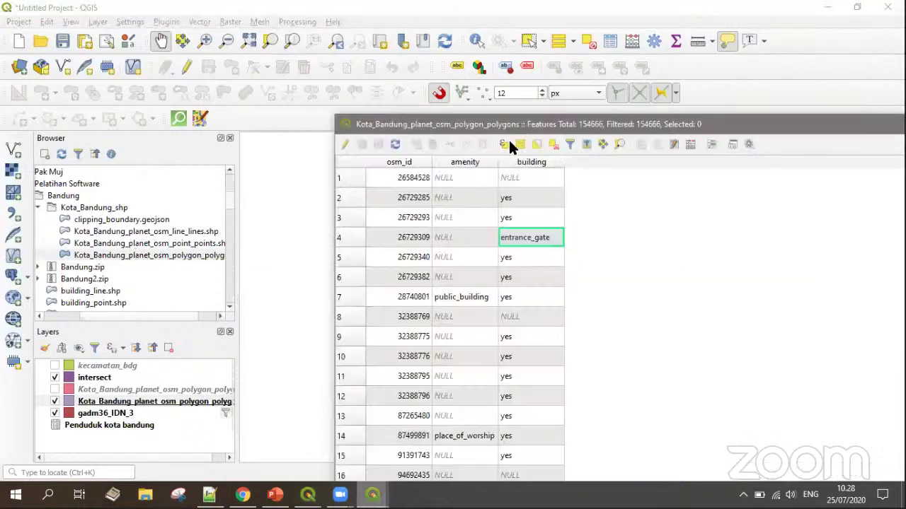
Compare the building values in the OSM polygon attribute table with the NAME_3 district names in the gadm36_IDN_3 table
{"action": "key", "text": "Down"}
{"action": "key", "text": "Down"}
{"action": "key", "text": "Down"}
{"action": "key", "text": "Down"}
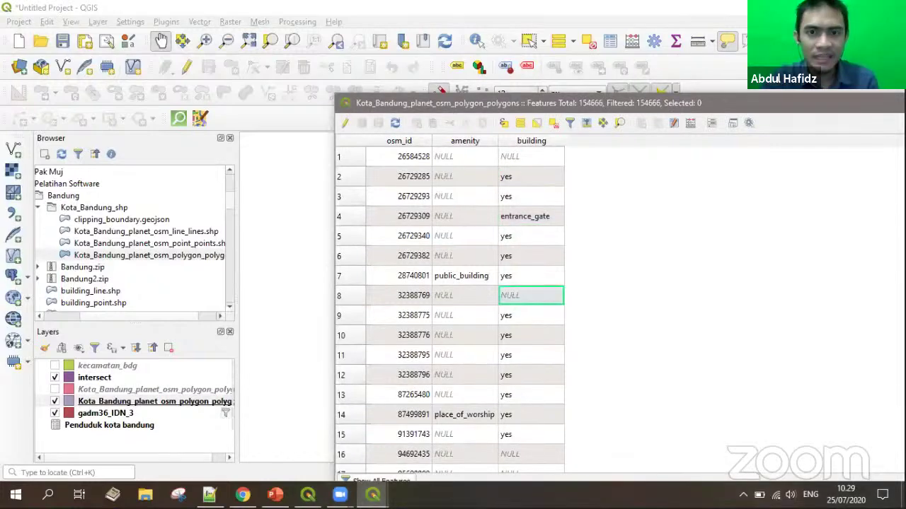
{"action": "left_click", "coordinate": [372, 495]}
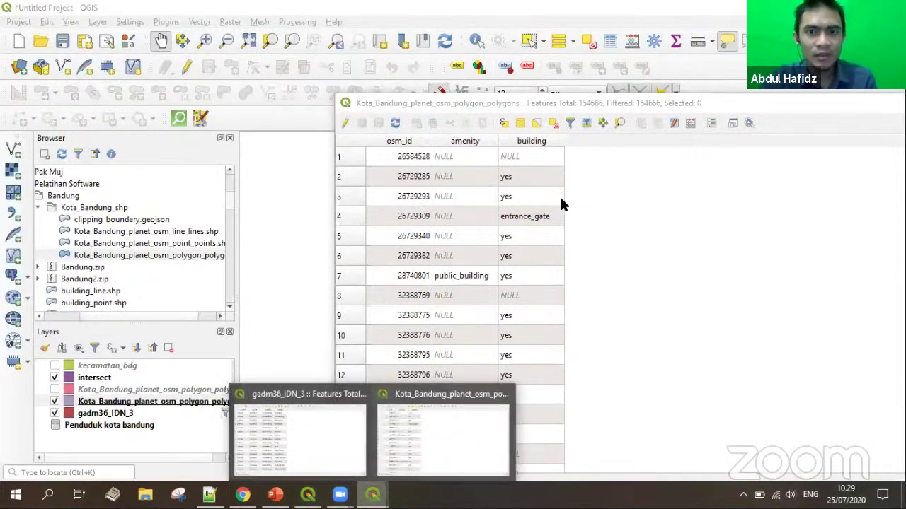
{"action": "key", "text": "alt+Tab"}
{"action": "key", "text": "Down"}
{"action": "key", "text": "Down"}
{"action": "key", "text": "Down"}
{"action": "key", "text": "Down"}
{"action": "key", "text": "Down"}
{"action": "key", "text": "Down"}
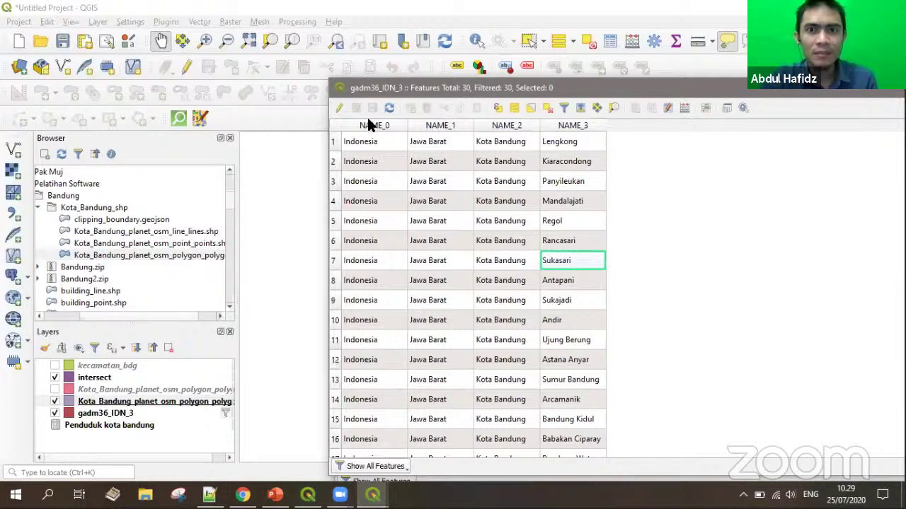
{"action": "left_click", "coordinate": [197, 24]}
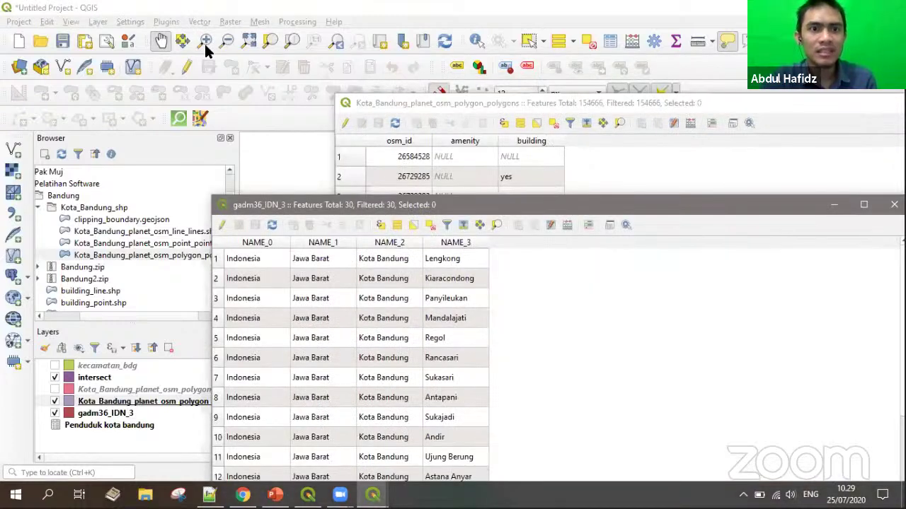
{"action": "mouse_move", "coordinate": [418, 129]}
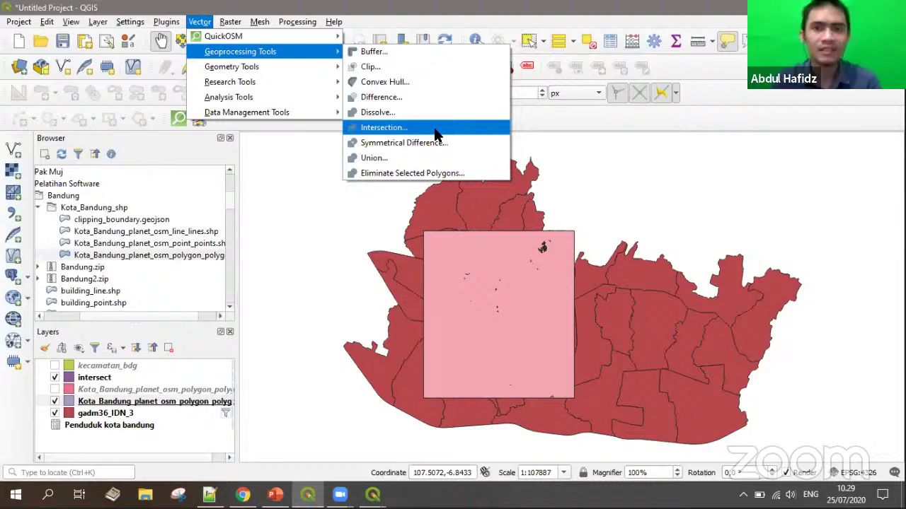
{"action": "left_click", "coordinate": [566, 125]}
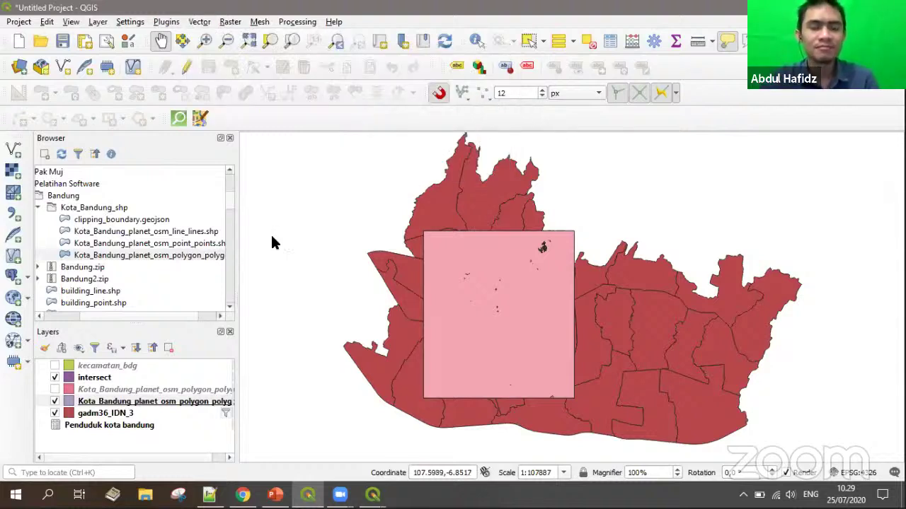
Hide the OSM polygon and intersect layers so only gadm36_IDN_3 is drawn, and narrow the Browser and Layers panels
{"action": "left_click", "coordinate": [54, 402]}
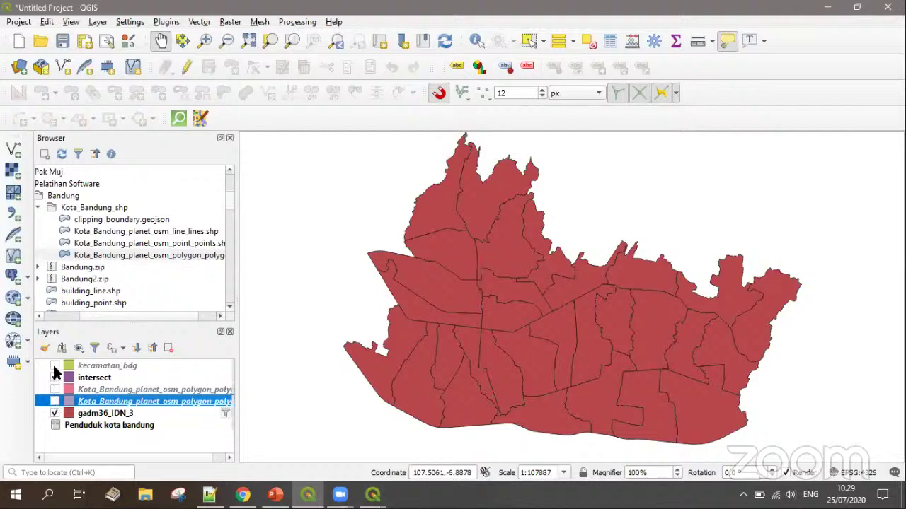
{"action": "left_click", "coordinate": [55, 377]}
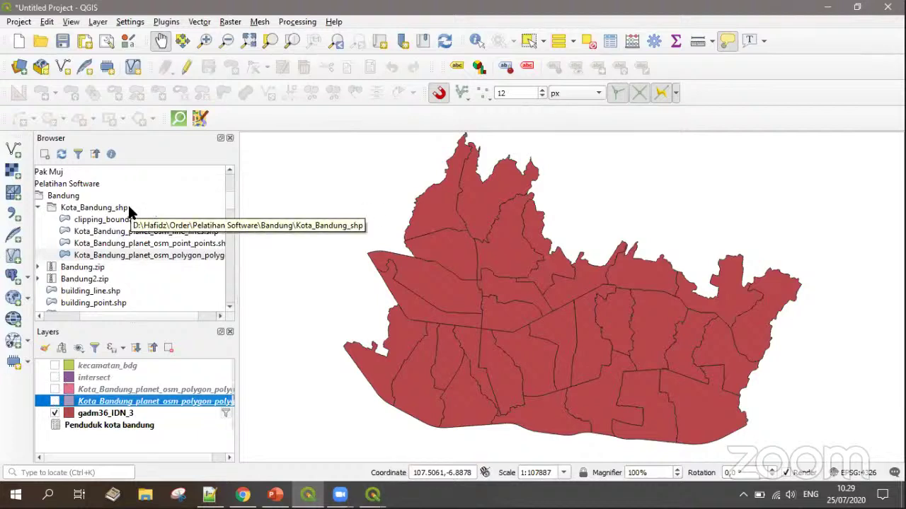
{"action": "left_click_drag", "start_coordinate": [493, 302], "coordinate": [499, 305]}
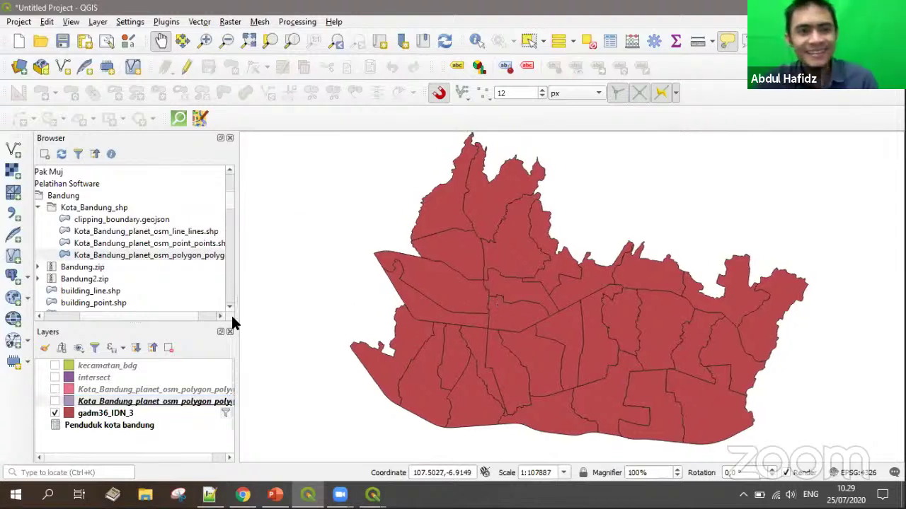
{"action": "left_click_drag", "start_coordinate": [237, 301], "coordinate": [184, 298]}
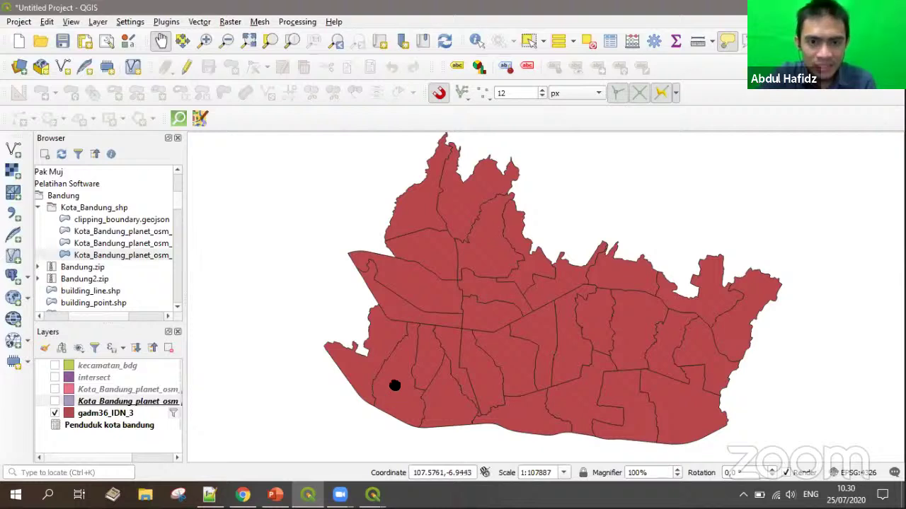
{"action": "left_click_drag", "start_coordinate": [394, 385], "coordinate": [392, 403]}
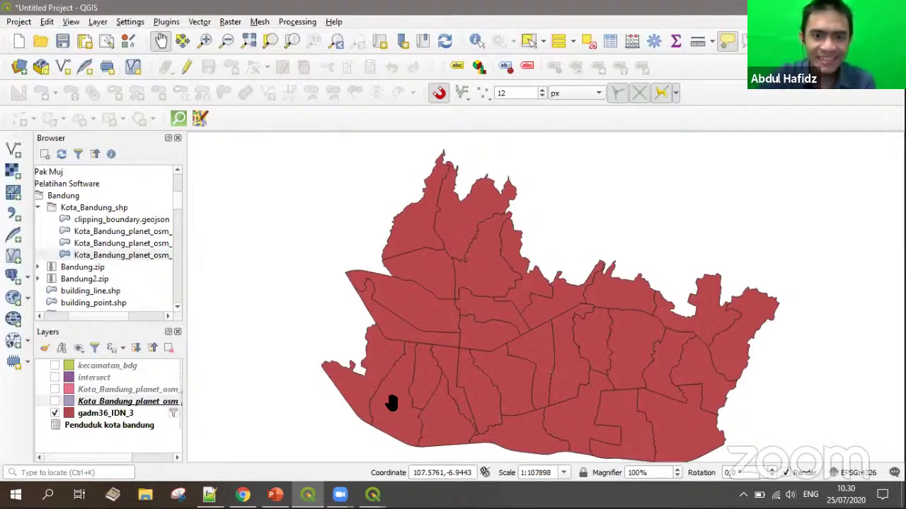
{"action": "left_click_drag", "start_coordinate": [404, 402], "coordinate": [395, 393]}
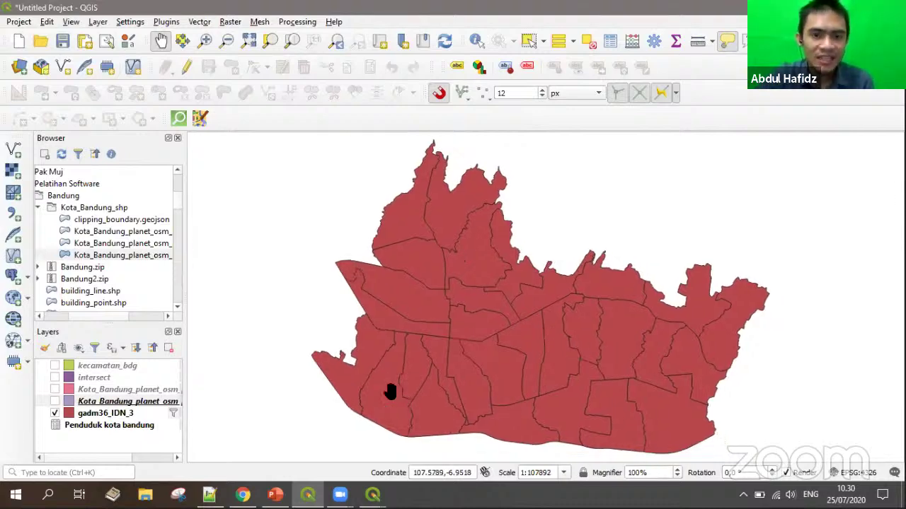
{"action": "scroll", "coordinate": [390, 392], "scroll_direction": "up", "scroll_amount": 2}
{"action": "scroll", "coordinate": [402, 384], "scroll_direction": "down", "scroll_amount": 2}
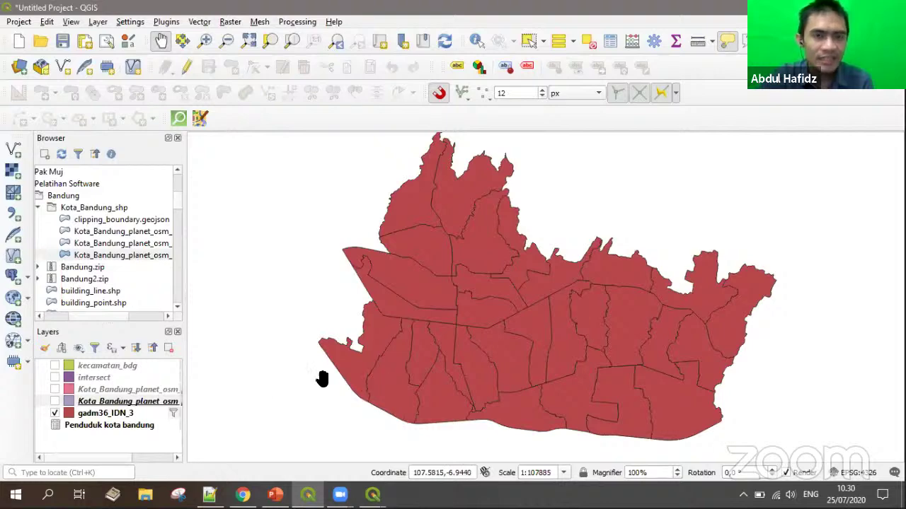
Identify the long district in the southwest of gadm36_IDN_3, review its attributes, and close the identify results
{"action": "left_click", "coordinate": [476, 41]}
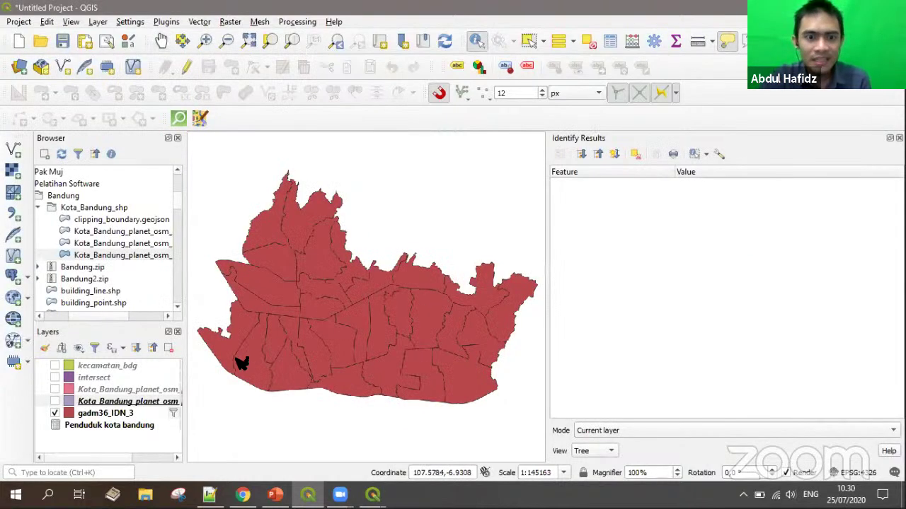
{"action": "left_click", "coordinate": [261, 363]}
{"action": "right_click", "coordinate": [258, 363]}
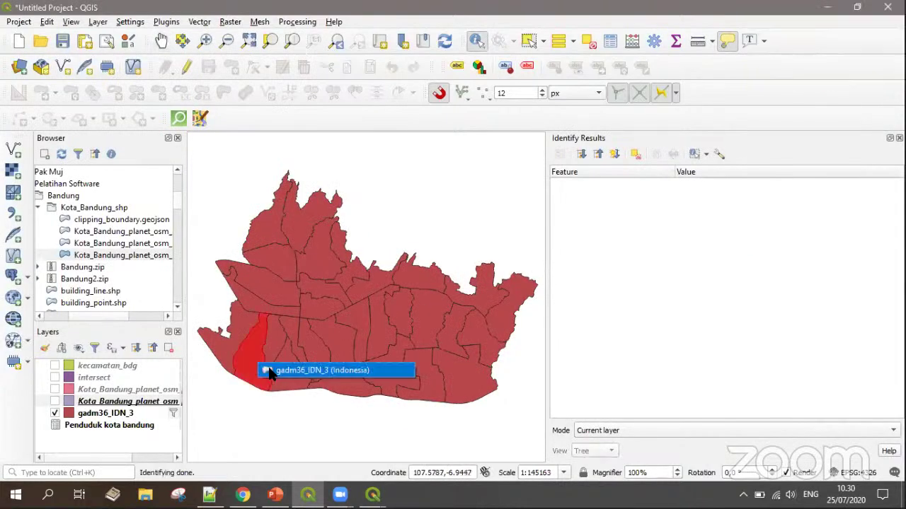
{"action": "left_click", "coordinate": [269, 373]}
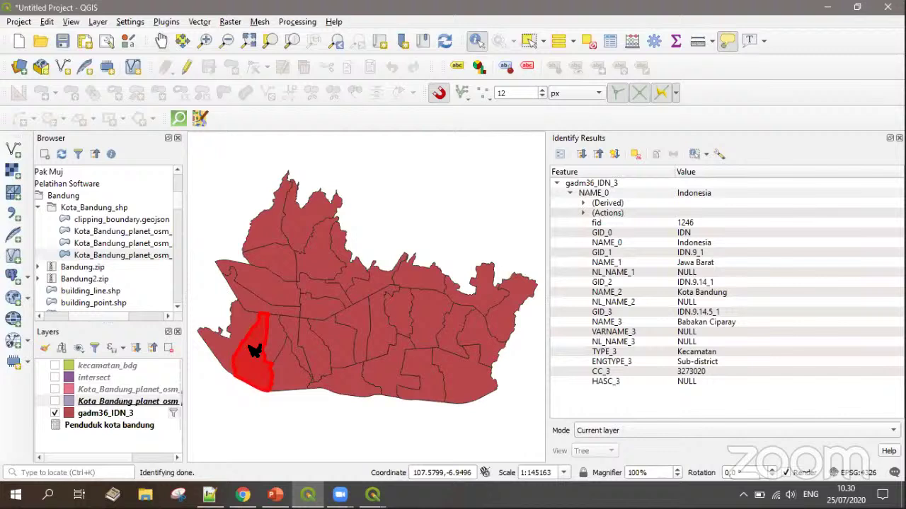
{"action": "left_click", "coordinate": [328, 419]}
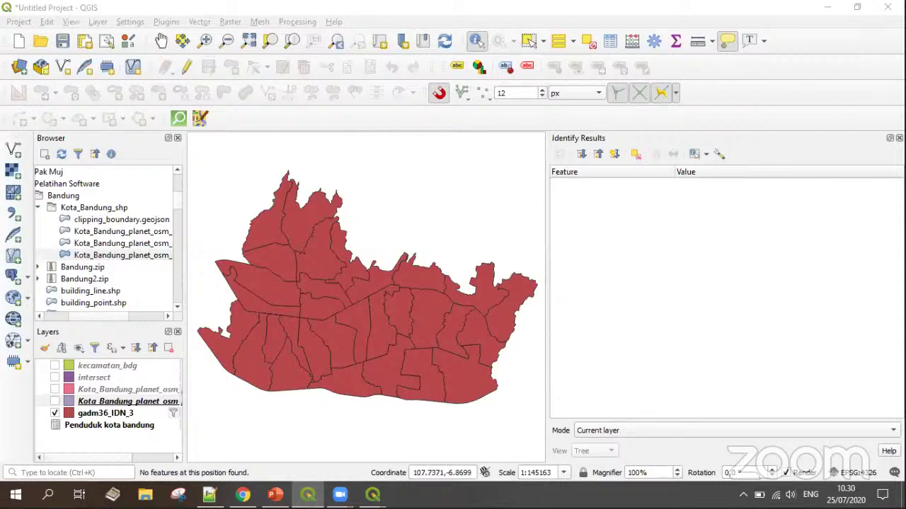
{"action": "left_click", "coordinate": [899, 138]}
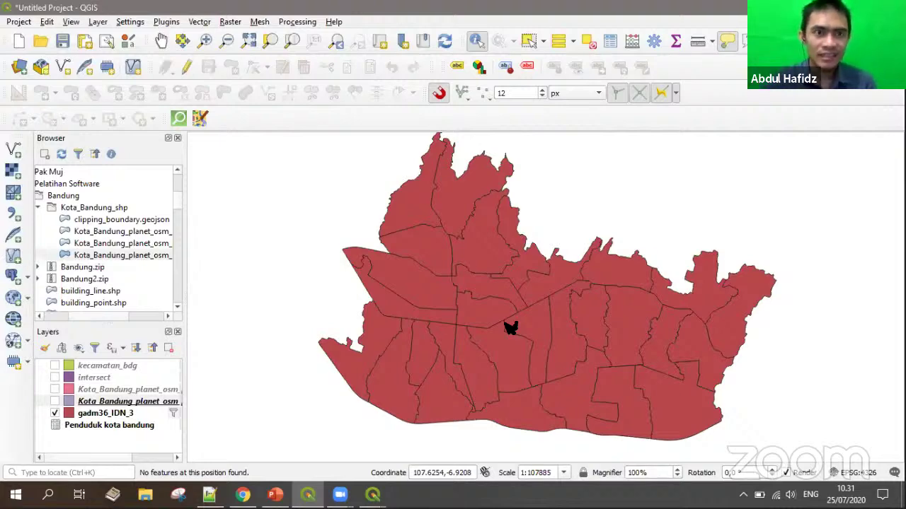
{"action": "left_click", "coordinate": [98, 22]}
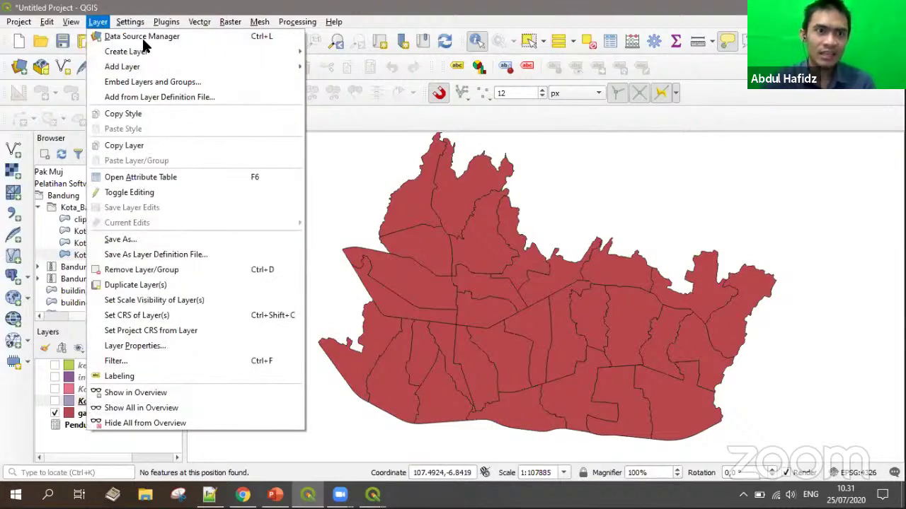
{"action": "mouse_move", "coordinate": [201, 23]}
{"action": "mouse_move", "coordinate": [269, 56]}
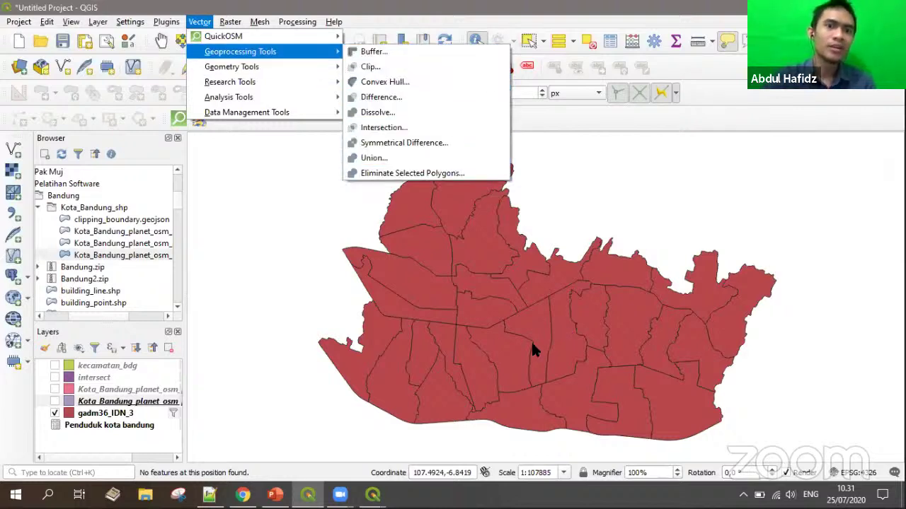
{"action": "left_click_drag", "start_coordinate": [534, 348], "coordinate": [348, 231]}
{"action": "left_click_drag", "start_coordinate": [496, 257], "coordinate": [464, 243]}
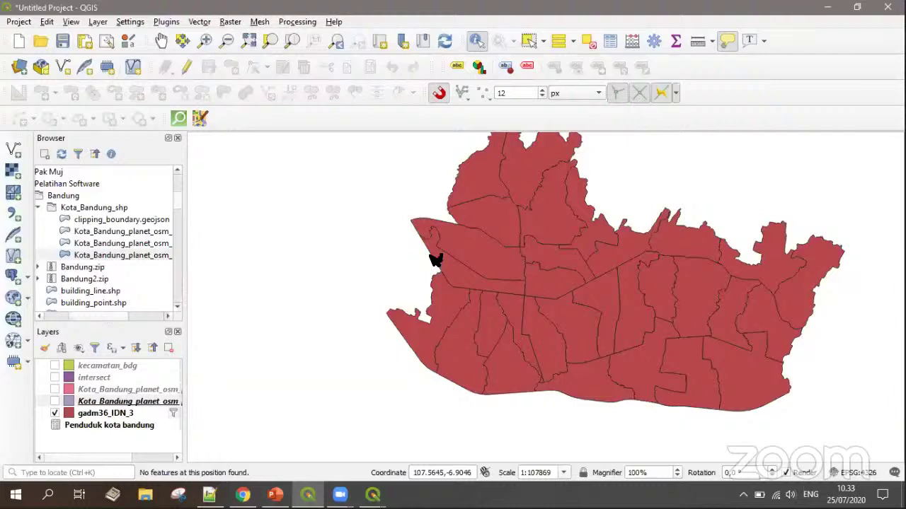
Open the provider feature filter of gadm36_IDN_3 in the Query Builder and clear its existing expression
{"action": "left_click", "coordinate": [92, 413]}
{"action": "double_click", "coordinate": [102, 408]}
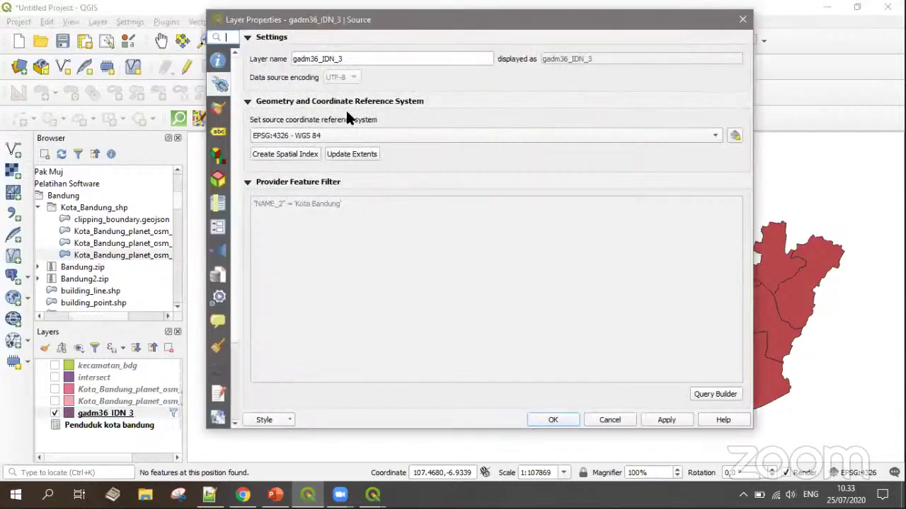
{"action": "left_click", "coordinate": [712, 394]}
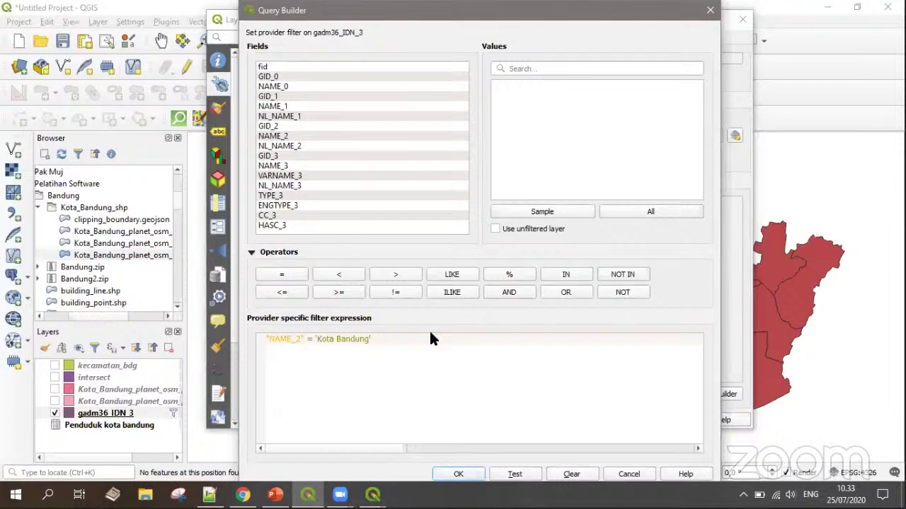
{"action": "left_click", "coordinate": [550, 469]}
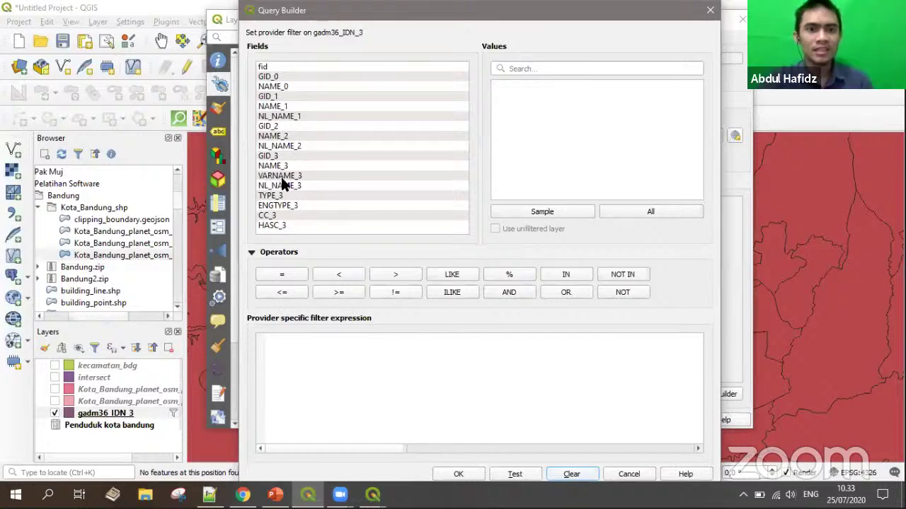
Filter gadm36_IDN_3 with the expression "NAME_2" = 'Kota Solok', apply it, and zoom the map to the layer
{"action": "double_click", "coordinate": [273, 136]}
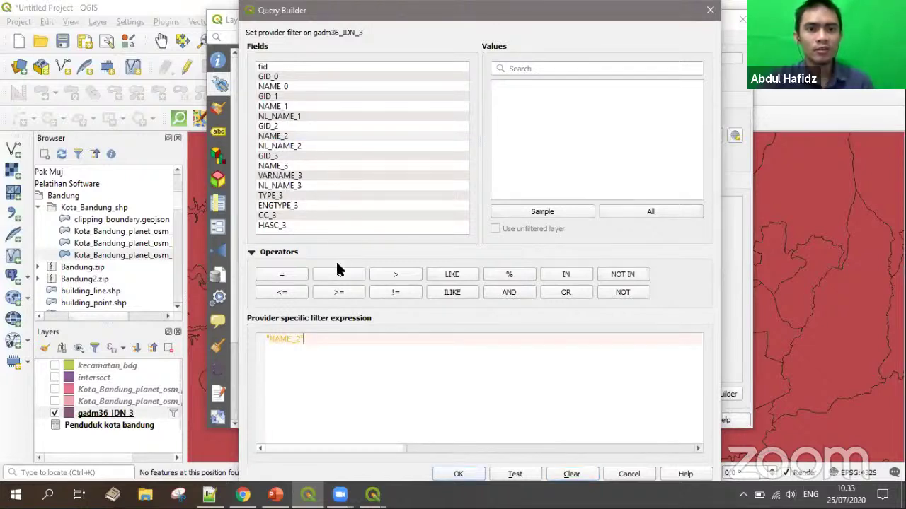
{"action": "left_click", "coordinate": [282, 274]}
{"action": "left_click", "coordinate": [536, 71]}
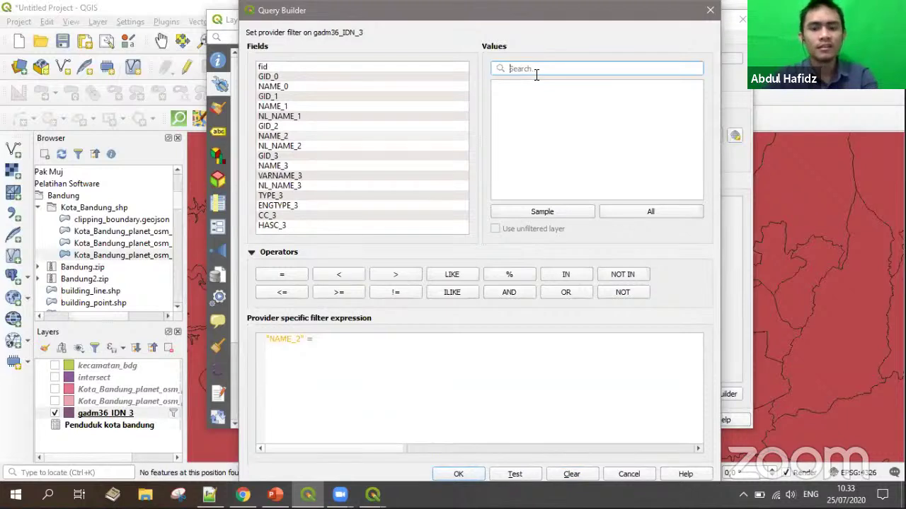
{"action": "type", "text": "kota"}
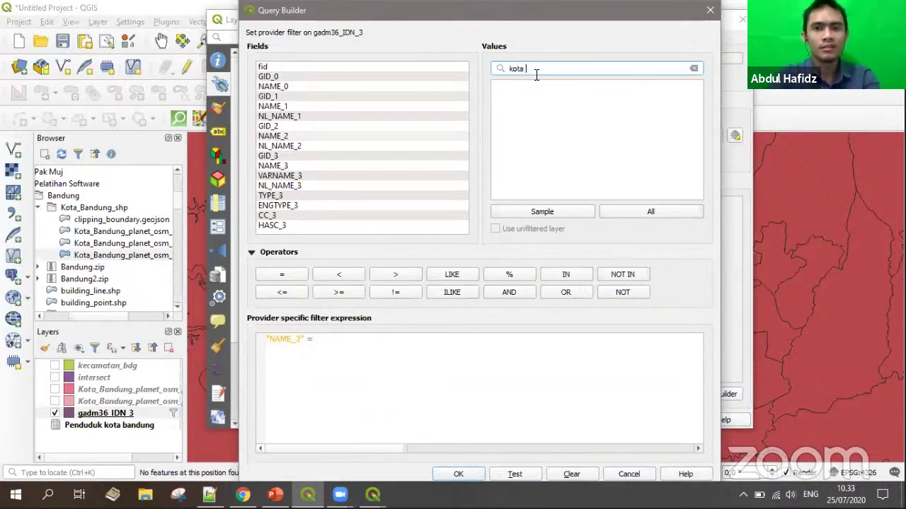
{"action": "left_click", "coordinate": [632, 213]}
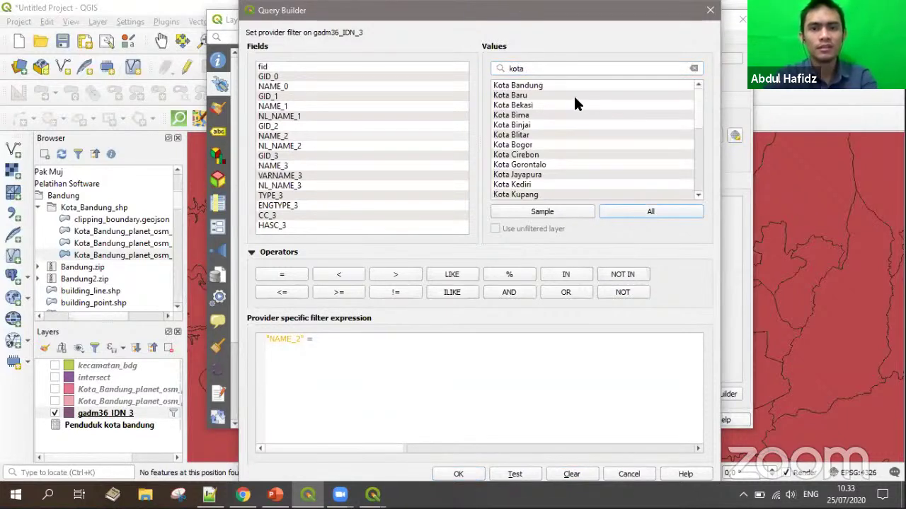
{"action": "left_click", "coordinate": [559, 69]}
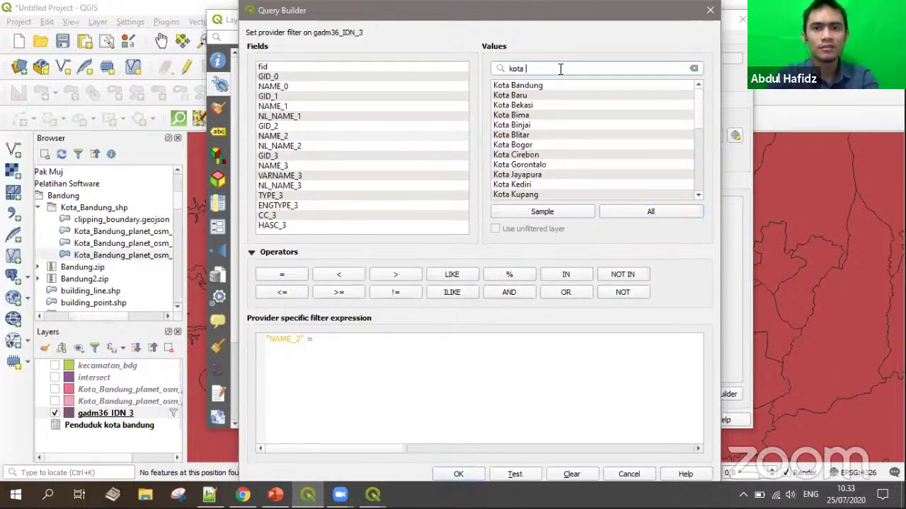
{"action": "type", "text": "s"}
{"action": "double_click", "coordinate": [523, 104]}
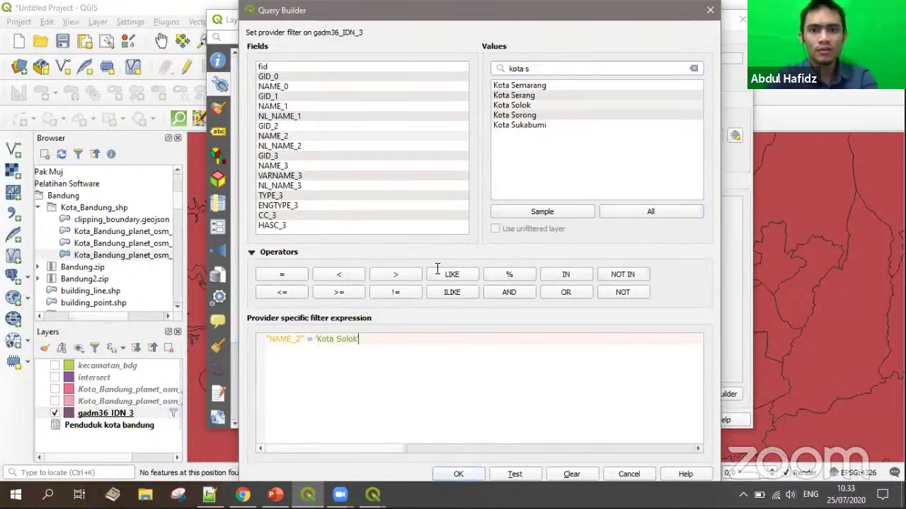
{"action": "left_click", "coordinate": [458, 474]}
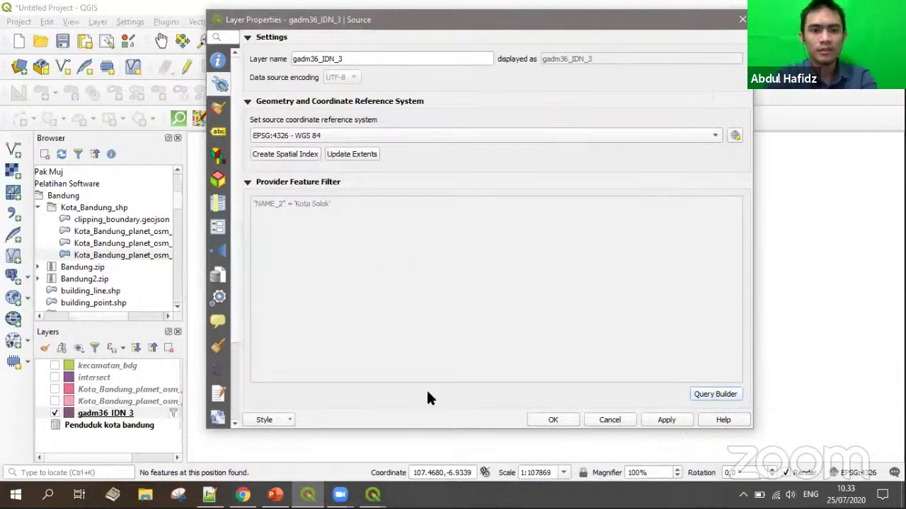
{"action": "key", "text": "Return"}
{"action": "right_click", "coordinate": [92, 415]}
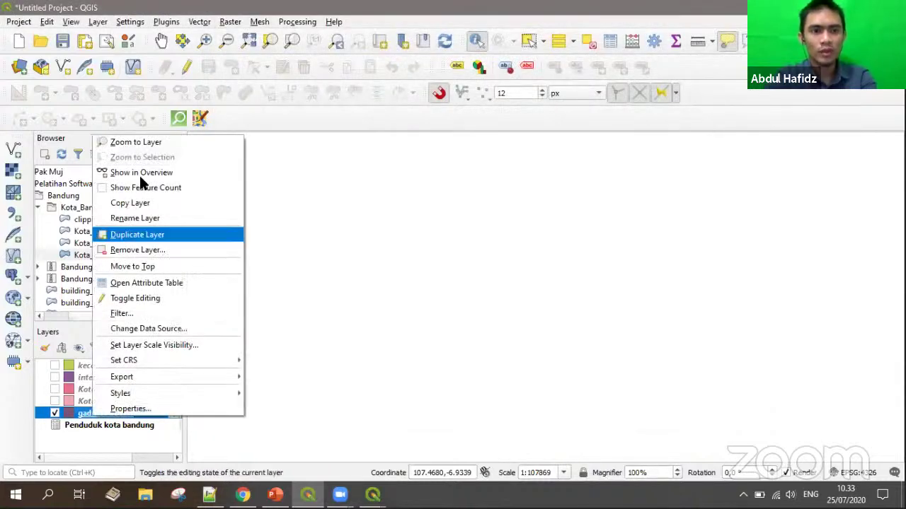
{"action": "left_click", "coordinate": [138, 142]}
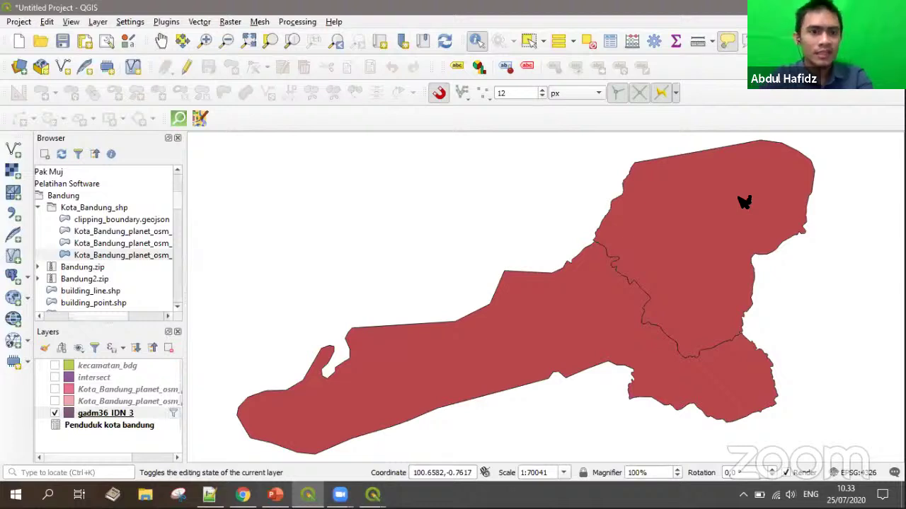
Add the OpenStreetMap XYZ tile layer to the map, above gadm36_IDN_3
{"action": "scroll", "coordinate": [82, 247], "scroll_direction": "down", "scroll_amount": 15}
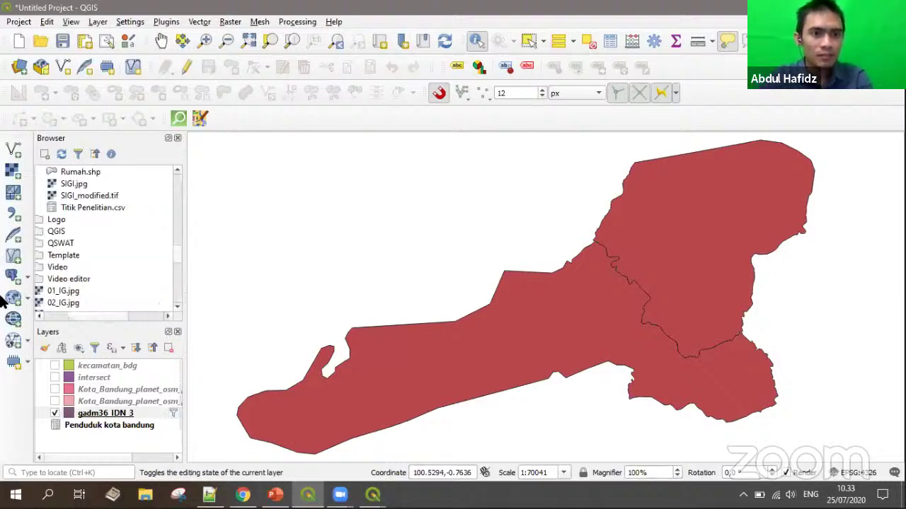
{"action": "scroll", "coordinate": [82, 248], "scroll_direction": "up", "scroll_amount": 12}
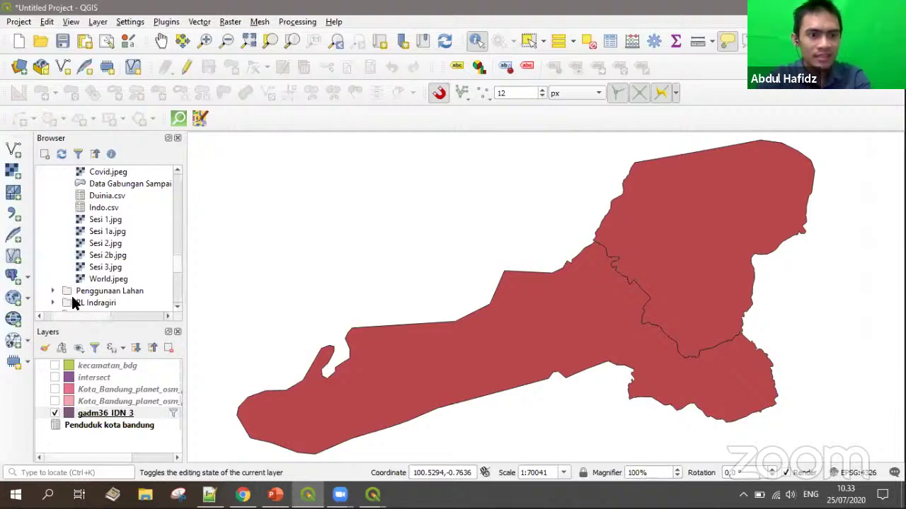
{"action": "scroll", "coordinate": [89, 253], "scroll_direction": "down", "scroll_amount": 5}
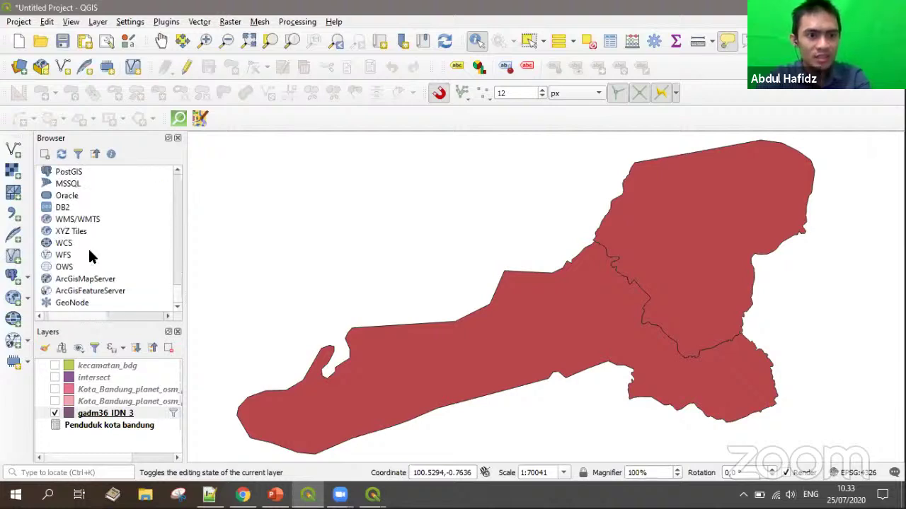
{"action": "left_click", "coordinate": [51, 236]}
{"action": "double_click", "coordinate": [51, 236]}
{"action": "scroll", "coordinate": [82, 261], "scroll_direction": "down", "scroll_amount": 6}
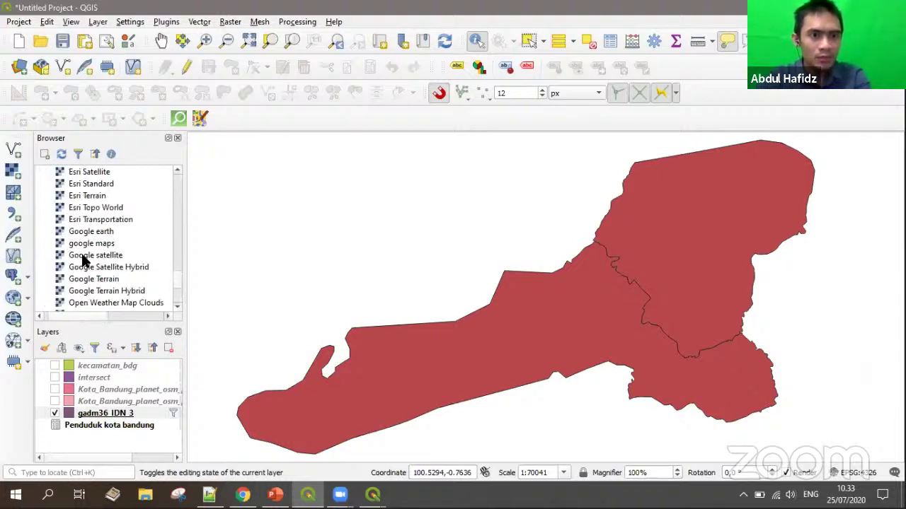
{"action": "left_click_drag", "start_coordinate": [85, 267], "coordinate": [566, 360]}
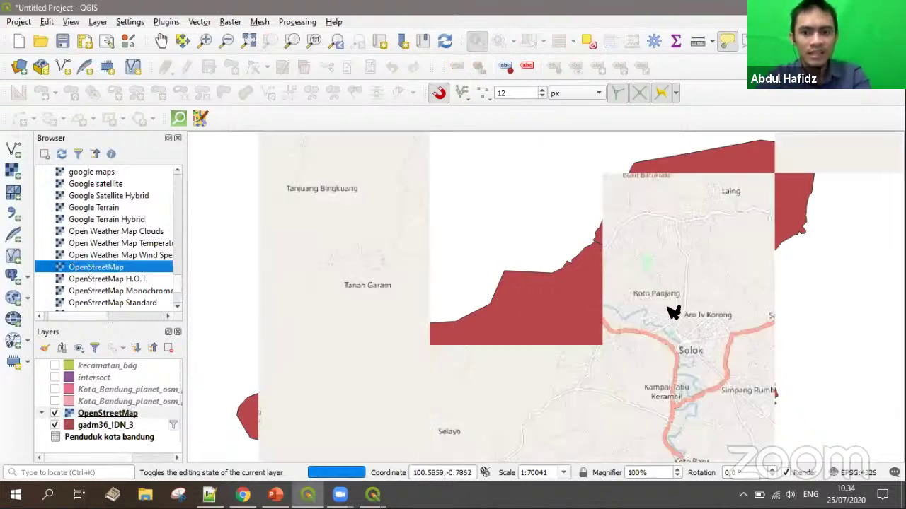
Add the Bing VirtualEarth XYZ tile layer above OpenStreetMap over the centre of Solok
{"action": "scroll", "coordinate": [673, 318], "scroll_direction": "up", "scroll_amount": 2}
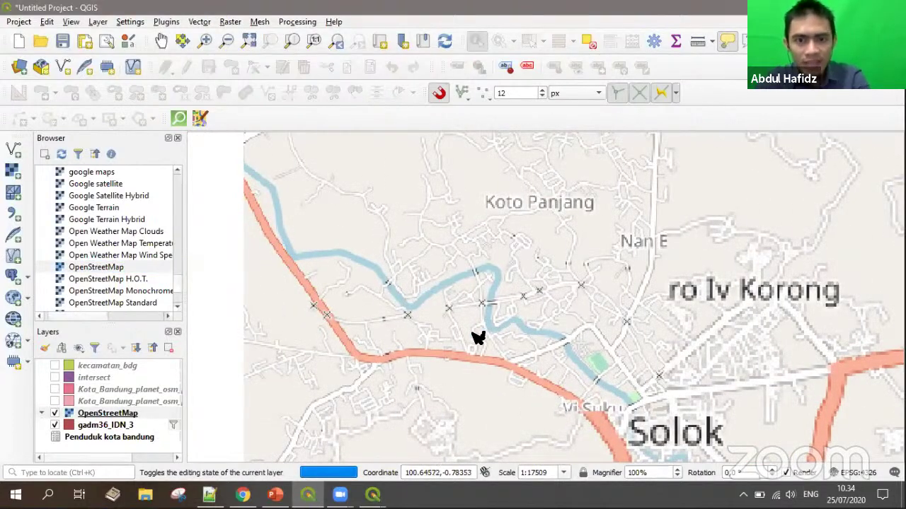
{"action": "left_click_drag", "start_coordinate": [623, 368], "coordinate": [548, 323]}
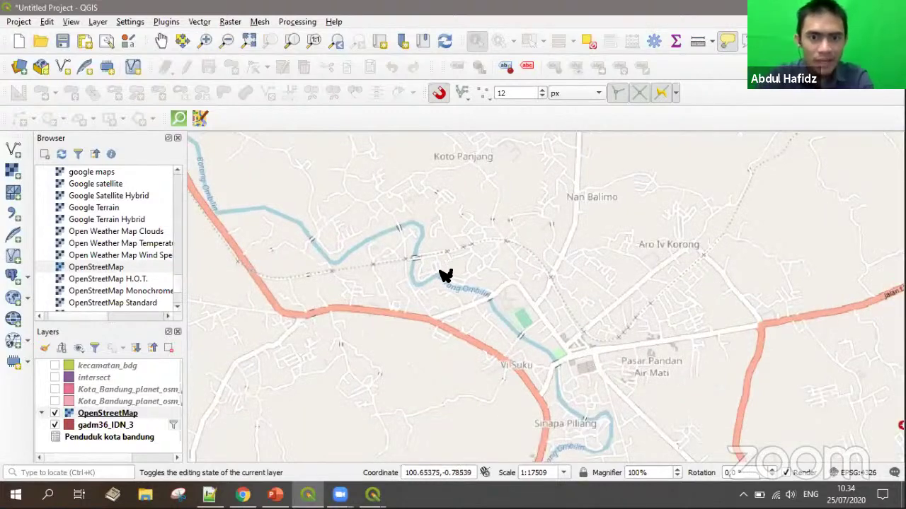
{"action": "scroll", "coordinate": [82, 243], "scroll_direction": "up", "scroll_amount": 10}
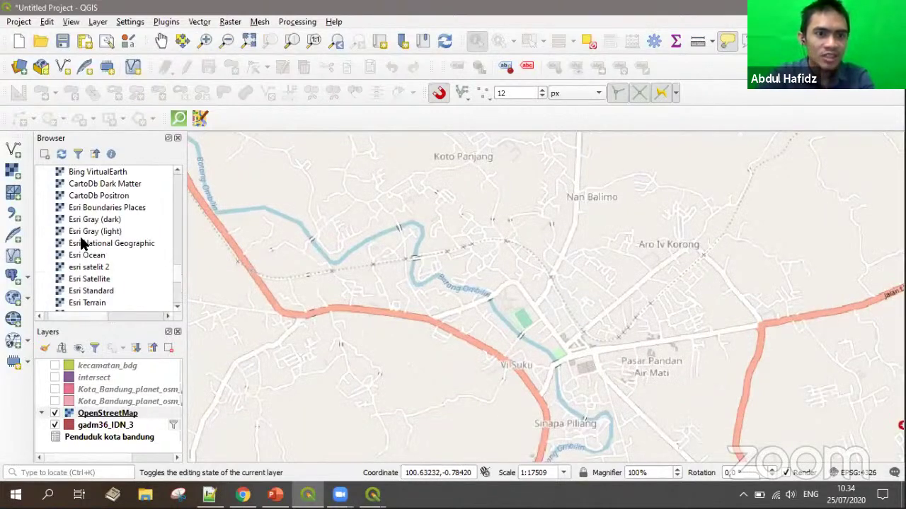
{"action": "left_click_drag", "start_coordinate": [83, 279], "coordinate": [476, 341]}
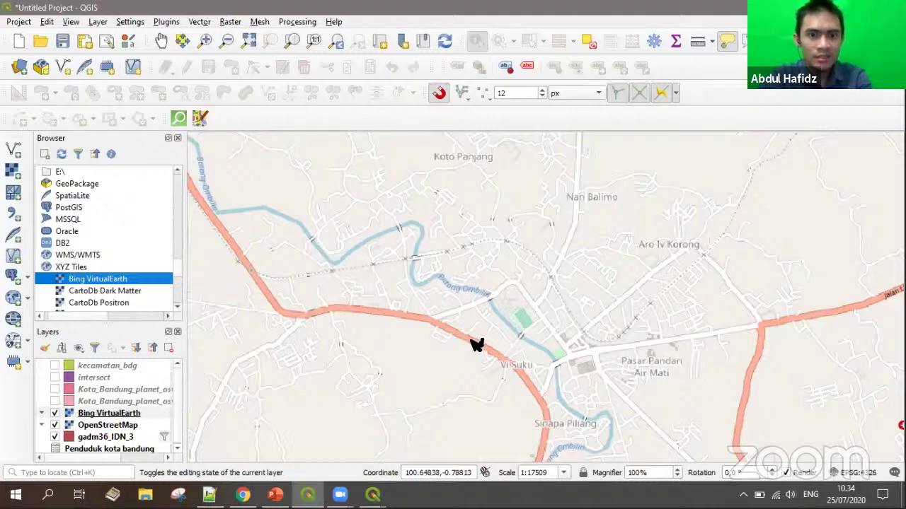
Inspect the sports field in Solok on the Bing VirtualEarth imagery, and hide that layer to compare it with OpenStreetMap
{"action": "scroll", "coordinate": [532, 277], "scroll_direction": "up", "scroll_amount": 3}
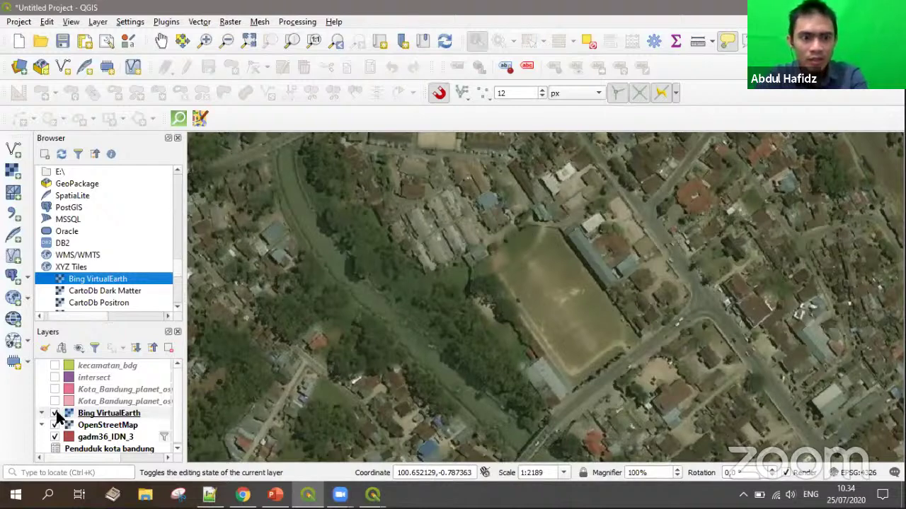
{"action": "left_click", "coordinate": [55, 413]}
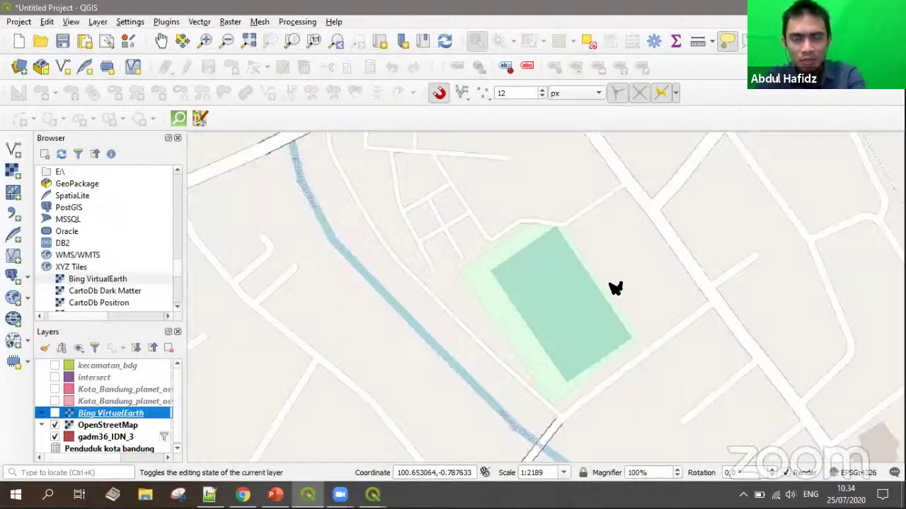
{"action": "scroll", "coordinate": [601, 321], "scroll_direction": "down", "scroll_amount": 3}
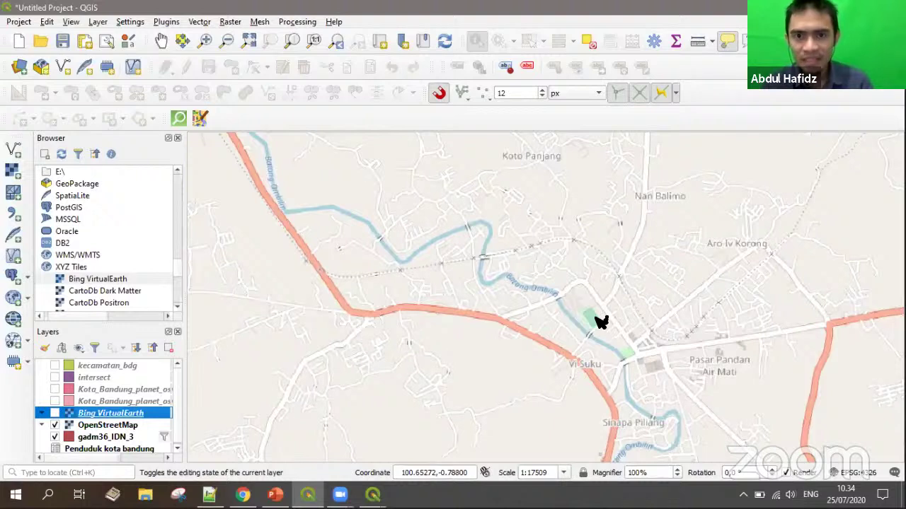
{"action": "left_click", "coordinate": [101, 429]}
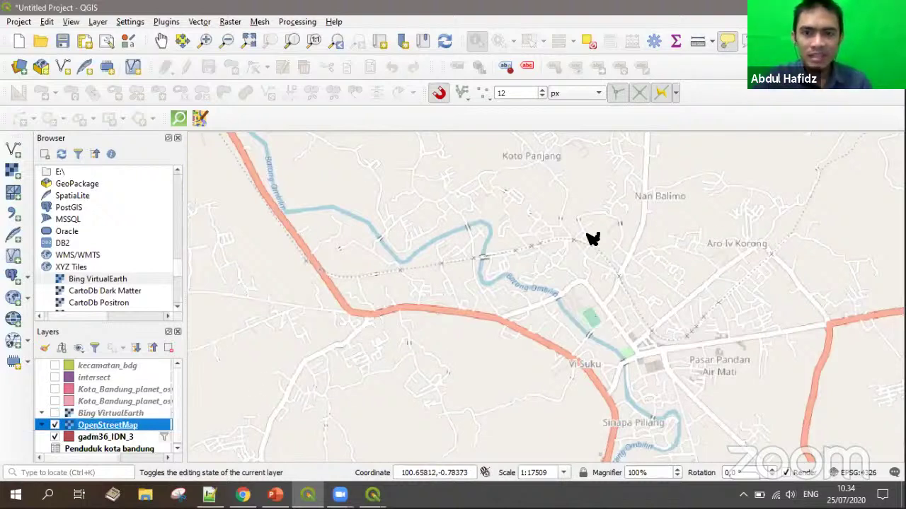
{"action": "scroll", "coordinate": [602, 276], "scroll_direction": "up", "scroll_amount": 1}
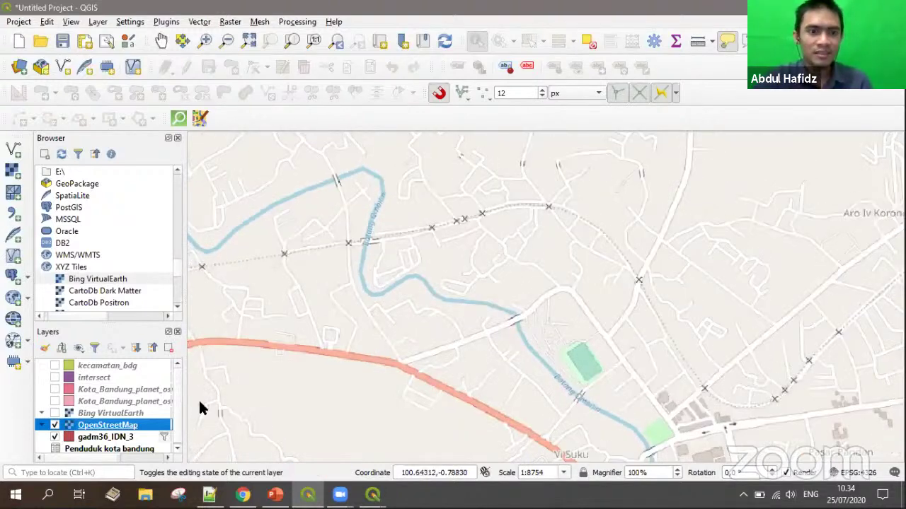
Compare the buildings along the main road in Bing VirtualEarth and OpenStreetMap by toggling the imagery, leaving it hidden
{"action": "left_click", "coordinate": [55, 414]}
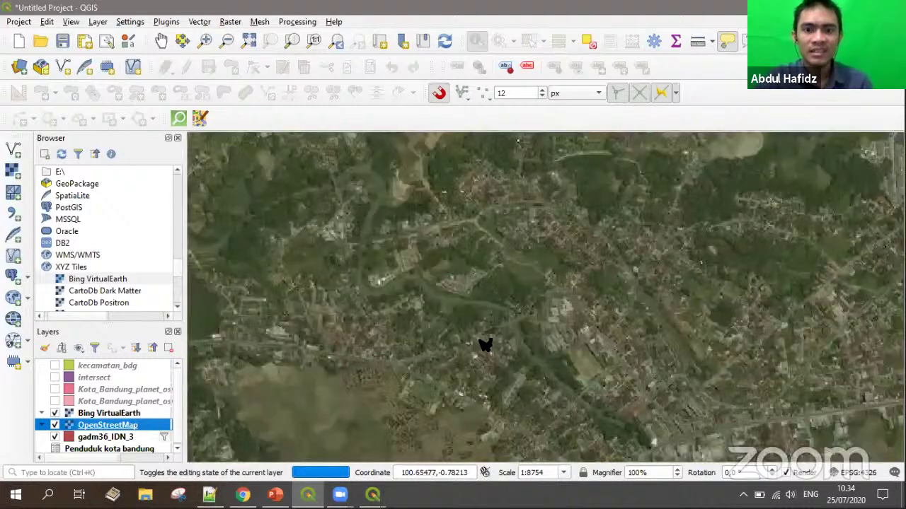
{"action": "scroll", "coordinate": [354, 345], "scroll_direction": "up", "scroll_amount": 1}
{"action": "scroll", "coordinate": [371, 339], "scroll_direction": "up", "scroll_amount": 1}
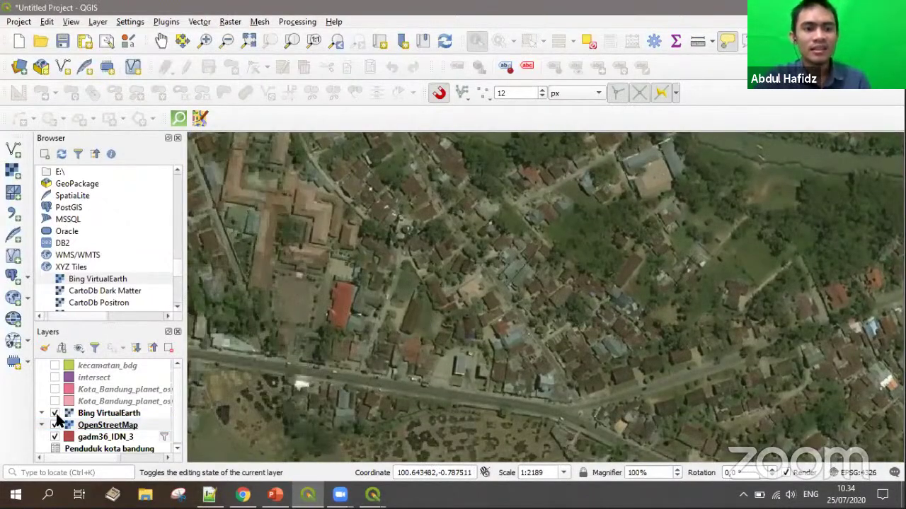
{"action": "left_click", "coordinate": [55, 415]}
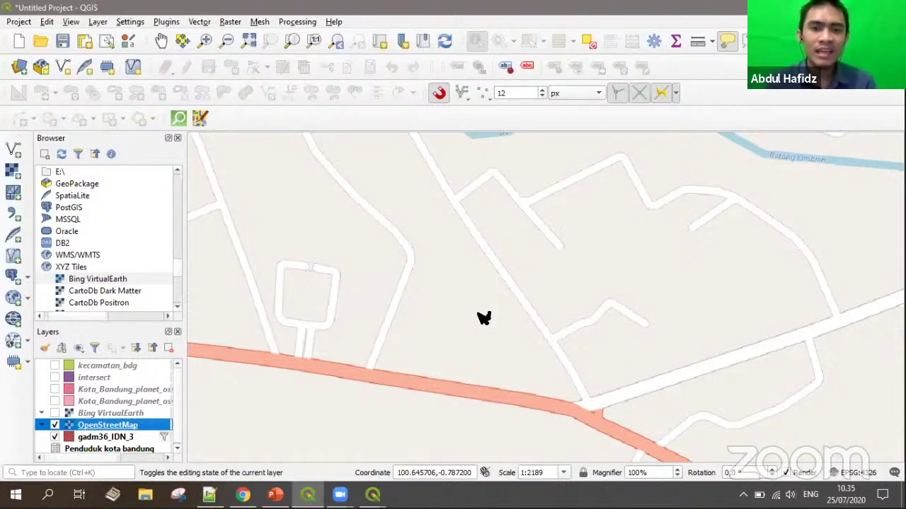
{"action": "left_click", "coordinate": [54, 413]}
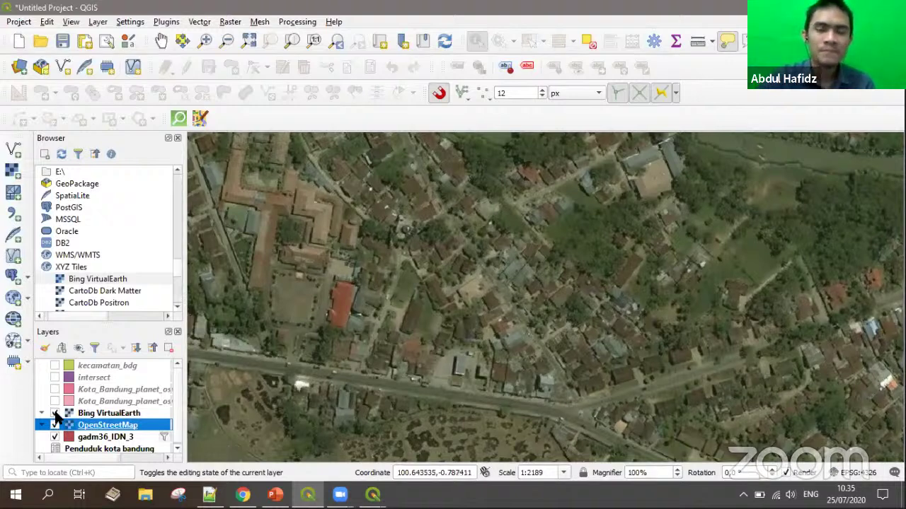
{"action": "left_click", "coordinate": [55, 413]}
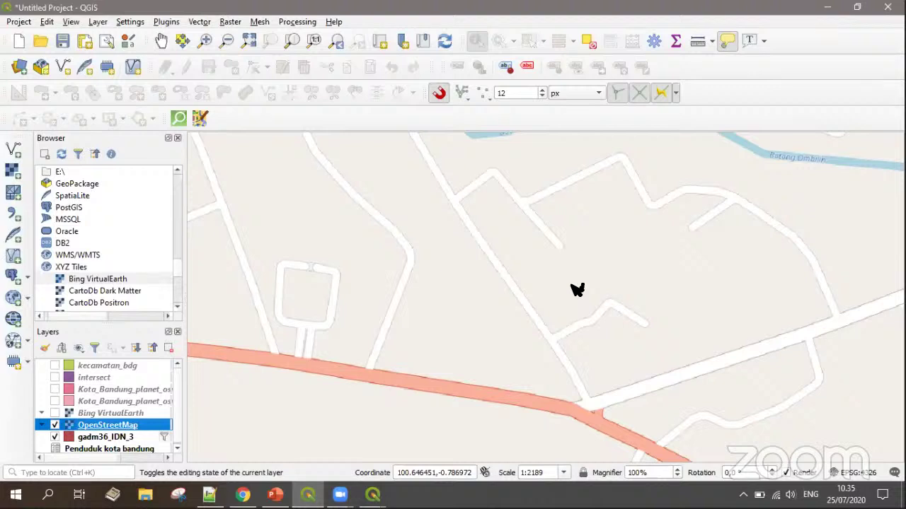
Hide the OpenStreetMap and gadm36_IDN_3 layers, and enlarge the layer list so all layers fit
{"action": "left_click", "coordinate": [55, 425]}
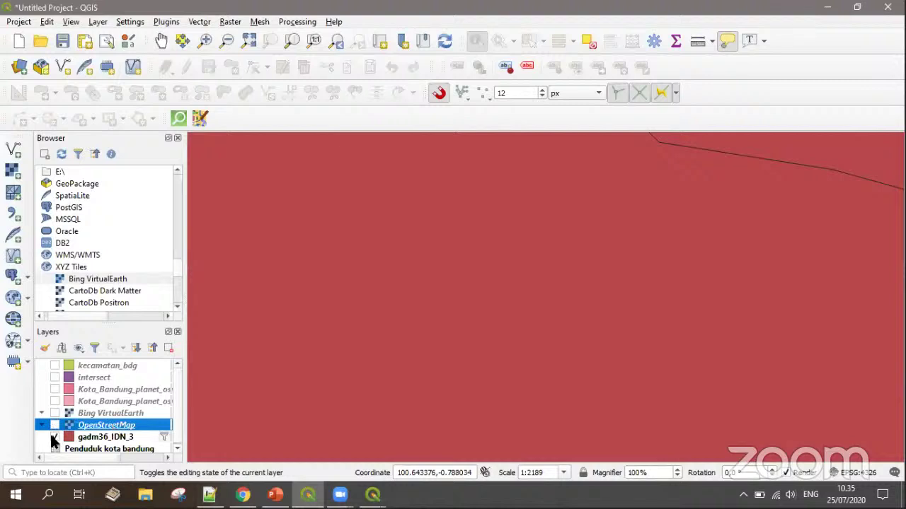
{"action": "left_click", "coordinate": [54, 437]}
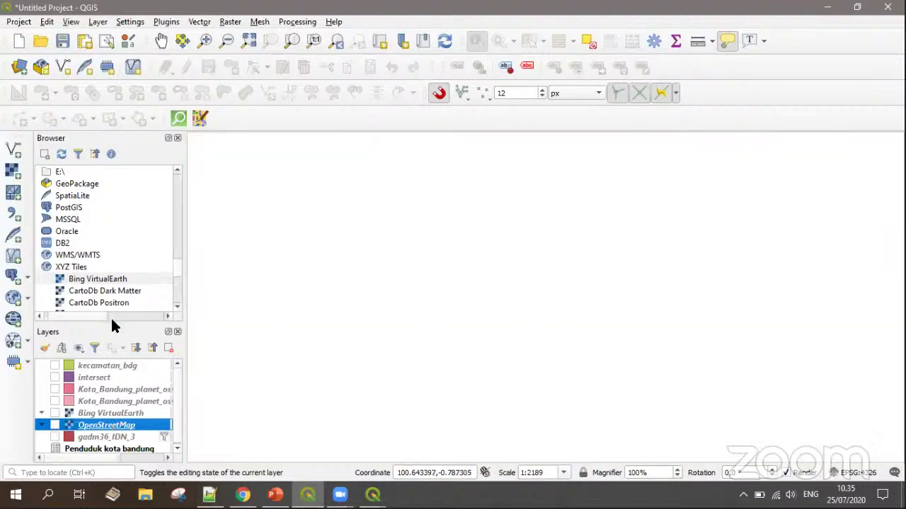
{"action": "left_click_drag", "start_coordinate": [111, 322], "coordinate": [101, 236]}
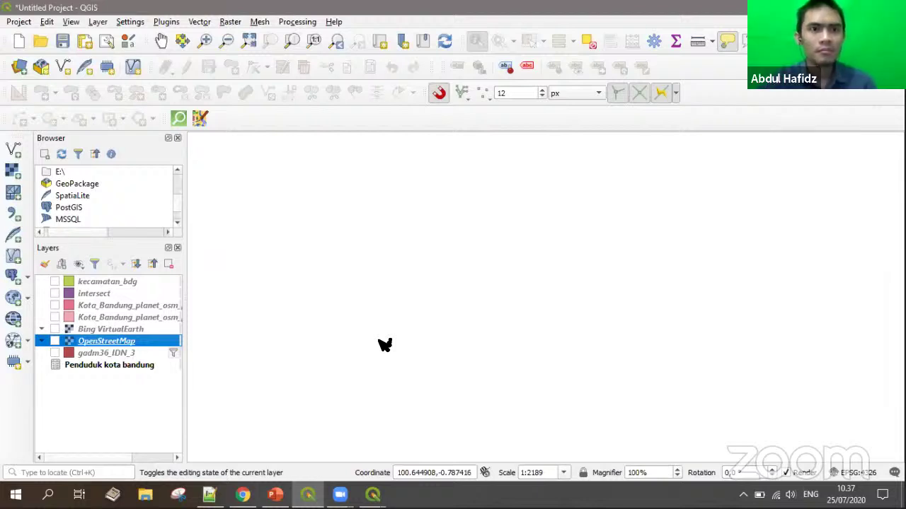
{"action": "left_click", "coordinate": [199, 22]}
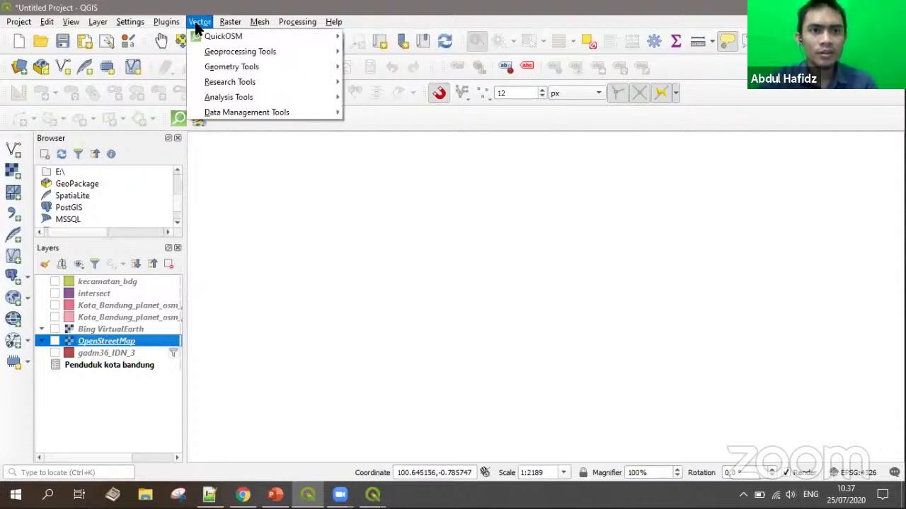
{"action": "mouse_move", "coordinate": [269, 55]}
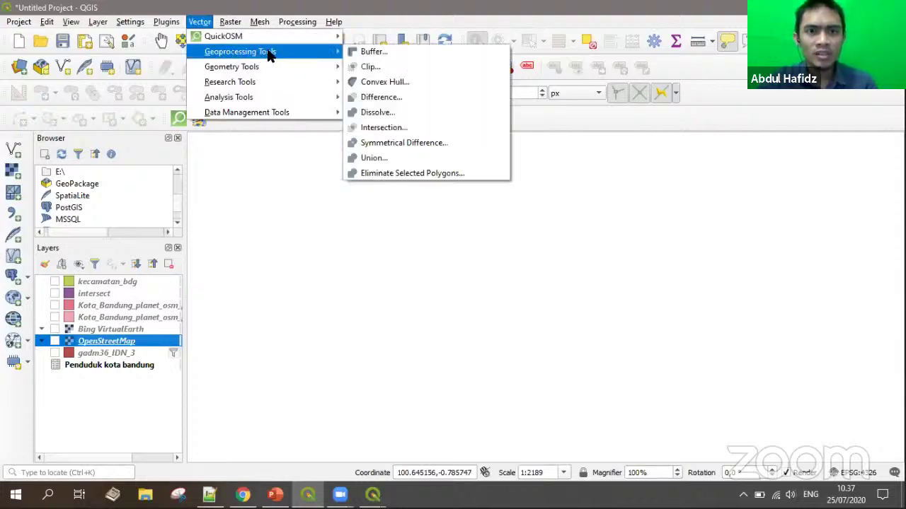
{"action": "left_click", "coordinate": [382, 73]}
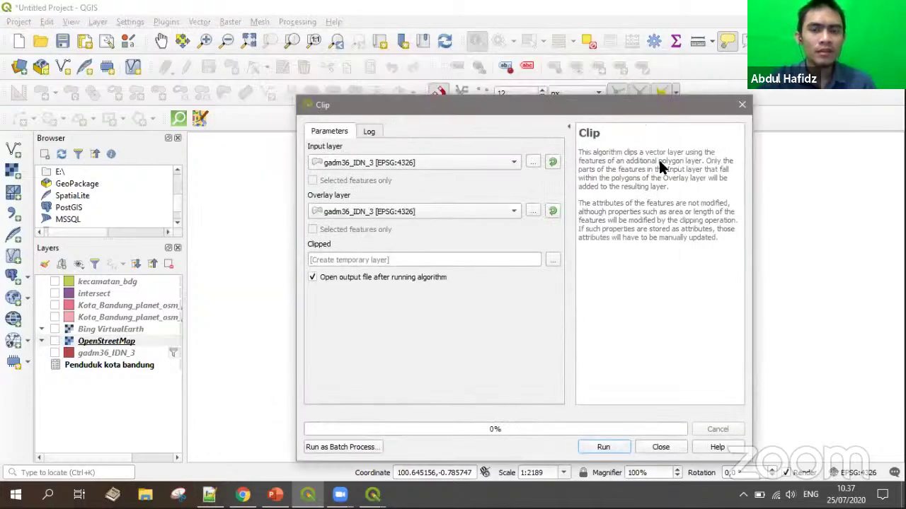
{"action": "left_click", "coordinate": [613, 109]}
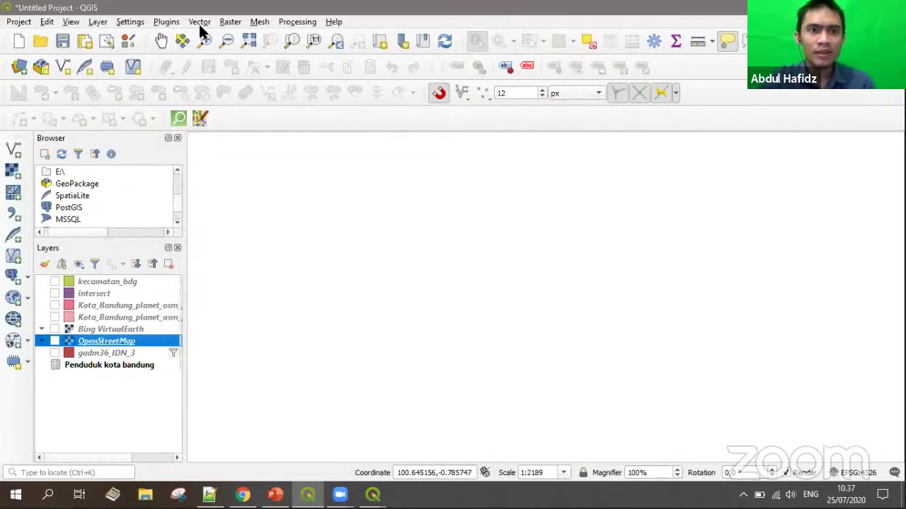
Set up the Clip geoprocessing tool with Kota_Bandung_planet_osm_polygon_polygons as input layer and gadm36_IDN_3 as overlay layer
{"action": "left_click", "coordinate": [199, 22]}
{"action": "mouse_move", "coordinate": [212, 55]}
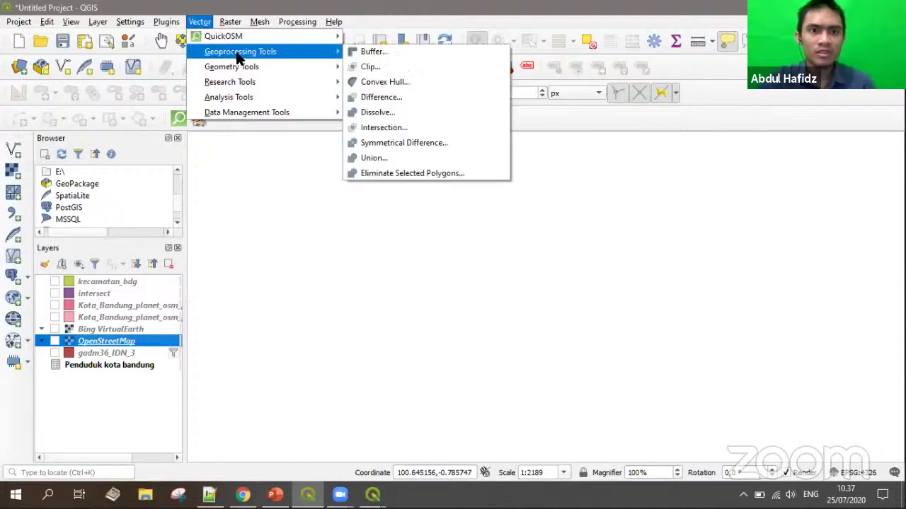
{"action": "left_click", "coordinate": [429, 69]}
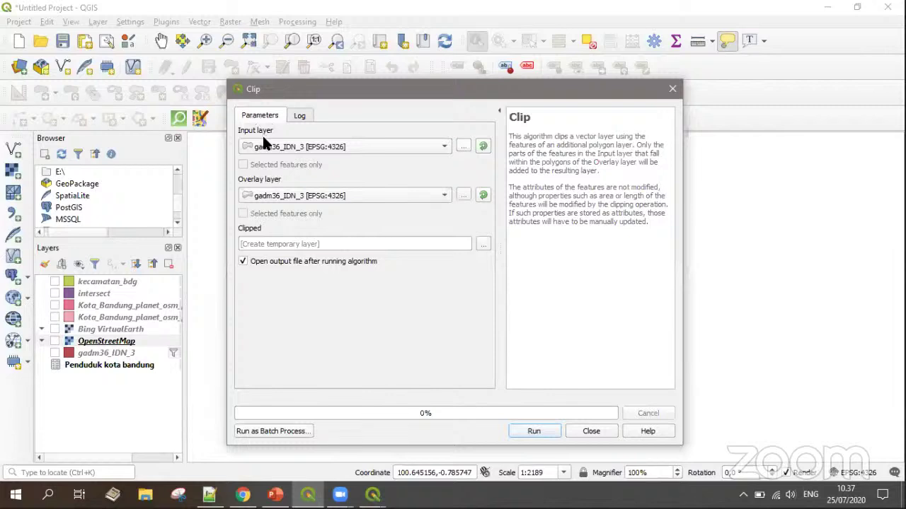
{"action": "left_click", "coordinate": [282, 150]}
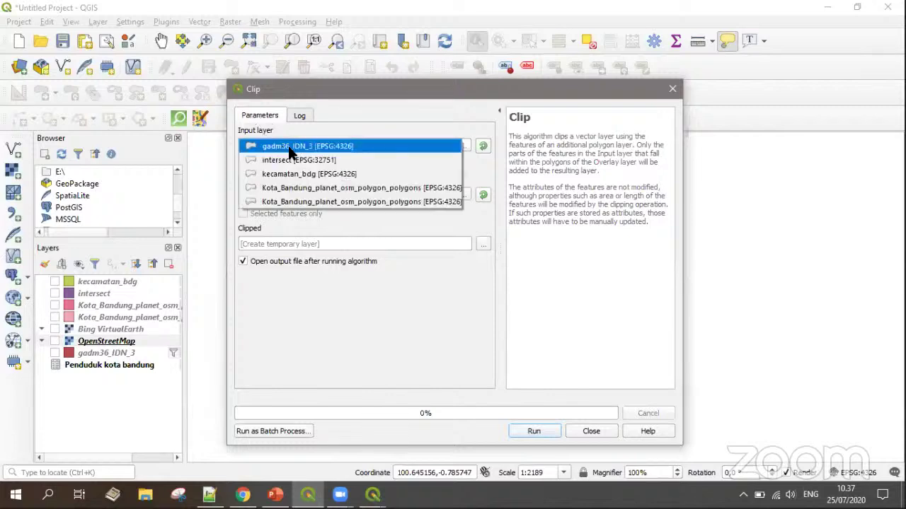
{"action": "left_click", "coordinate": [340, 188]}
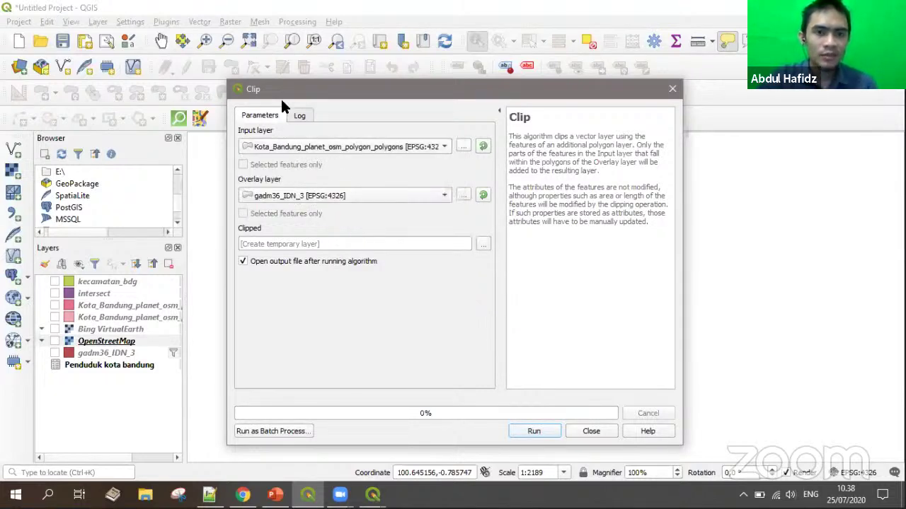
{"action": "left_click", "coordinate": [298, 198]}
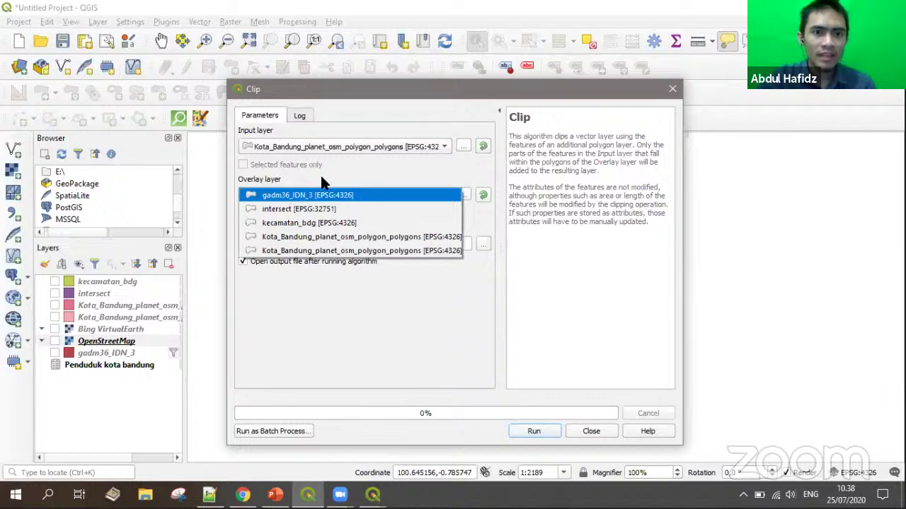
{"action": "left_click", "coordinate": [322, 193]}
{"action": "left_click", "coordinate": [327, 191]}
{"action": "left_click", "coordinate": [338, 174]}
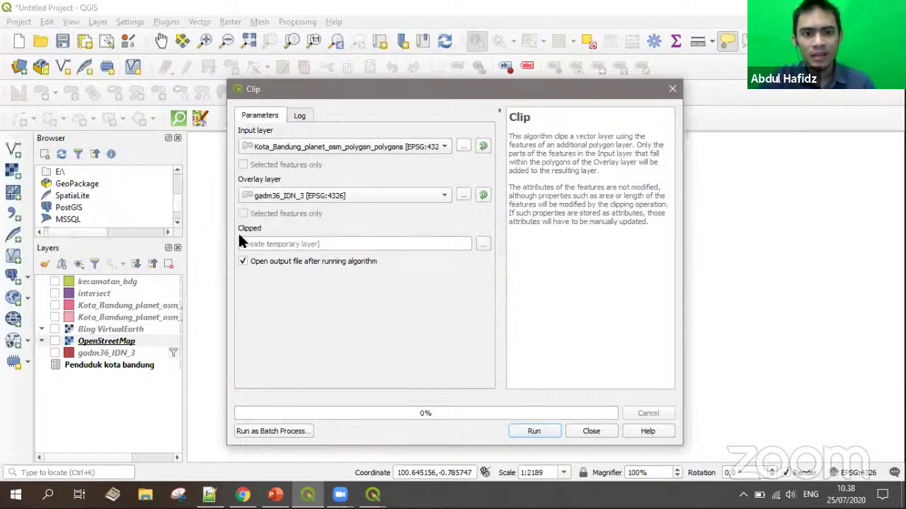
Open the shapefile save dialog for the clipped output and cancel it without choosing a file
{"action": "left_click", "coordinate": [268, 244]}
{"action": "left_click", "coordinate": [482, 243]}
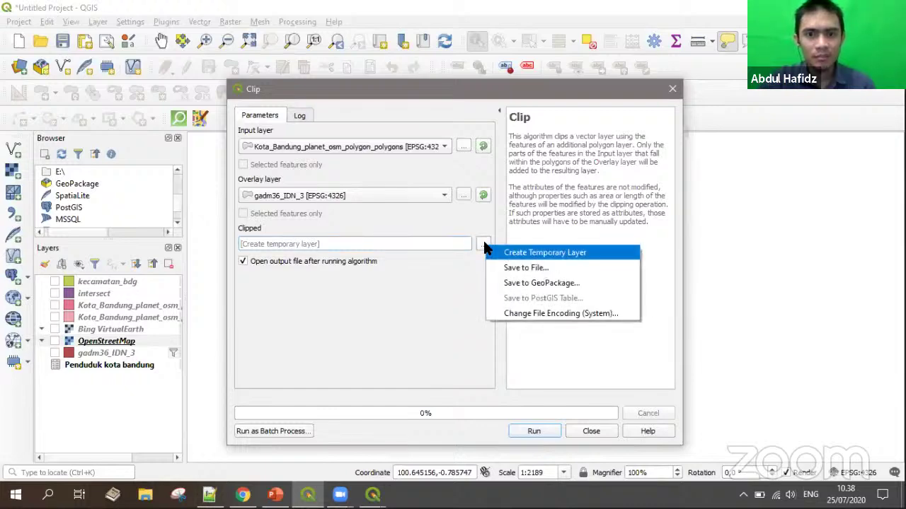
{"action": "left_click", "coordinate": [573, 273]}
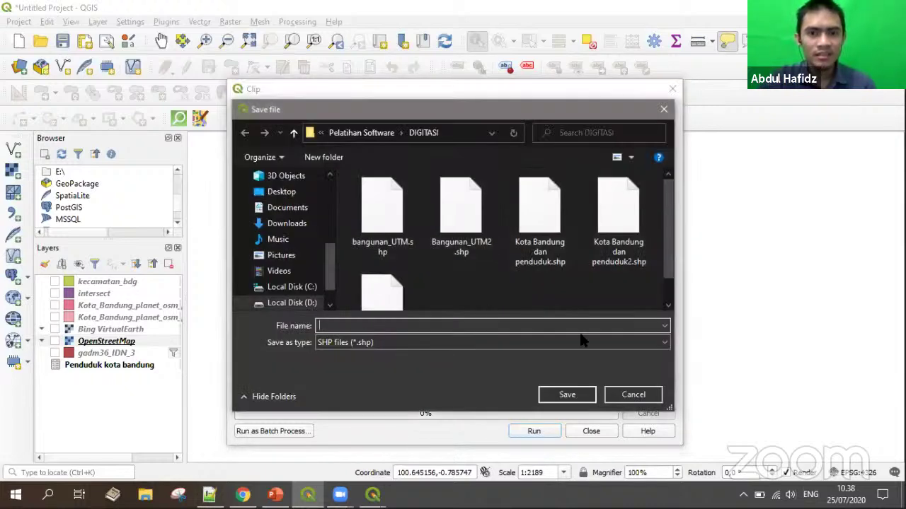
{"action": "left_click", "coordinate": [640, 395]}
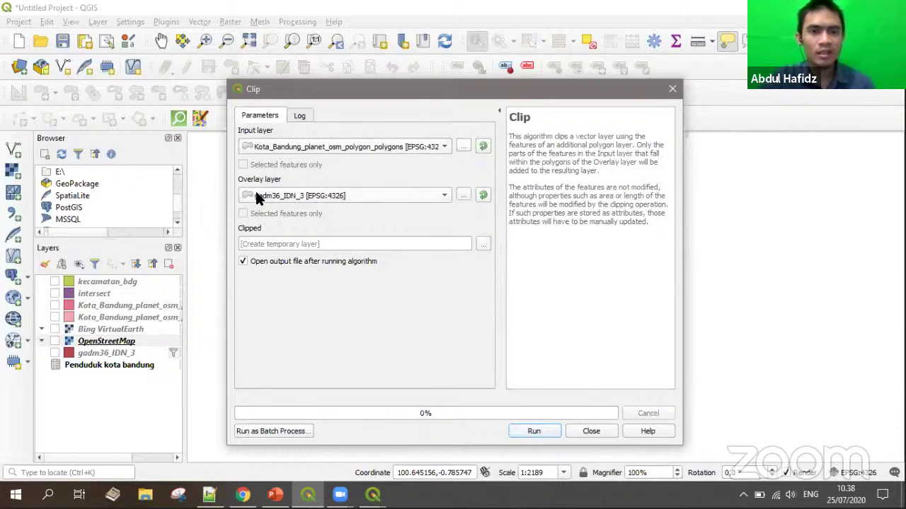
Close the Clip tool without running it
{"action": "left_click", "coordinate": [430, 243]}
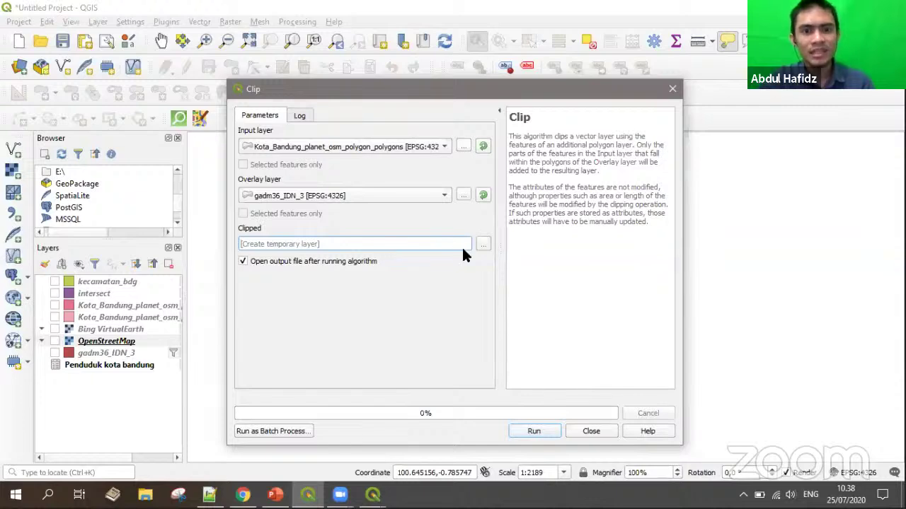
{"action": "left_click", "coordinate": [589, 433]}
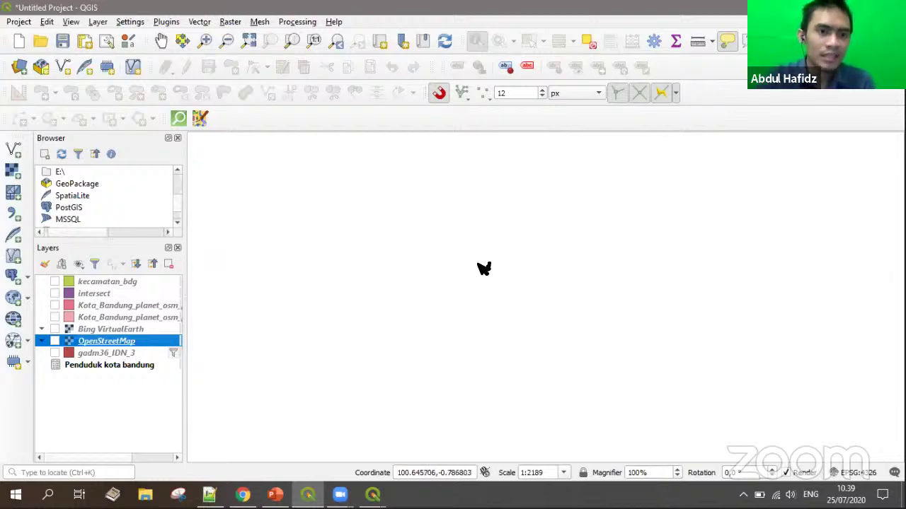
Switch to Chrome and search the web for "mxd to qgis"
{"action": "left_click", "coordinate": [243, 495]}
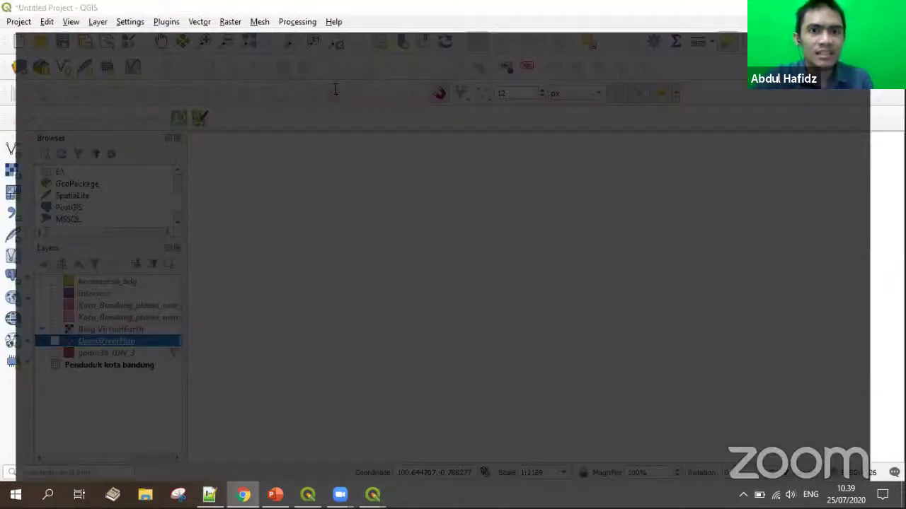
{"action": "left_click", "coordinate": [326, 27]}
{"action": "type", "text": "mxd"}
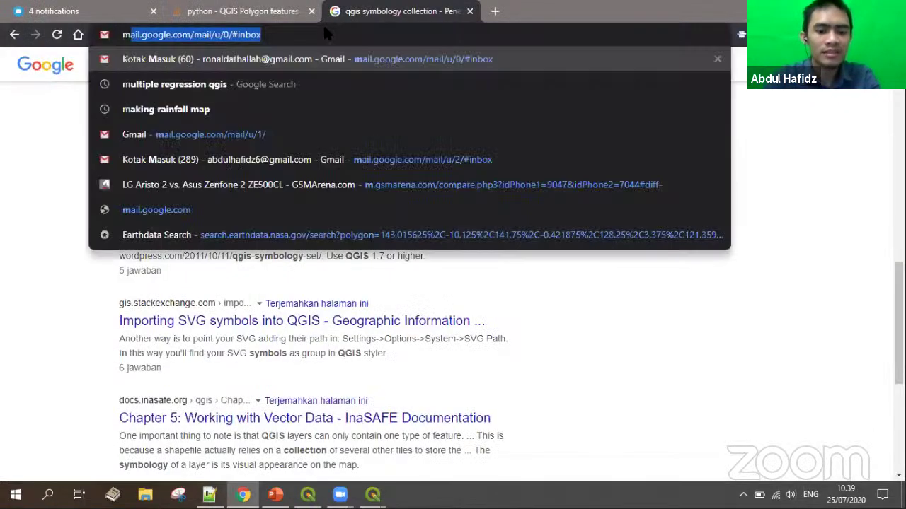
{"action": "type", "text": " to qgis"}
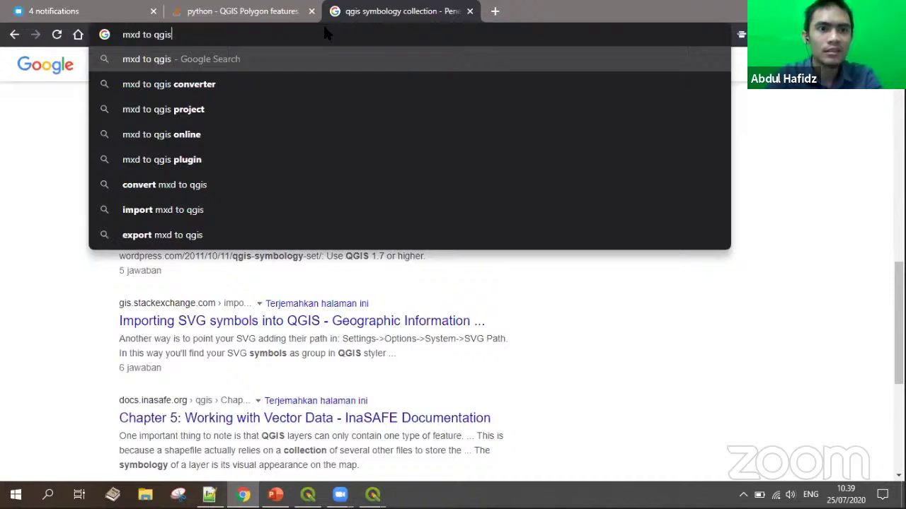
{"action": "key", "text": "Return"}
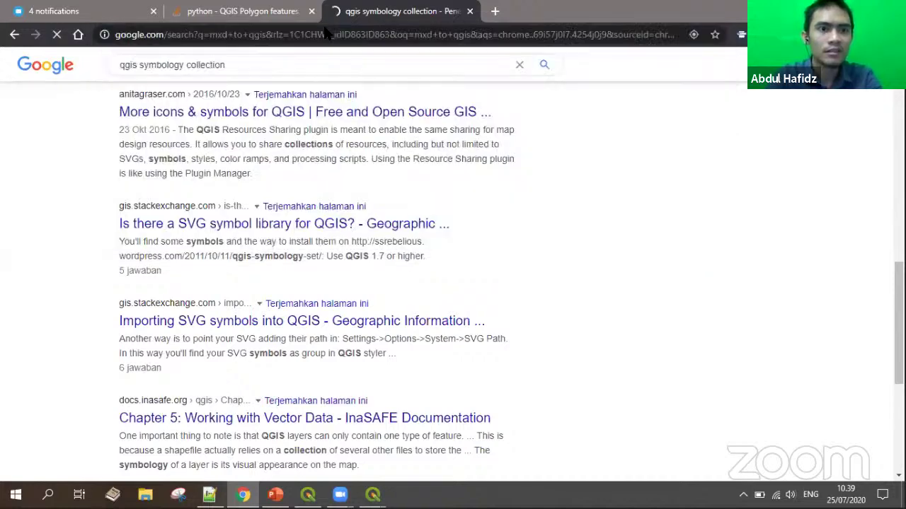
{"action": "scroll", "coordinate": [92, 333], "scroll_direction": "down", "scroll_amount": 1}
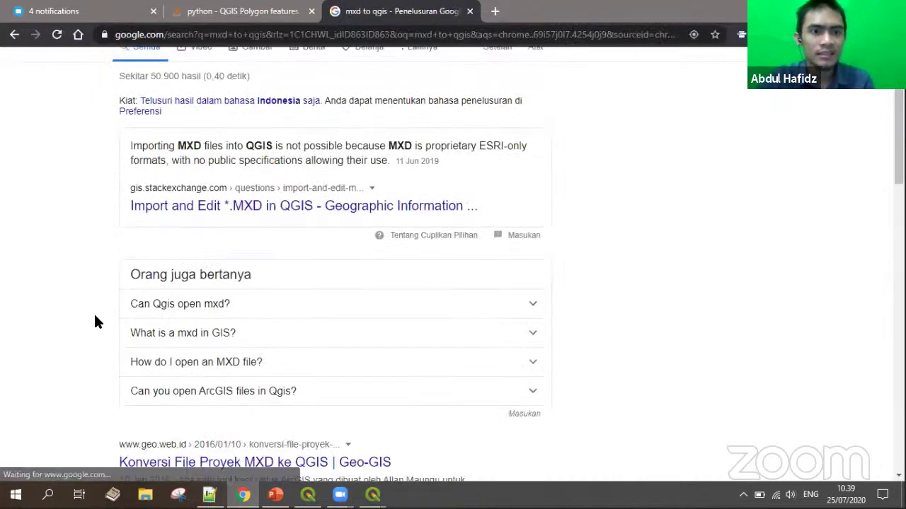
Open the Stack Exchange result "Import and Edit *.MXD in QGIS" and read the answer, highlighting "is not possible"
{"action": "left_click", "coordinate": [315, 212]}
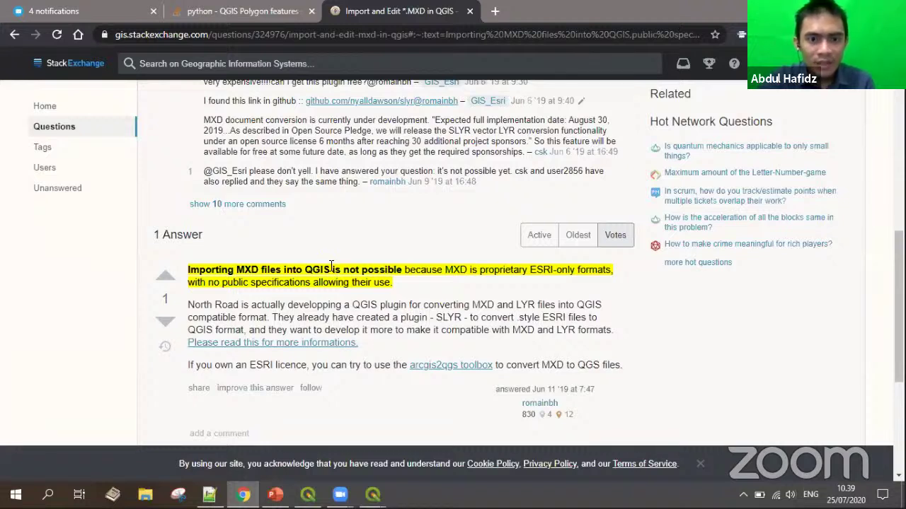
{"action": "left_click_drag", "start_coordinate": [331, 269], "coordinate": [409, 278]}
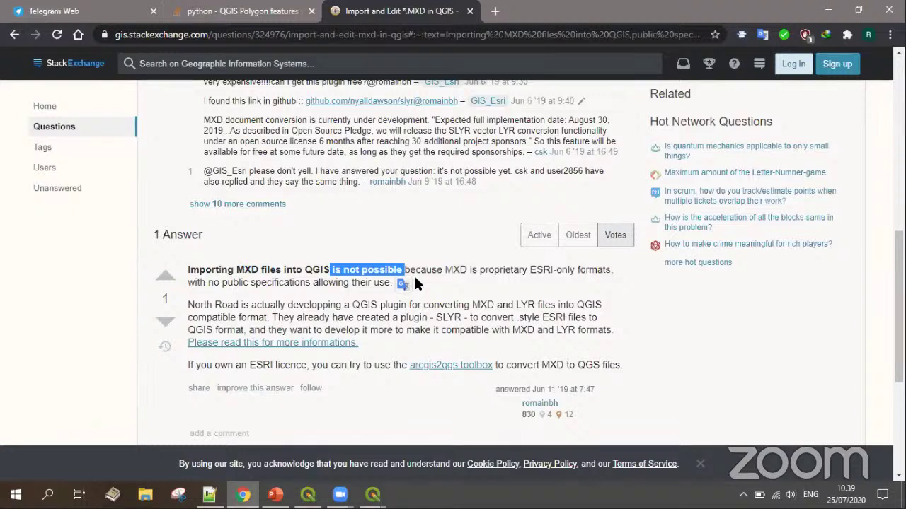
{"action": "left_click", "coordinate": [427, 281]}
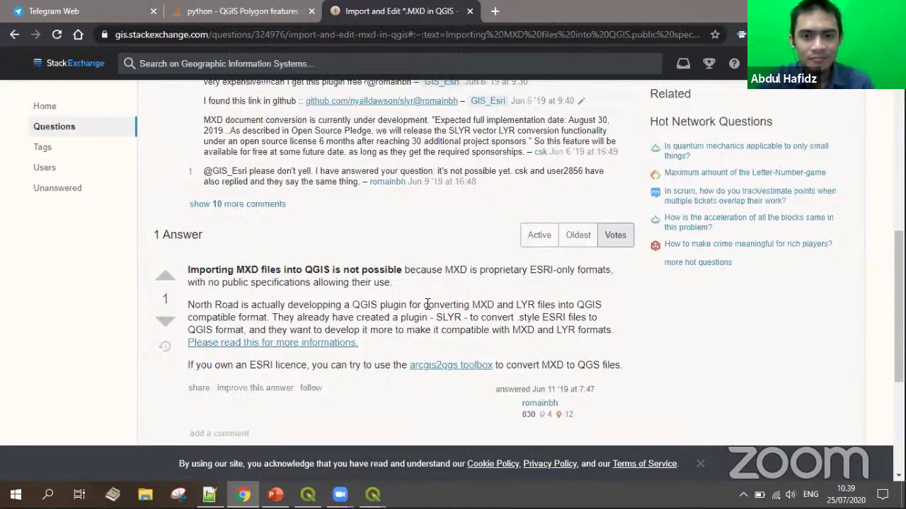
{"action": "scroll", "coordinate": [356, 339], "scroll_direction": "down", "scroll_amount": 1}
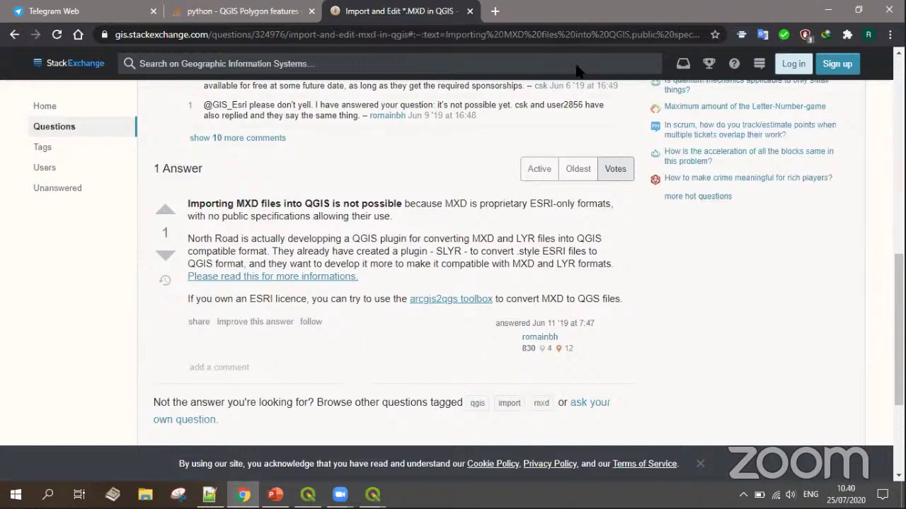
Switch back to QGIS and make the file browser taller and wider so full file names fit
{"action": "key", "text": "alt+Tab"}
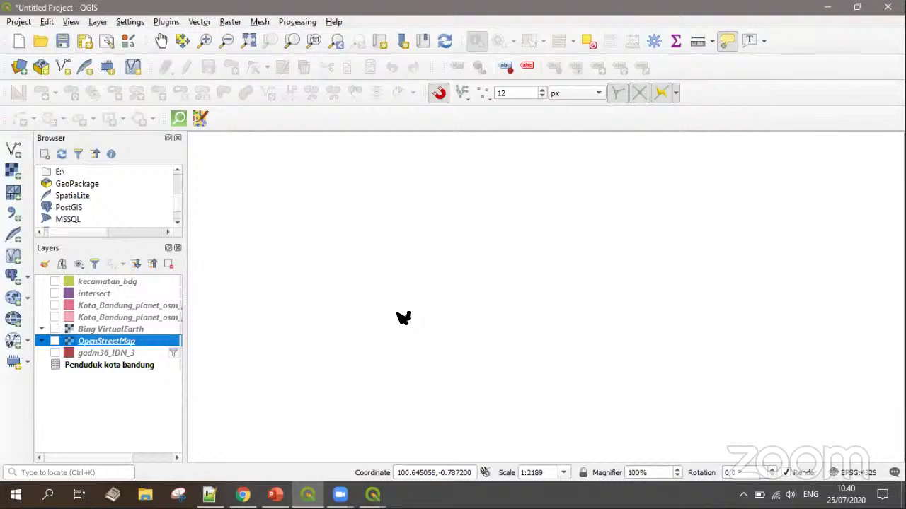
{"action": "left_click_drag", "start_coordinate": [123, 240], "coordinate": [97, 324]}
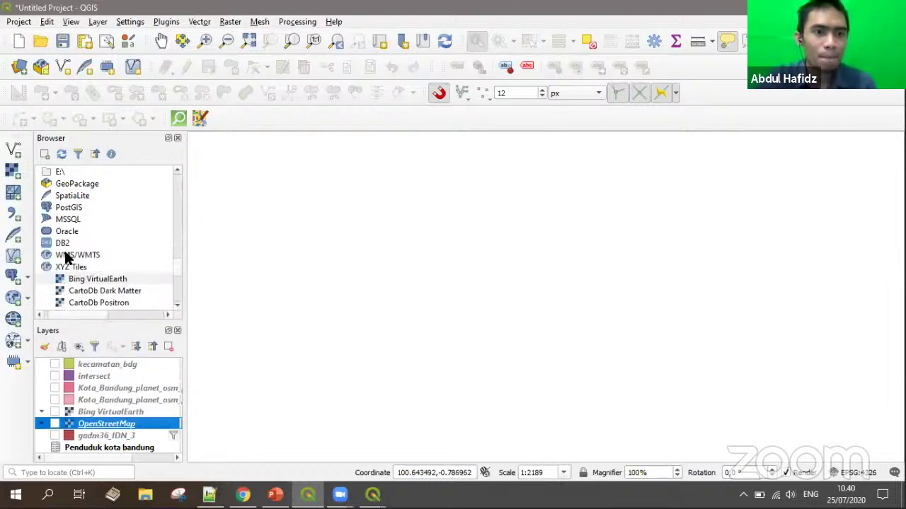
{"action": "scroll", "coordinate": [67, 255], "scroll_direction": "down", "scroll_amount": 15}
{"action": "scroll", "coordinate": [78, 263], "scroll_direction": "up", "scroll_amount": 3}
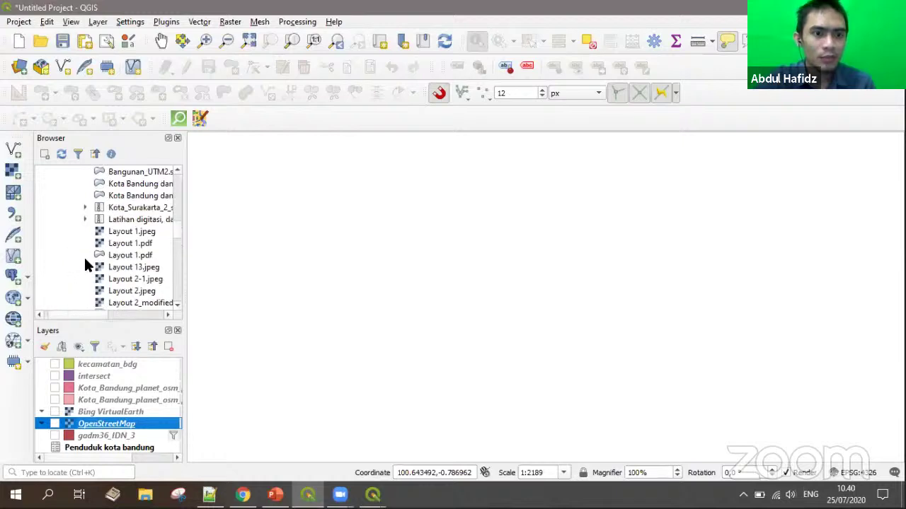
{"action": "left_click_drag", "start_coordinate": [181, 256], "coordinate": [295, 276]}
Add Kota_Bandung_planet_osm_line_lines.shp from Kota_Bandung_shp.zip to the map and zoom to the layer's extent
{"action": "scroll", "coordinate": [220, 265], "scroll_direction": "up", "scroll_amount": 1}
{"action": "scroll", "coordinate": [141, 258], "scroll_direction": "down", "scroll_amount": 2}
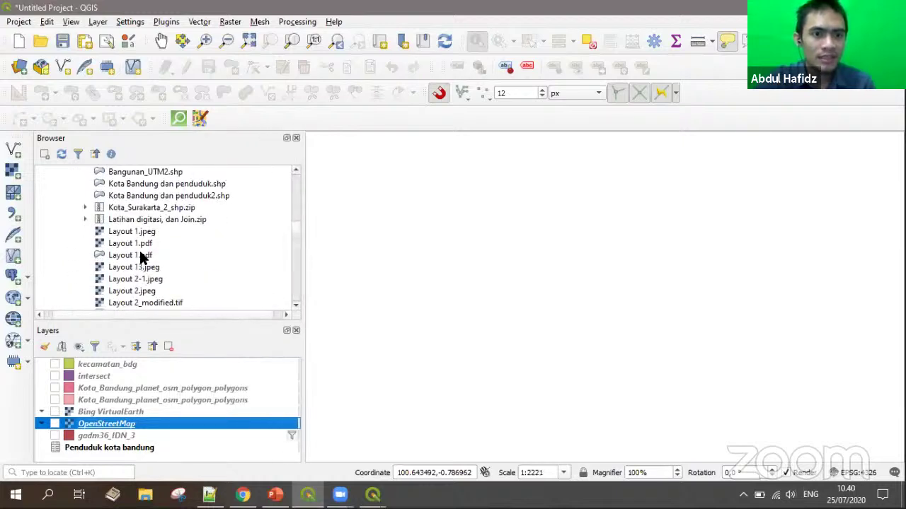
{"action": "scroll", "coordinate": [145, 259], "scroll_direction": "down", "scroll_amount": 4}
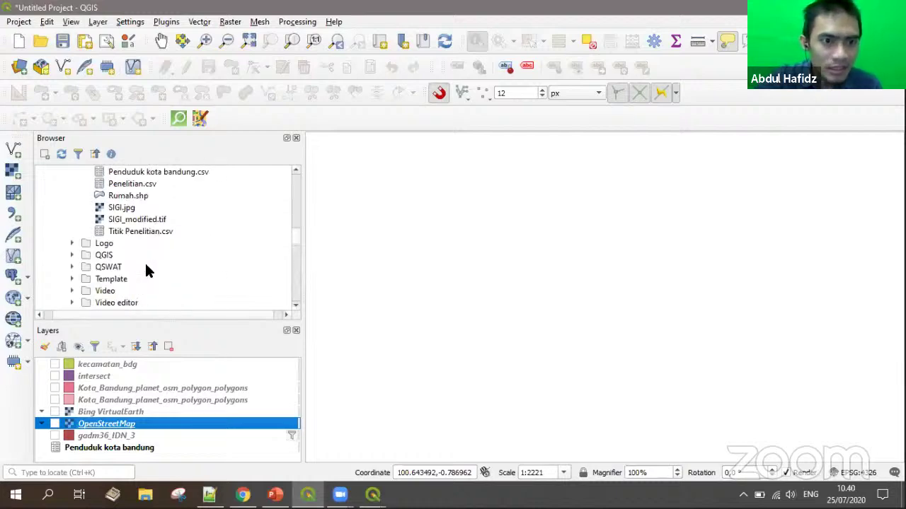
{"action": "scroll", "coordinate": [138, 244], "scroll_direction": "up", "scroll_amount": 6}
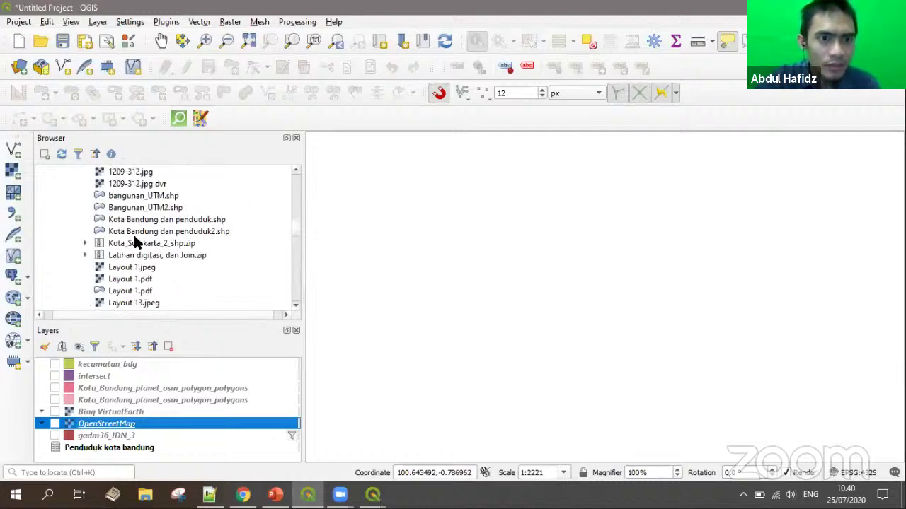
{"action": "scroll", "coordinate": [118, 248], "scroll_direction": "down", "scroll_amount": 6}
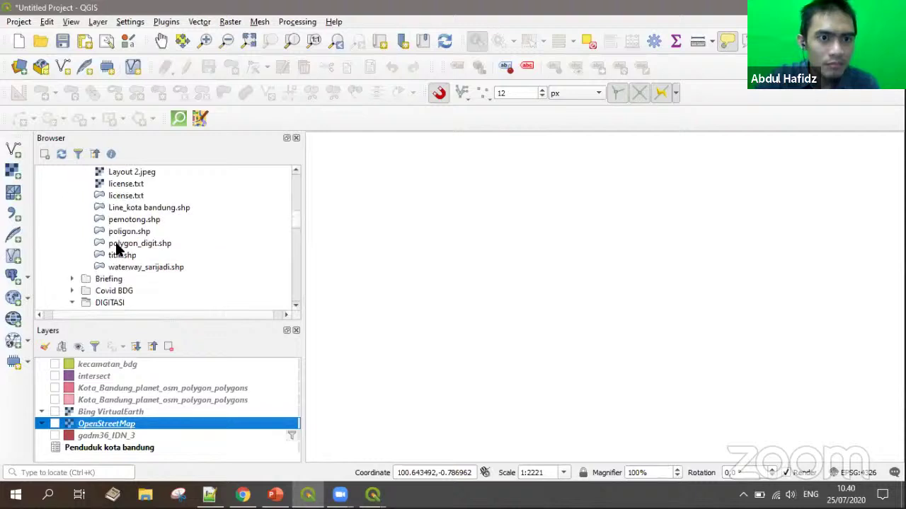
{"action": "scroll", "coordinate": [134, 264], "scroll_direction": "up", "scroll_amount": 2}
{"action": "scroll", "coordinate": [135, 262], "scroll_direction": "up", "scroll_amount": 1}
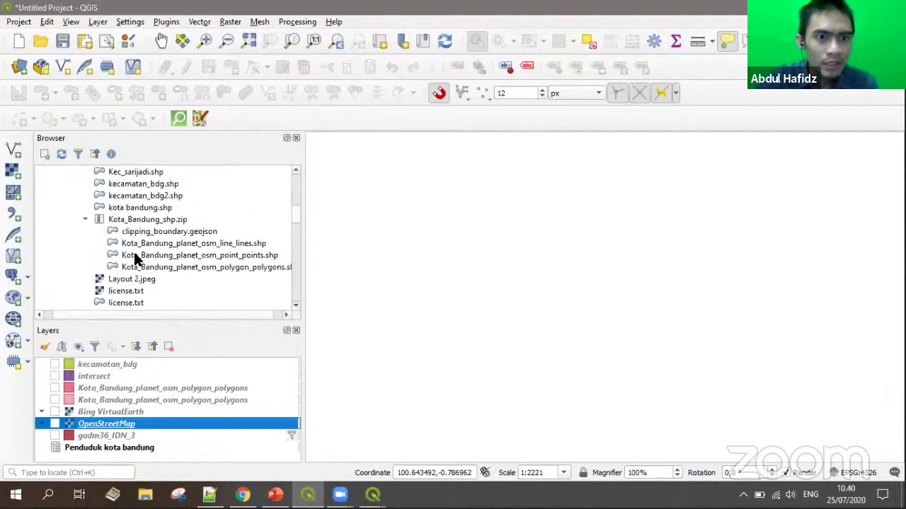
{"action": "left_click_drag", "start_coordinate": [170, 244], "coordinate": [577, 318]}
{"action": "right_click", "coordinate": [115, 425]}
{"action": "left_click", "coordinate": [150, 165]}
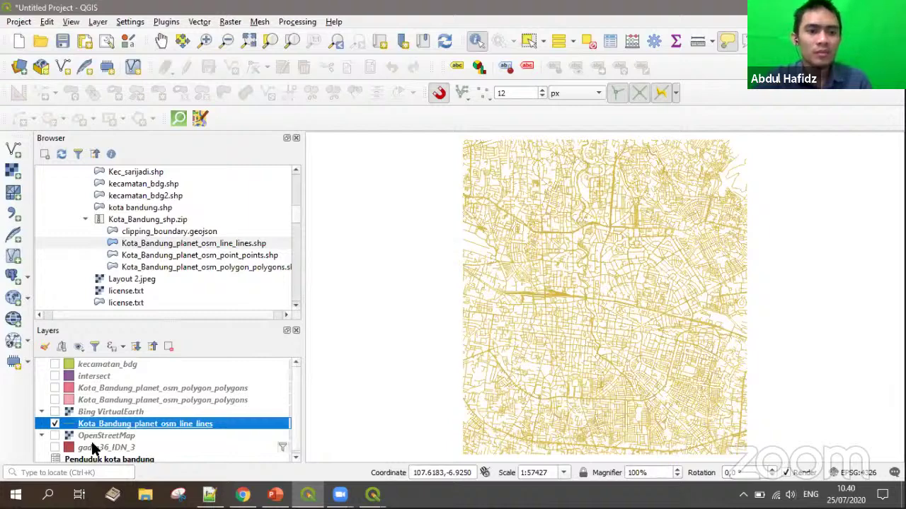
Open the Query Builder for the gadm36_IDN_3 layer and clear its existing filter expression
{"action": "double_click", "coordinate": [69, 448]}
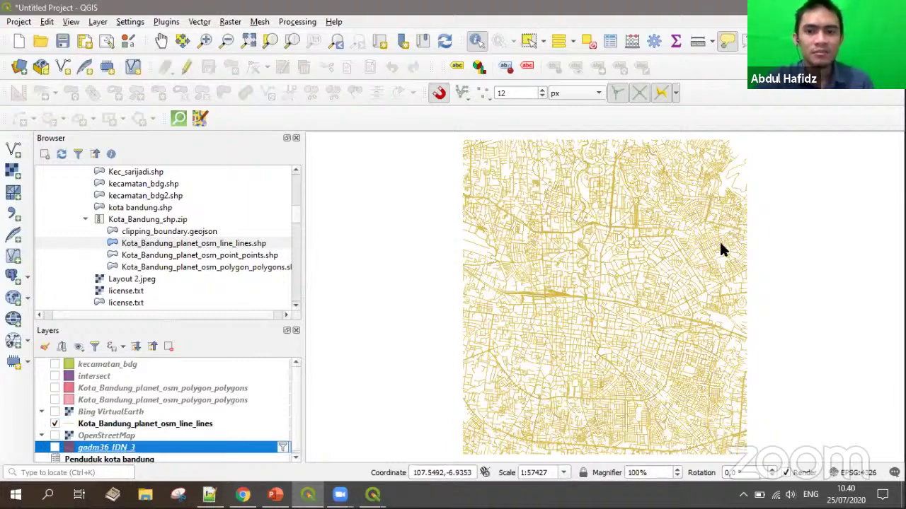
{"action": "left_click", "coordinate": [351, 59]}
{"action": "left_click", "coordinate": [716, 394]}
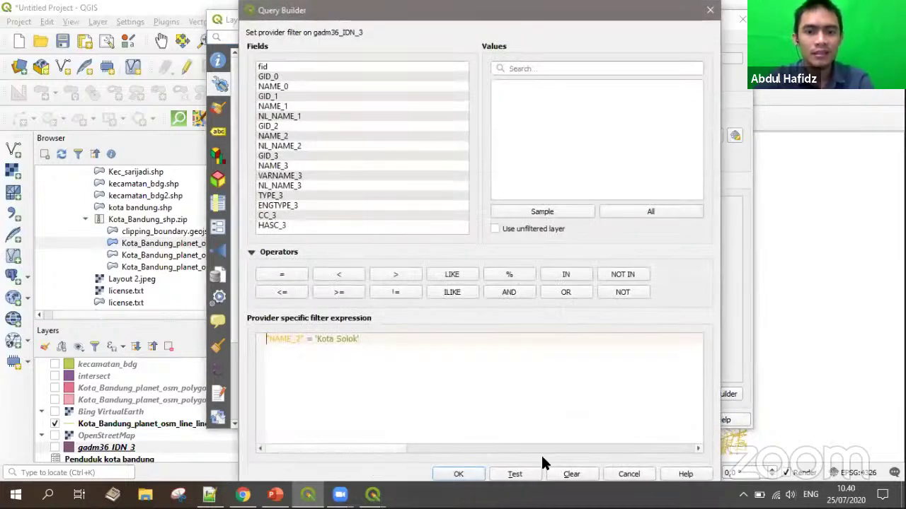
{"action": "key", "text": "ctrl+a"}
{"action": "key", "text": "BackSpace"}
Filter the gadm36_IDN_3 layer with the expression "NAME_2" = 'Kota Bandung' and apply the layer properties
{"action": "double_click", "coordinate": [271, 136]}
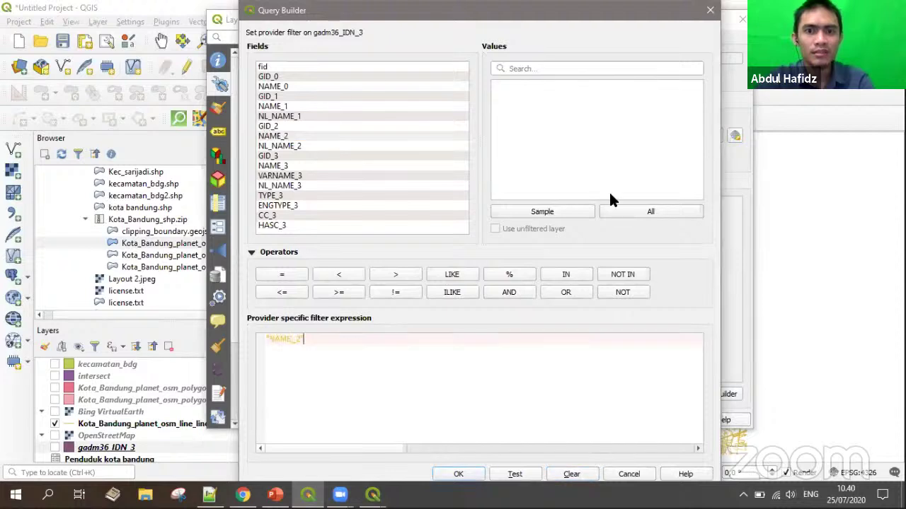
{"action": "left_click", "coordinate": [283, 276]}
{"action": "left_click", "coordinate": [640, 211]}
{"action": "left_click", "coordinate": [570, 68]}
{"action": "type", "text": "kota"}
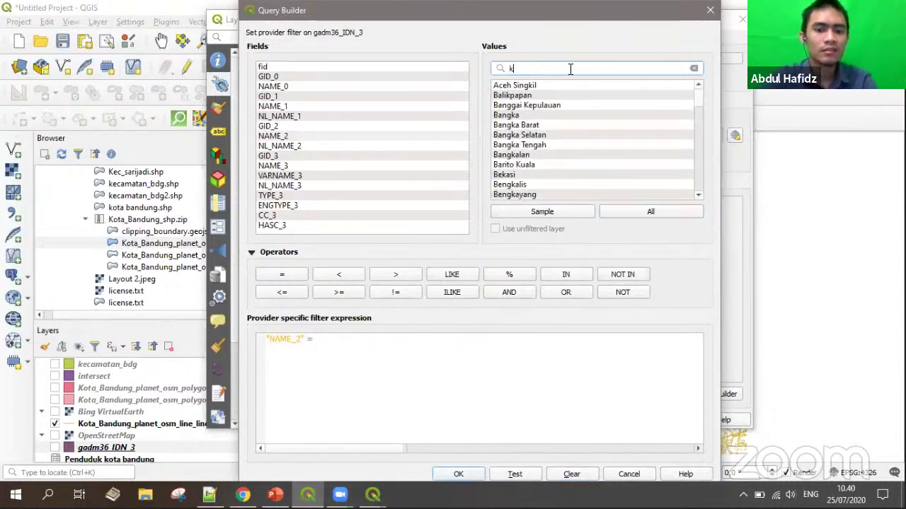
{"action": "double_click", "coordinate": [539, 85]}
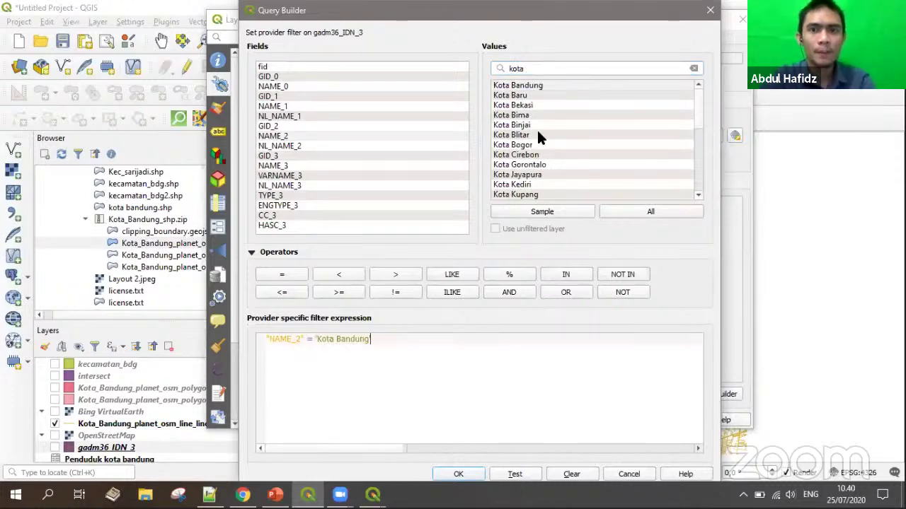
{"action": "left_click", "coordinate": [459, 474]}
{"action": "left_click", "coordinate": [549, 420]}
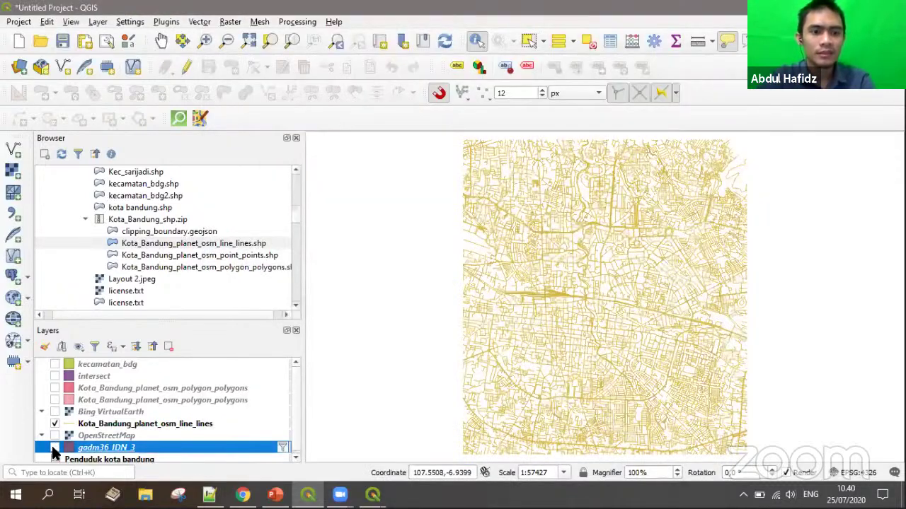
Show the gadm36_IDN_3 layer and hide Kota_Bandung_planet_osm_line_lines to inspect the district boundaries of Bandung
{"action": "left_click", "coordinate": [54, 448]}
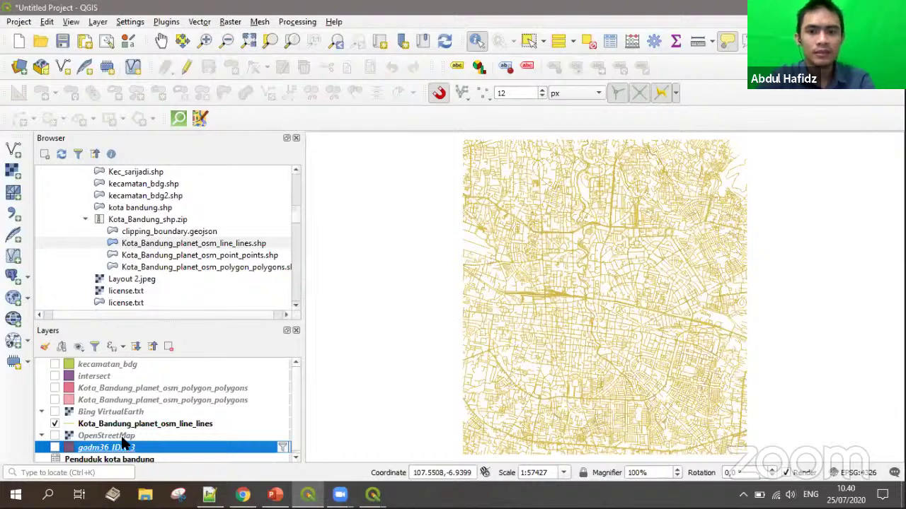
{"action": "scroll", "coordinate": [471, 348], "scroll_direction": "up", "scroll_amount": 1}
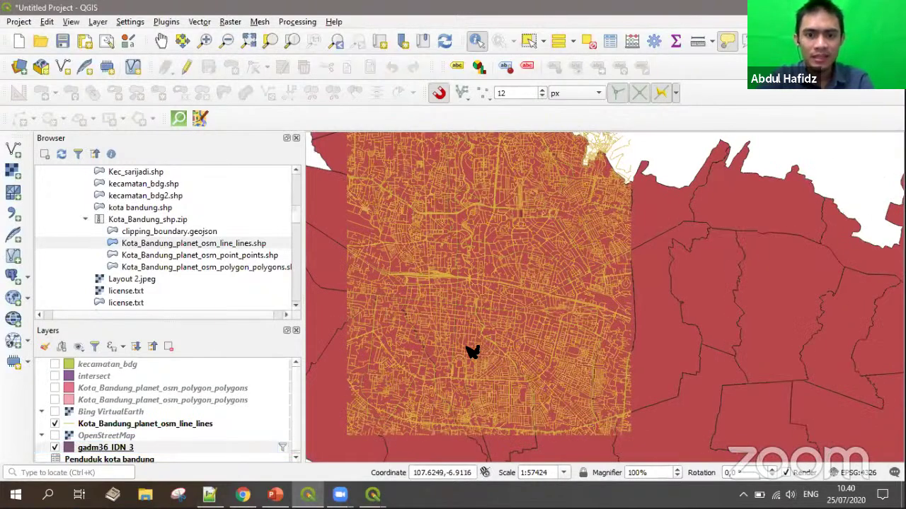
{"action": "scroll", "coordinate": [472, 349], "scroll_direction": "up", "scroll_amount": 1}
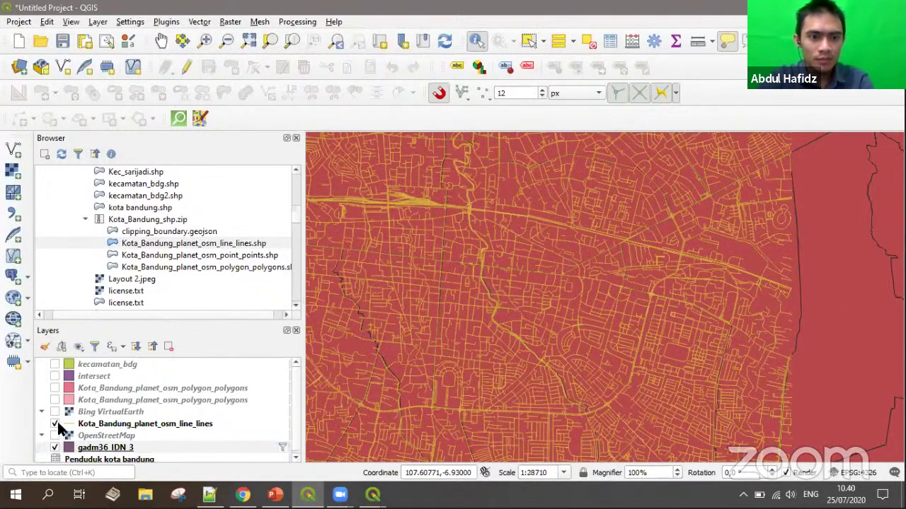
{"action": "left_click", "coordinate": [55, 424]}
{"action": "left_click_drag", "start_coordinate": [540, 256], "coordinate": [682, 349]}
{"action": "left_click", "coordinate": [55, 424]}
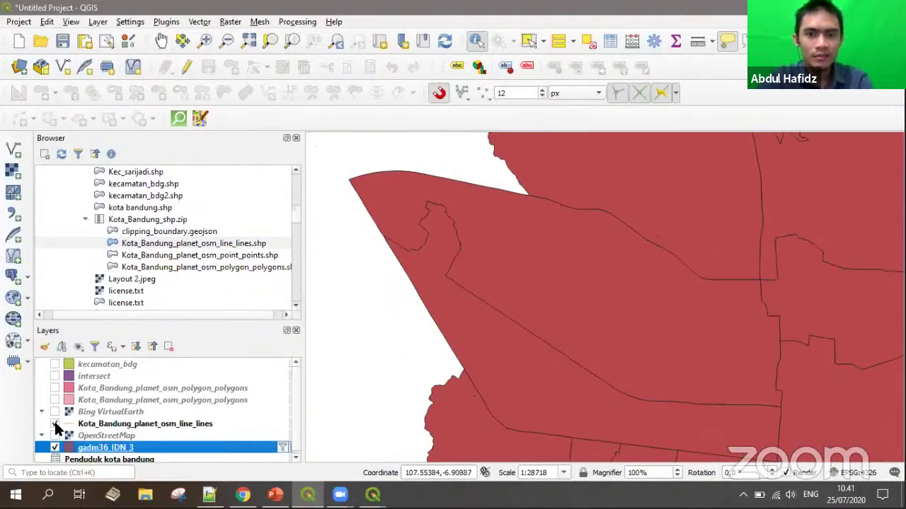
{"action": "left_click", "coordinate": [55, 424]}
{"action": "left_click_drag", "start_coordinate": [675, 395], "coordinate": [562, 364]}
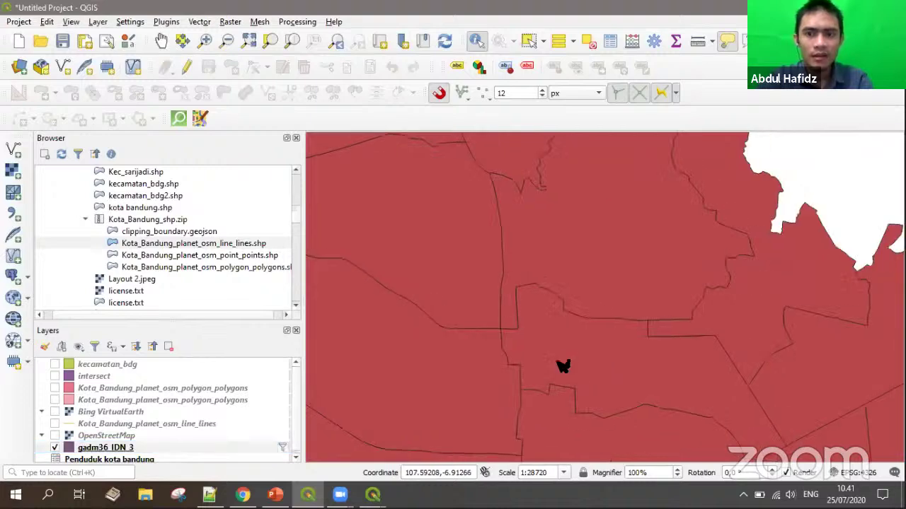
Identify the Bandung Wetan district, highlight its NAME_3 attribute, and briefly toggle the line layer over it, leaving it hidden
{"action": "left_click", "coordinate": [566, 362]}
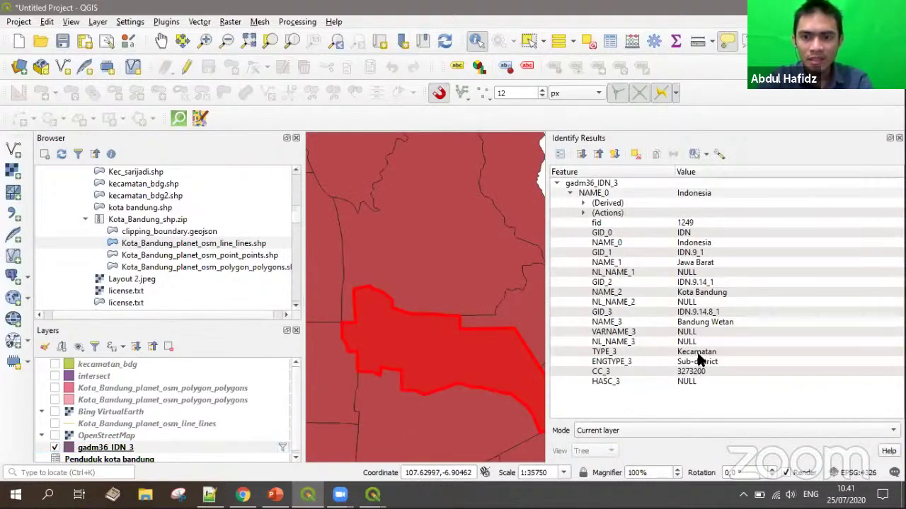
{"action": "left_click", "coordinate": [697, 322]}
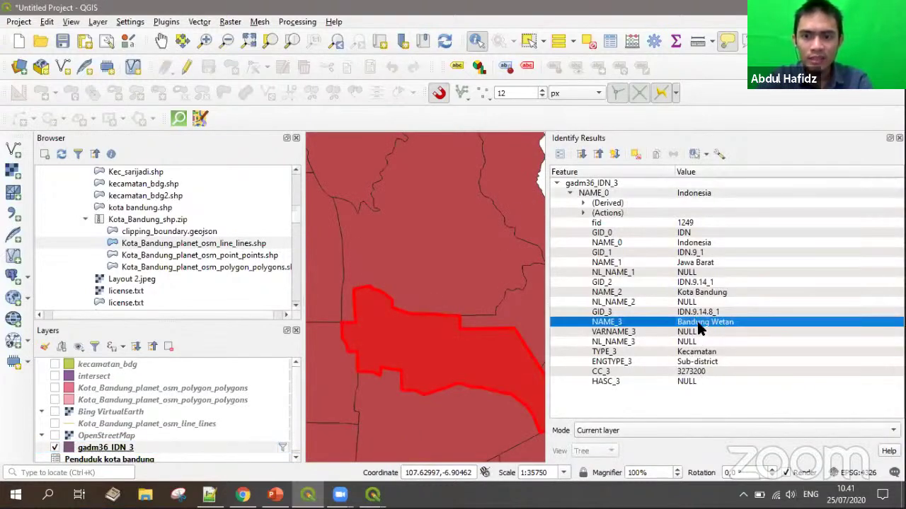
{"action": "left_click", "coordinate": [55, 424]}
{"action": "left_click", "coordinate": [54, 424]}
{"action": "scroll", "coordinate": [486, 344], "scroll_direction": "up", "scroll_amount": 2}
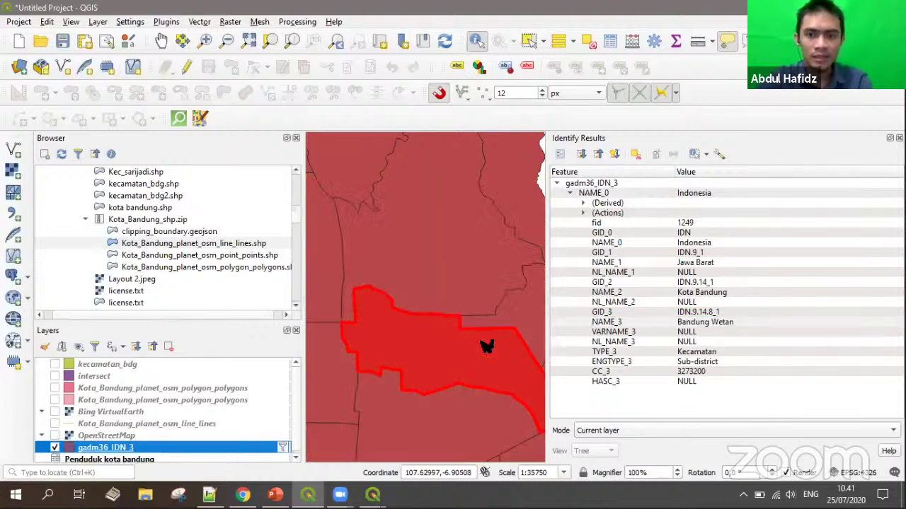
{"action": "scroll", "coordinate": [420, 299], "scroll_direction": "down", "scroll_amount": 2}
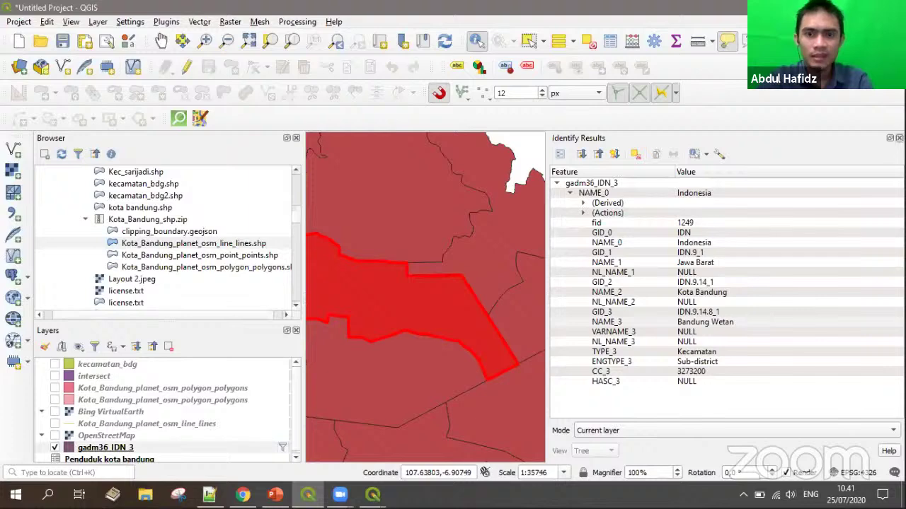
Close the identify results and clear the existing filter expression of the gadm36_IDN_3 layer in its Query Builder
{"action": "left_click", "coordinate": [899, 138]}
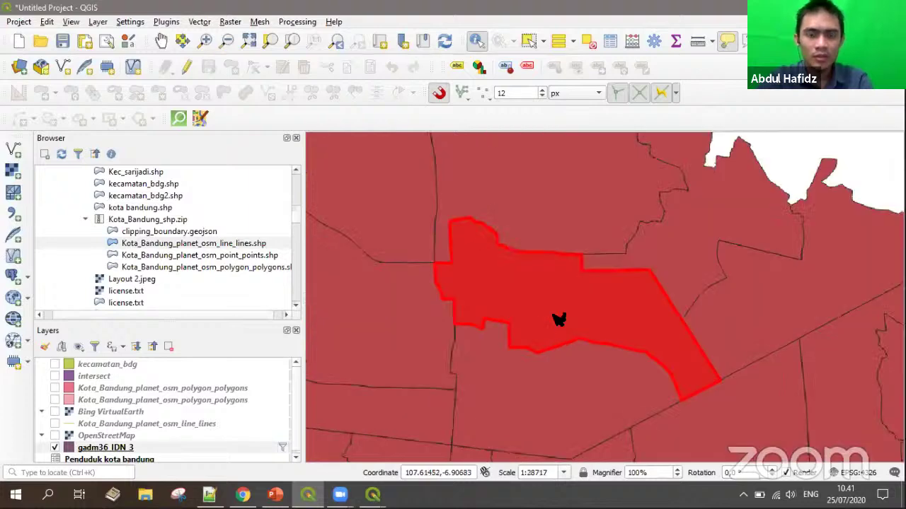
{"action": "left_click", "coordinate": [91, 450]}
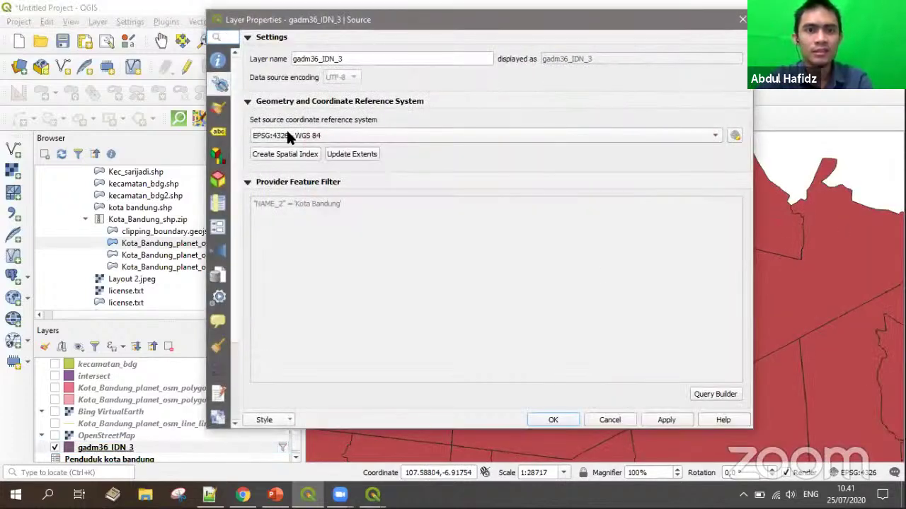
{"action": "left_click", "coordinate": [713, 393]}
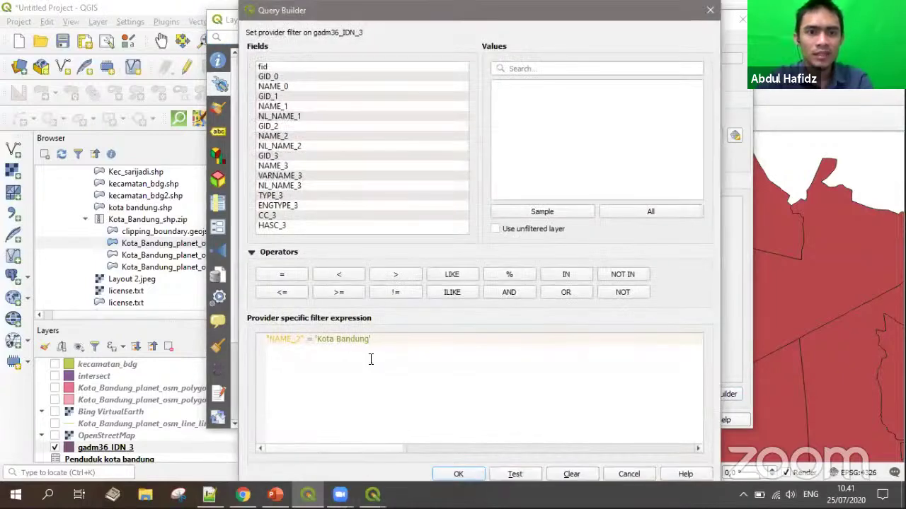
{"action": "left_click", "coordinate": [570, 473]}
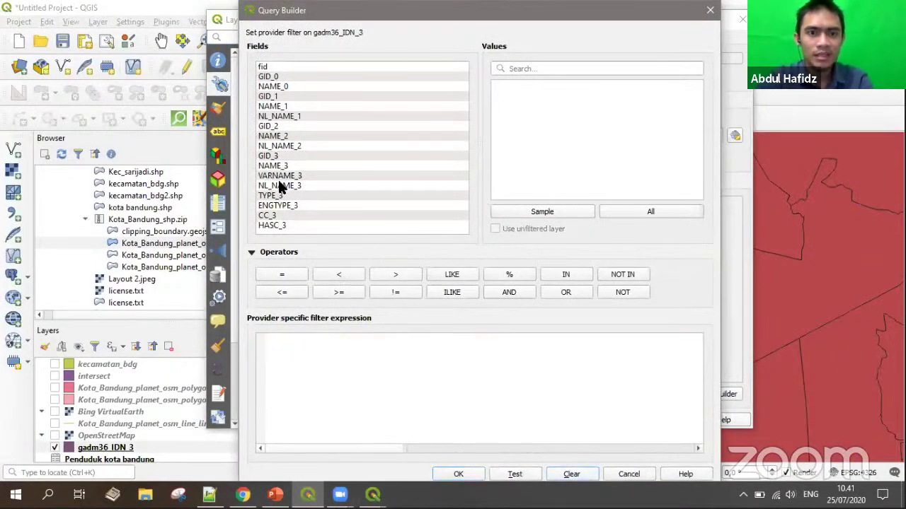
Filter the gadm36_IDN_3 layer with the expression "NAME_3" = 'Bandung Wetan' and apply the layer properties
{"action": "double_click", "coordinate": [276, 167]}
{"action": "left_click", "coordinate": [288, 276]}
{"action": "left_click", "coordinate": [690, 208]}
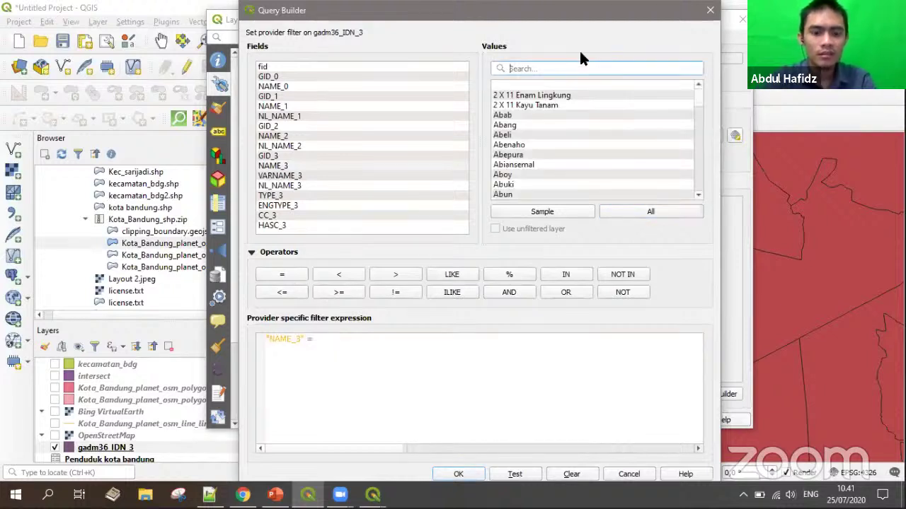
{"action": "type", "text": "bandung"}
{"action": "double_click", "coordinate": [522, 115]}
{"action": "left_click", "coordinate": [460, 473]}
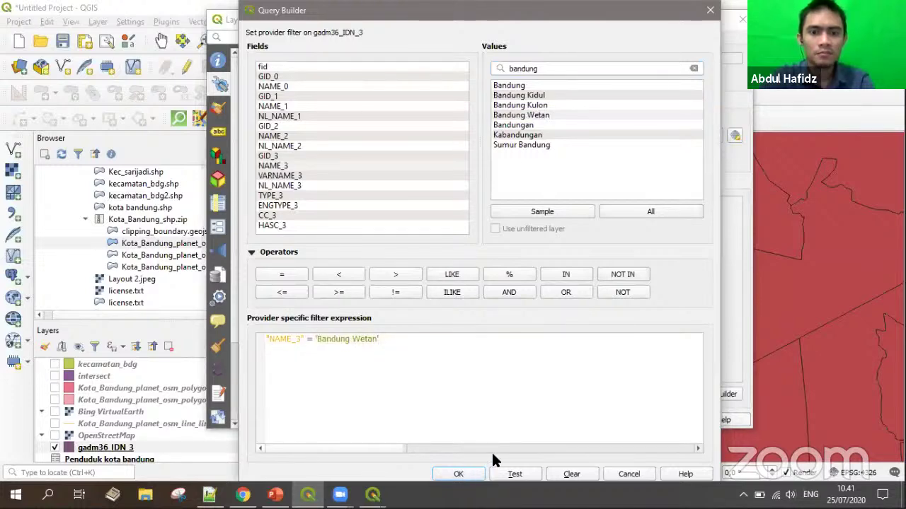
{"action": "left_click", "coordinate": [552, 420]}
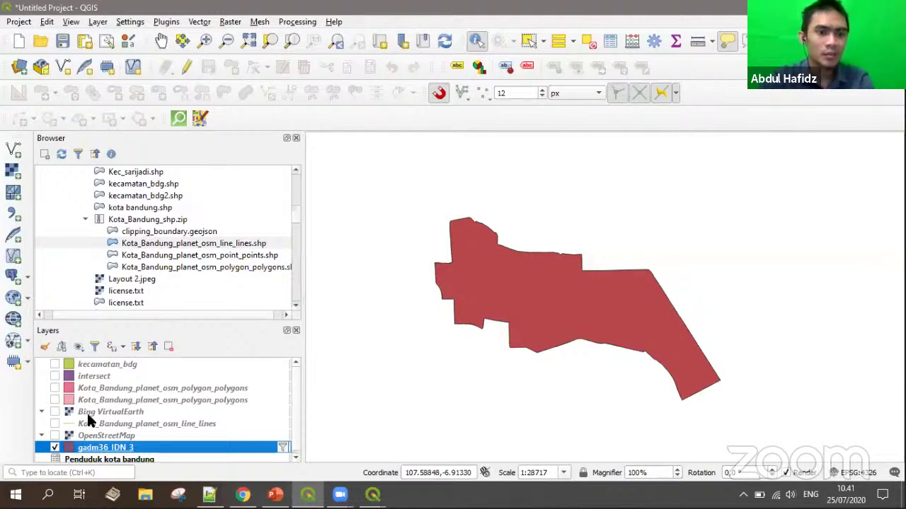
Style the Kota_Bandung_planet_osm_line_lines layer with the glowing red line preset, showing the layer briefly and leaving it hidden
{"action": "left_click", "coordinate": [51, 429]}
{"action": "left_click", "coordinate": [55, 424]}
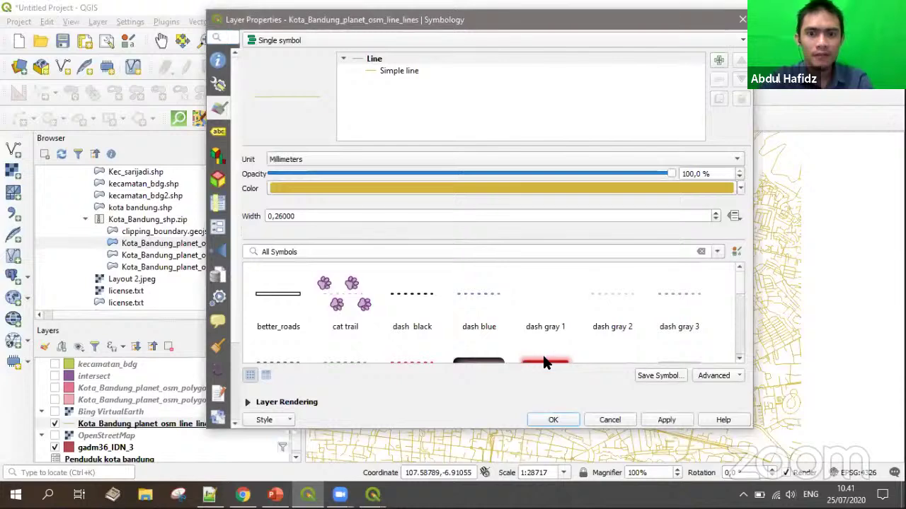
{"action": "left_click", "coordinate": [543, 361]}
{"action": "left_click", "coordinate": [553, 420]}
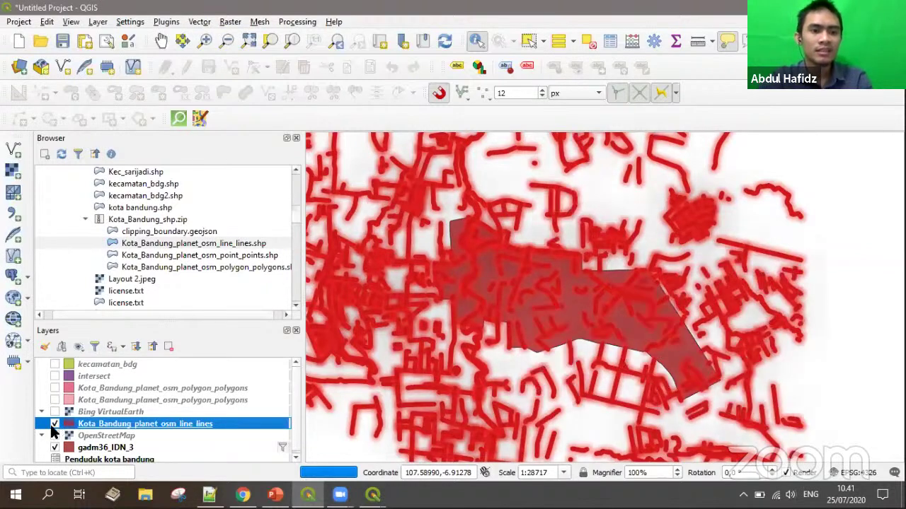
{"action": "left_click", "coordinate": [55, 423]}
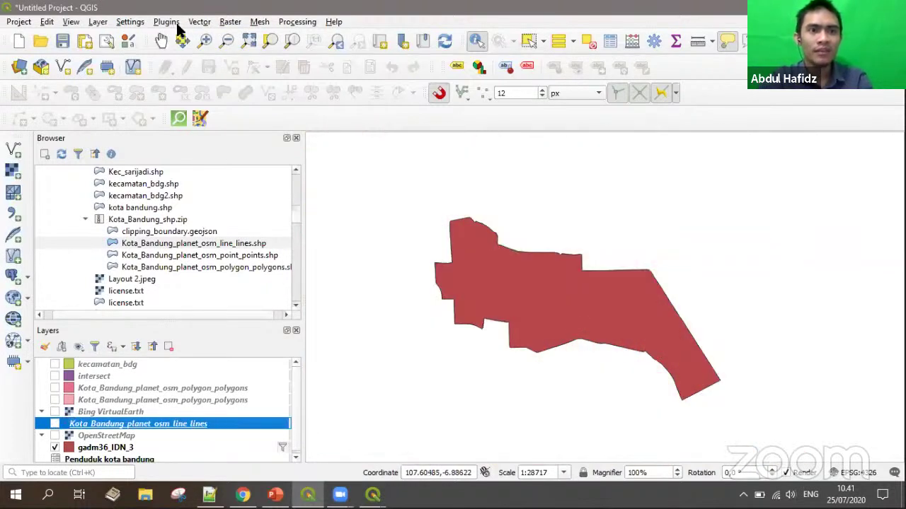
Open the Clip geoprocessing tool with Kota_Bandung_planet_osm_line_lines as the input layer
{"action": "left_click", "coordinate": [199, 24]}
{"action": "mouse_move", "coordinate": [256, 53]}
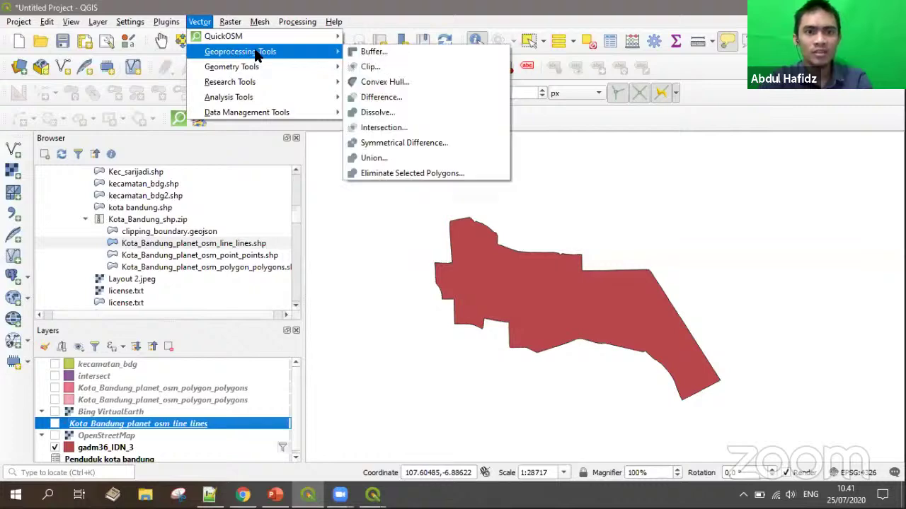
{"action": "left_click", "coordinate": [368, 67]}
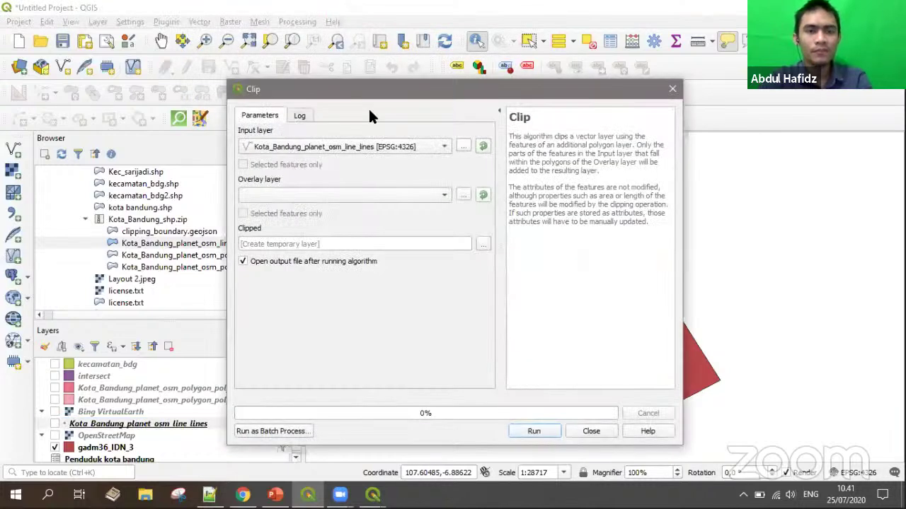
{"action": "left_click", "coordinate": [308, 147]}
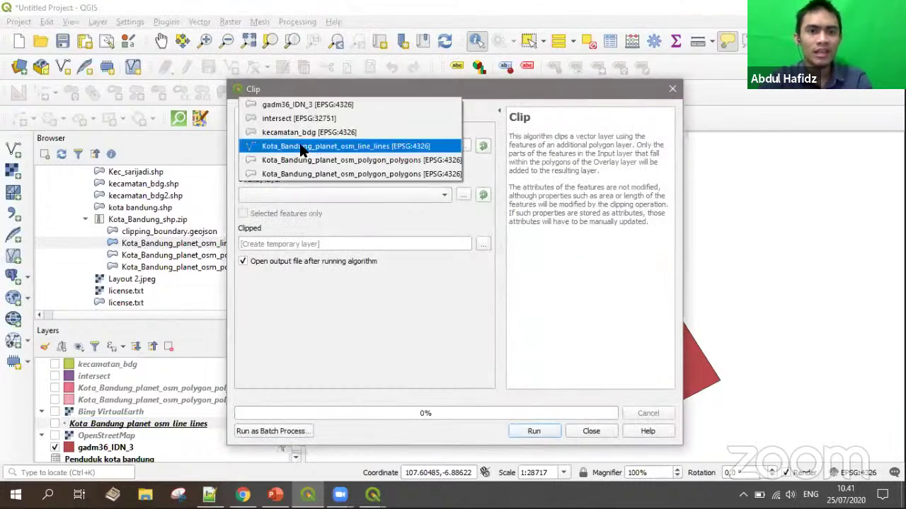
{"action": "left_click", "coordinate": [394, 146]}
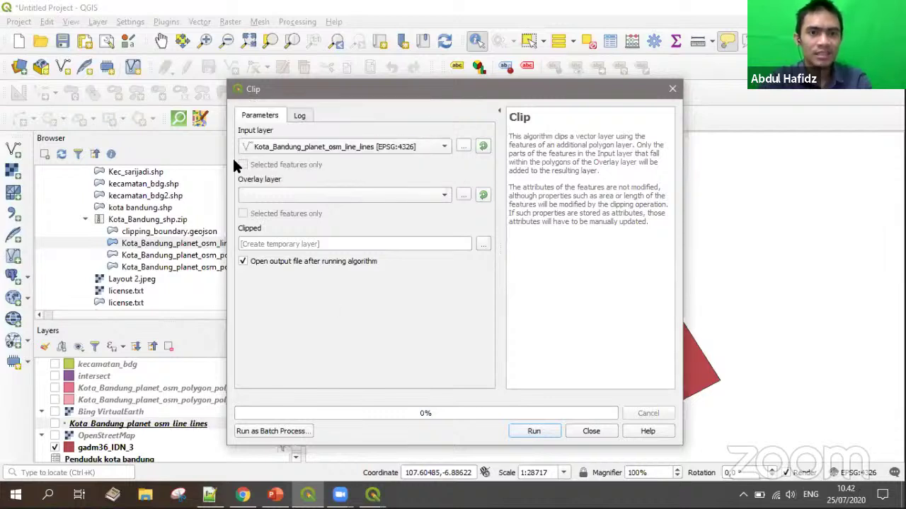
Set gadm36_IDN_3 as the clip's overlay layer, run it to a temporary layer and close the tool
{"action": "left_click", "coordinate": [296, 198]}
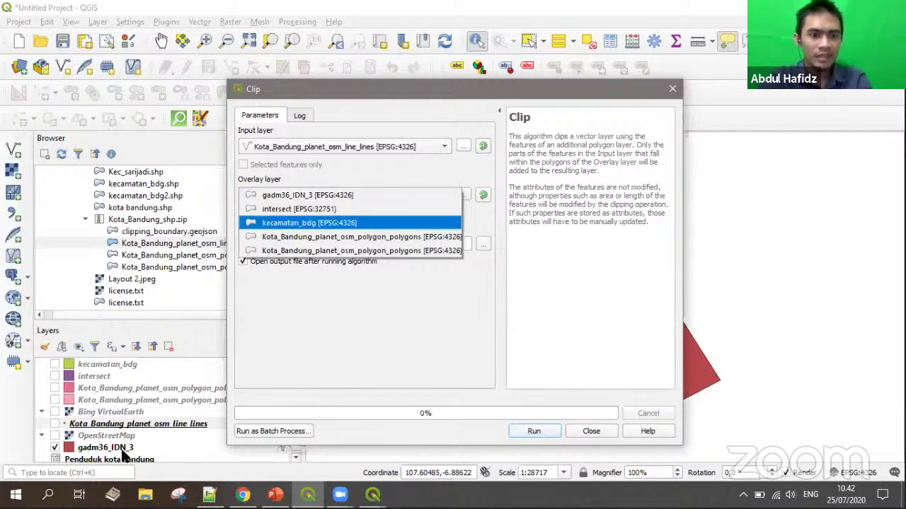
{"action": "left_click", "coordinate": [348, 195]}
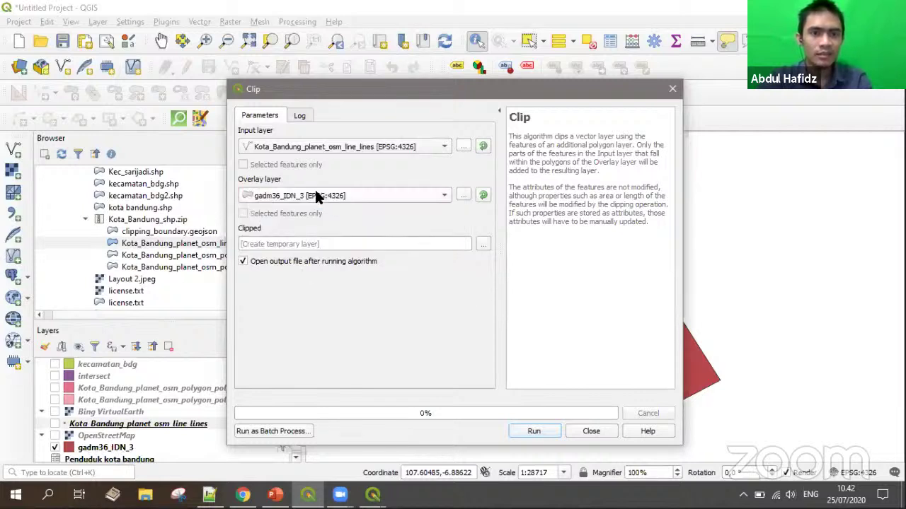
{"action": "left_click", "coordinate": [335, 244]}
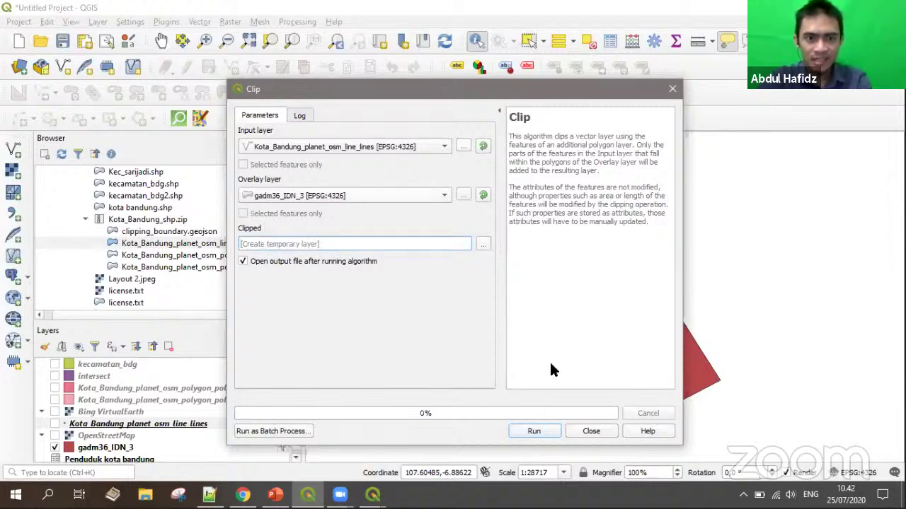
{"action": "left_click", "coordinate": [549, 428]}
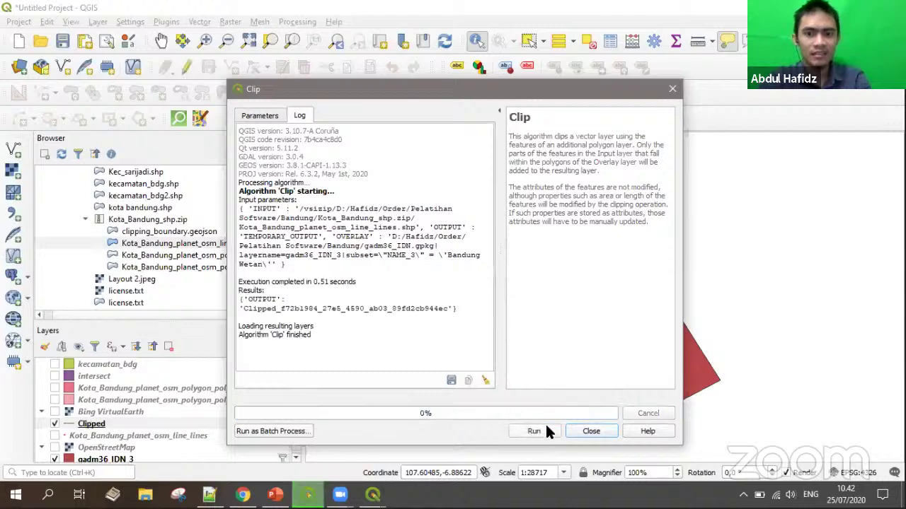
{"action": "left_click", "coordinate": [582, 431]}
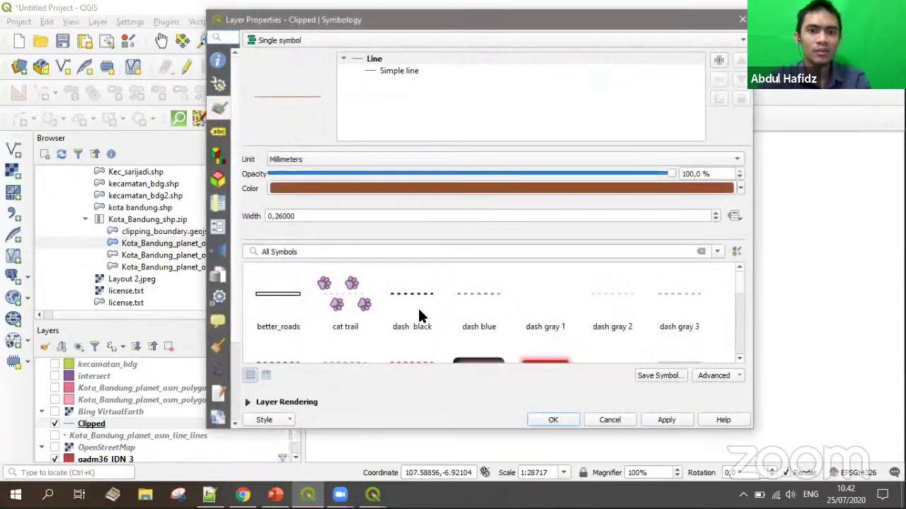
Apply the better_roads line symbol to the Clipped layer and enlarge the map area to inspect the roads
{"action": "left_click", "coordinate": [286, 297]}
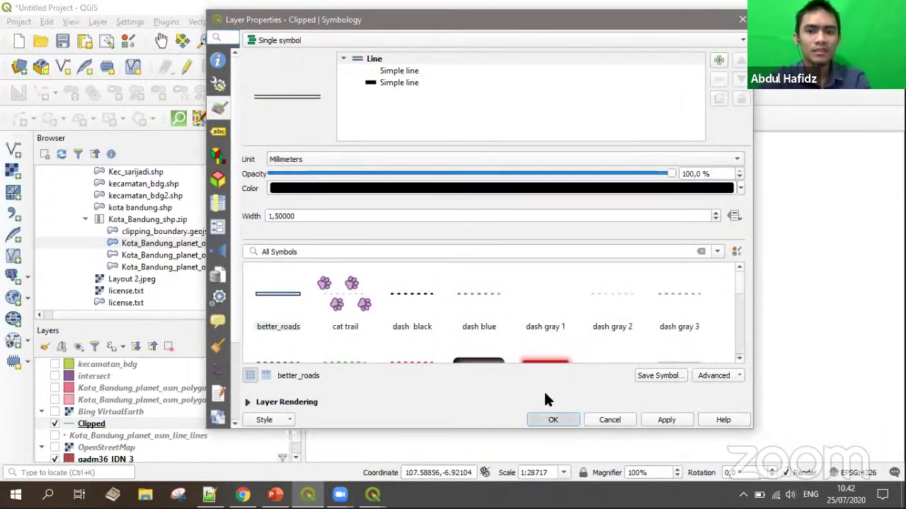
{"action": "left_click", "coordinate": [555, 421]}
{"action": "scroll", "coordinate": [572, 294], "scroll_direction": "up", "scroll_amount": 1}
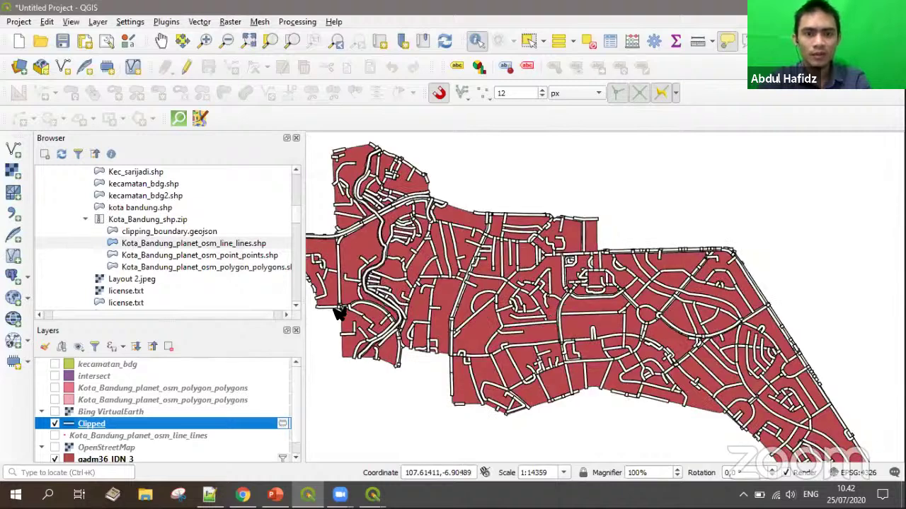
{"action": "left_click_drag", "start_coordinate": [302, 292], "coordinate": [223, 289]}
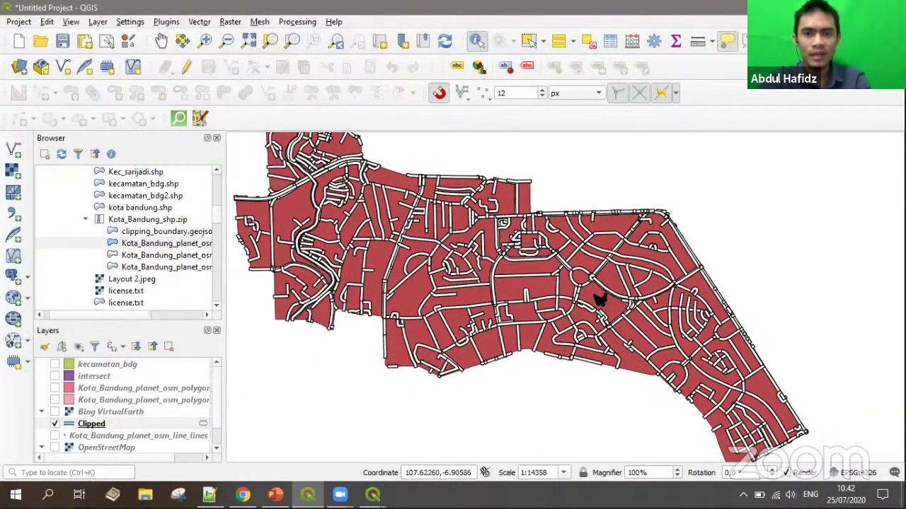
Restyle the Clipped layer with the topo road line symbol
{"action": "double_click", "coordinate": [65, 427]}
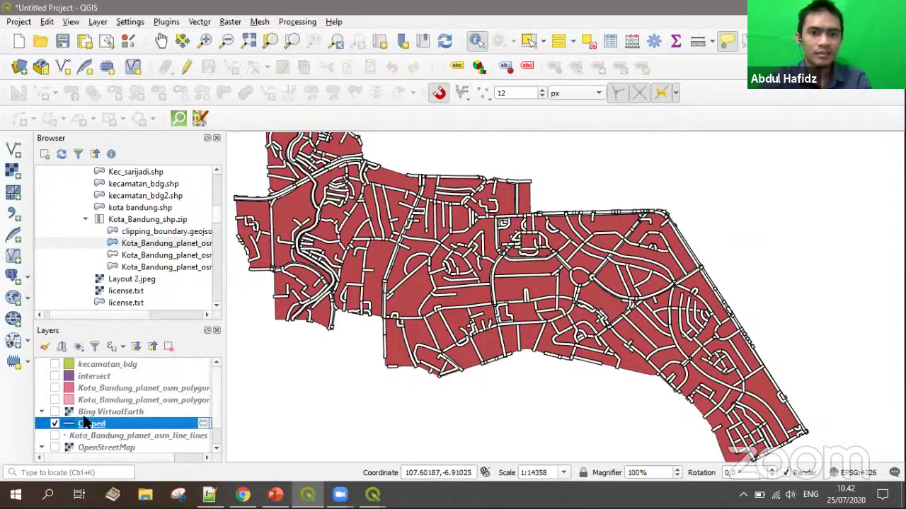
{"action": "scroll", "coordinate": [477, 304], "scroll_direction": "down", "scroll_amount": 5}
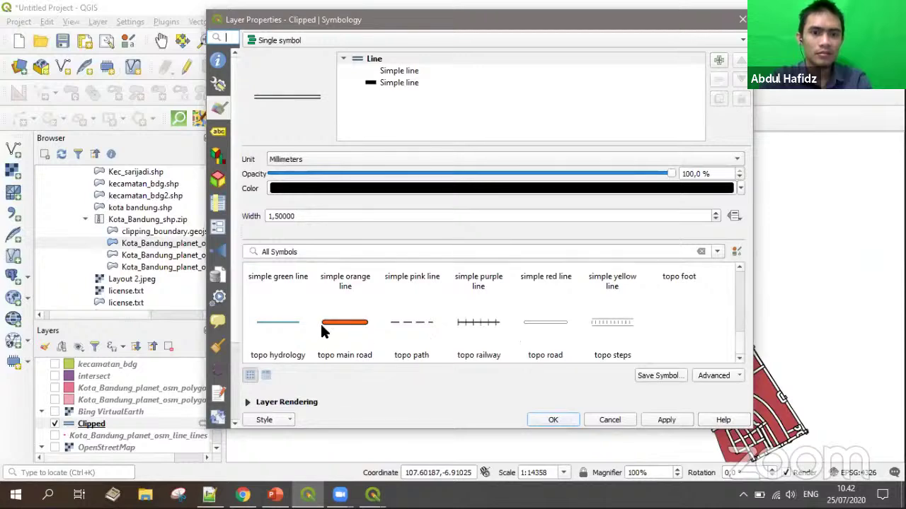
{"action": "left_click", "coordinate": [545, 333]}
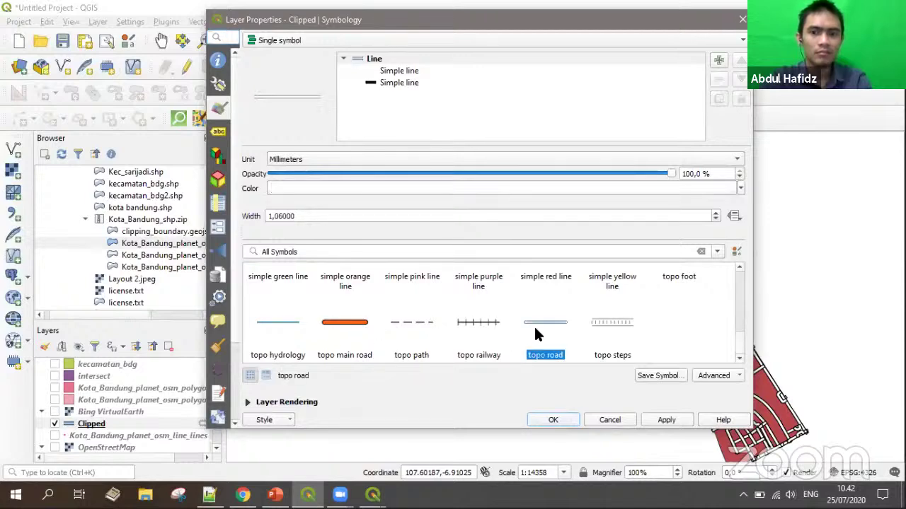
{"action": "left_click", "coordinate": [553, 419]}
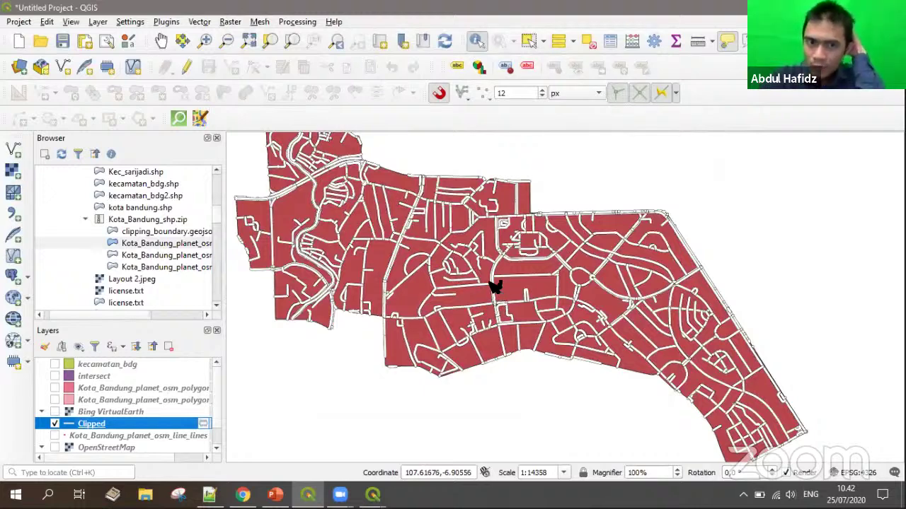
{"action": "left_click_drag", "start_coordinate": [490, 276], "coordinate": [511, 272]}
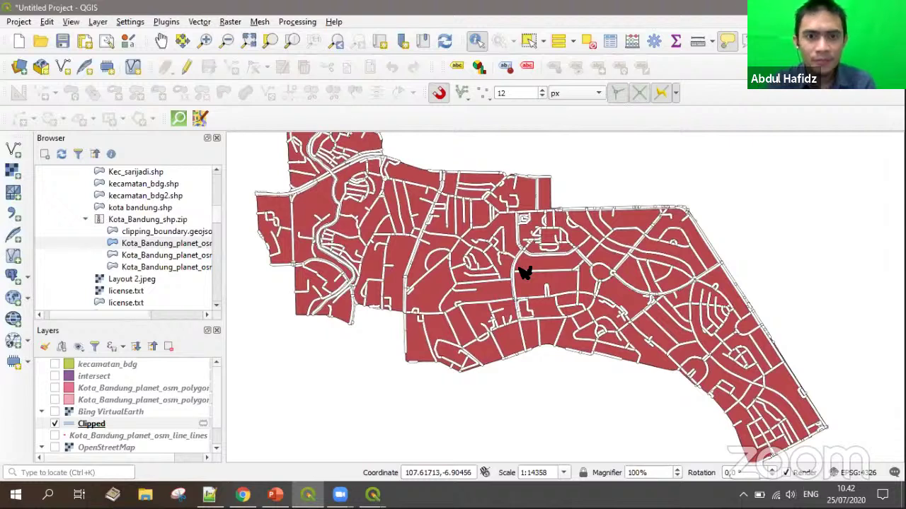
{"action": "mouse_move", "coordinate": [524, 273]}
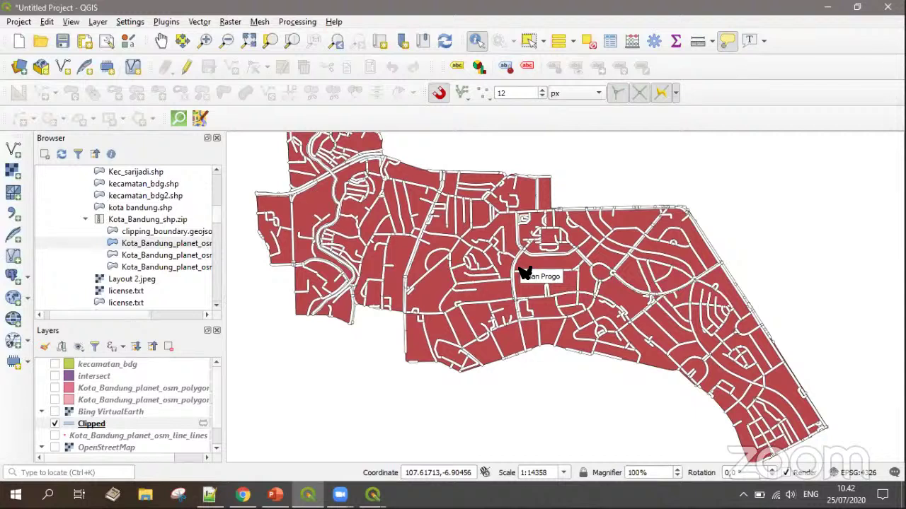
{"action": "left_click_drag", "start_coordinate": [467, 317], "coordinate": [455, 344]}
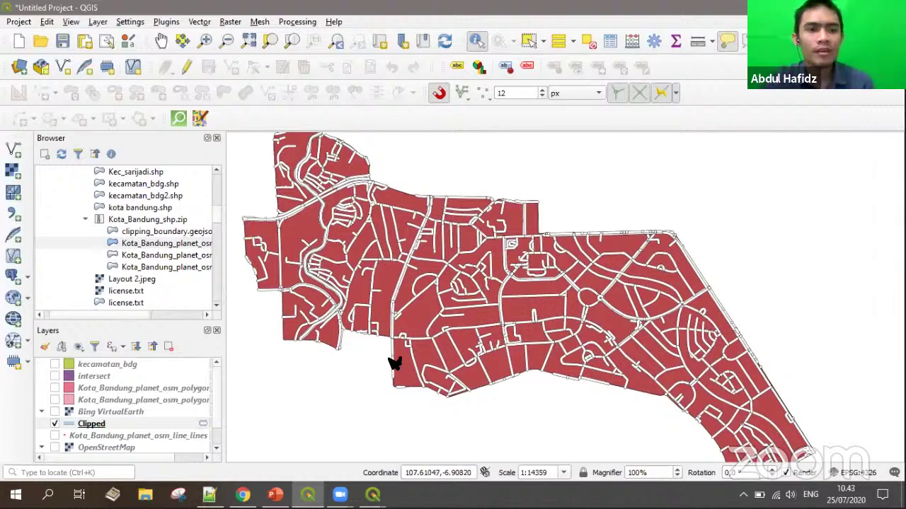
Open the attribute table of the Clipped layer
{"action": "left_click", "coordinate": [97, 425]}
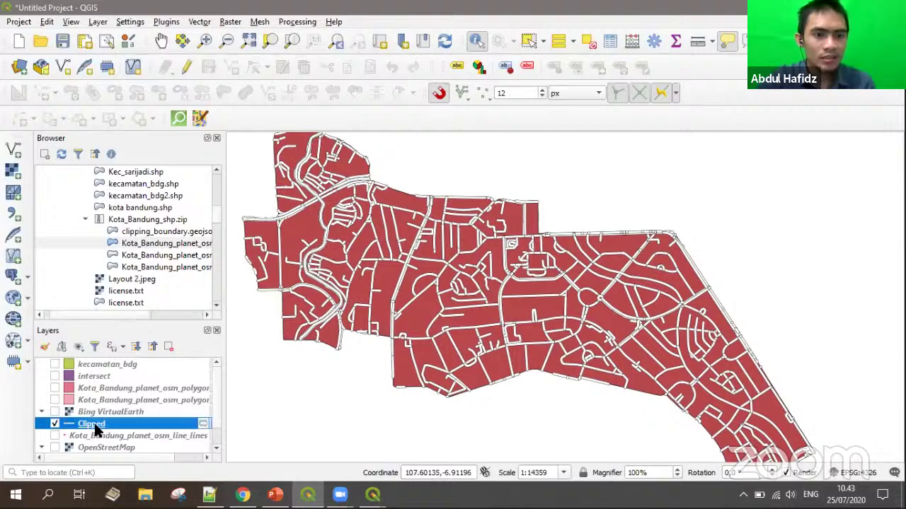
{"action": "right_click", "coordinate": [98, 425]}
{"action": "left_click", "coordinate": [148, 279]}
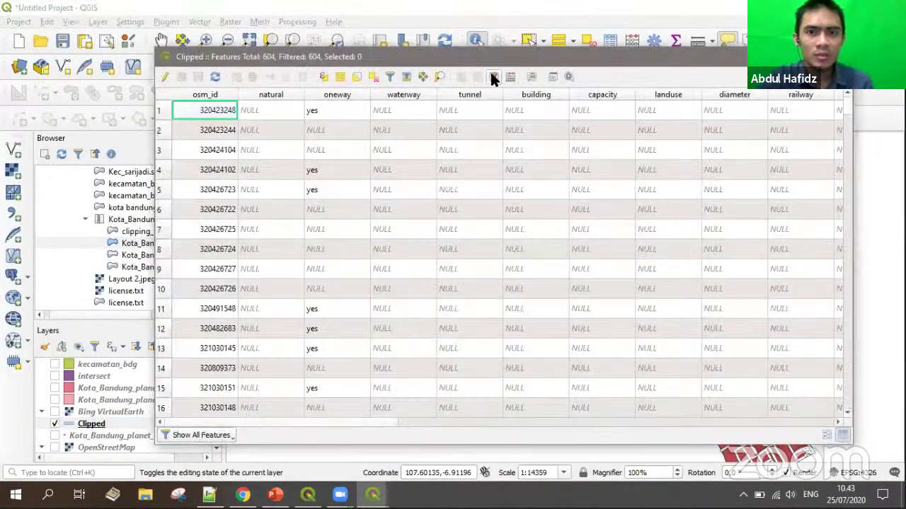
Organize the Clipped attribute table's columns so that only the natural column is shown
{"action": "left_click", "coordinate": [493, 78]}
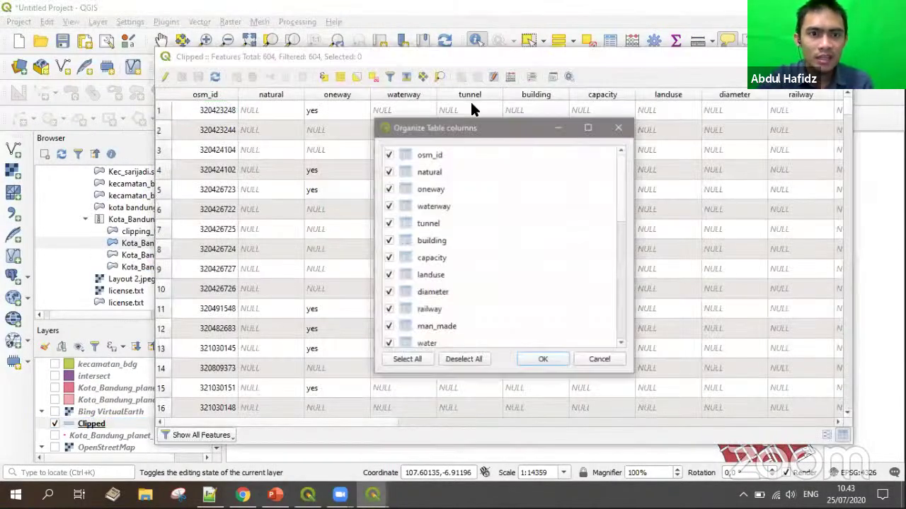
{"action": "left_click", "coordinate": [518, 174]}
{"action": "left_click", "coordinate": [463, 360]}
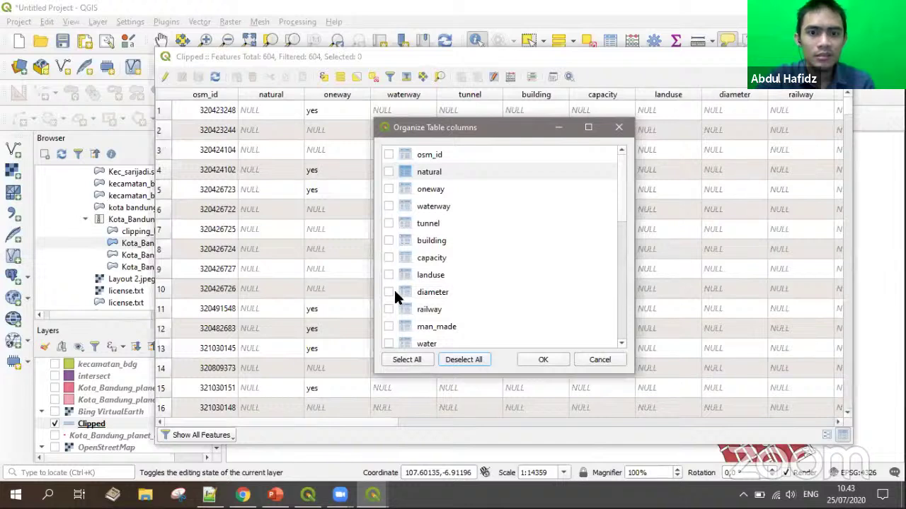
{"action": "scroll", "coordinate": [394, 288], "scroll_direction": "down", "scroll_amount": 7}
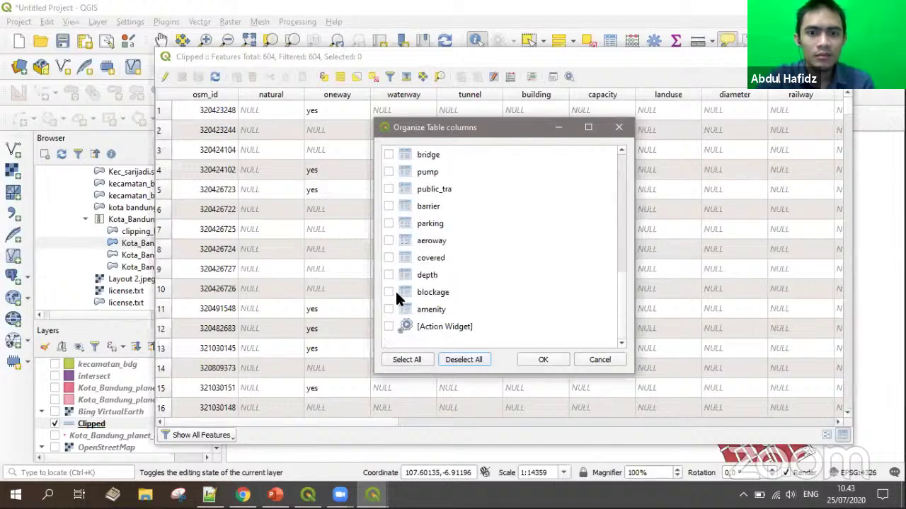
{"action": "scroll", "coordinate": [395, 289], "scroll_direction": "up", "scroll_amount": 7}
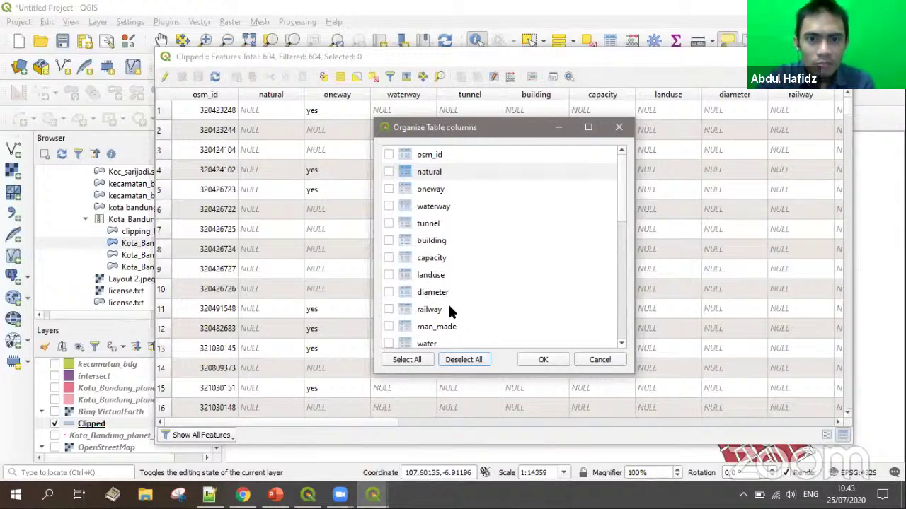
{"action": "scroll", "coordinate": [447, 309], "scroll_direction": "down", "scroll_amount": 3}
{"action": "scroll", "coordinate": [451, 268], "scroll_direction": "up", "scroll_amount": 3}
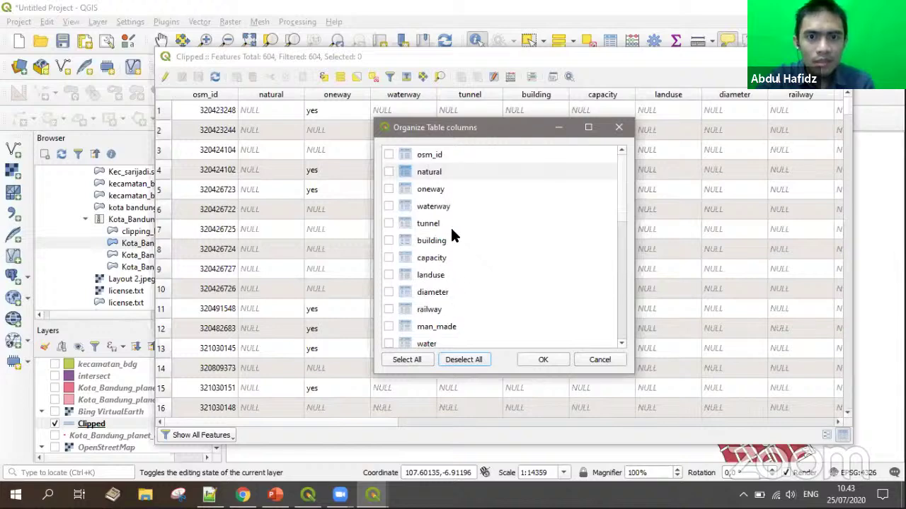
{"action": "left_click", "coordinate": [388, 172]}
{"action": "left_click", "coordinate": [540, 361]}
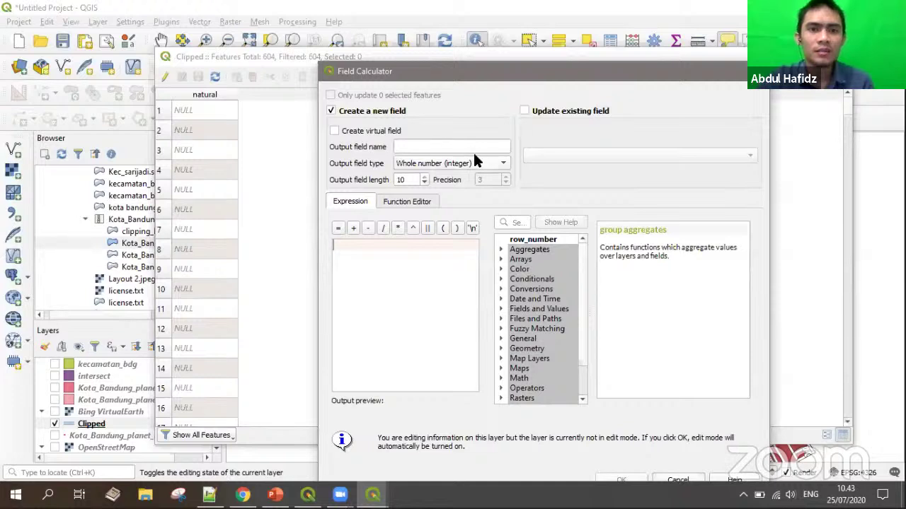
Create a whole number (integer) field named panjang in the Clipped layer, calculated with the expression $length
{"action": "left_click", "coordinate": [446, 147]}
{"action": "type", "text": "panjang"}
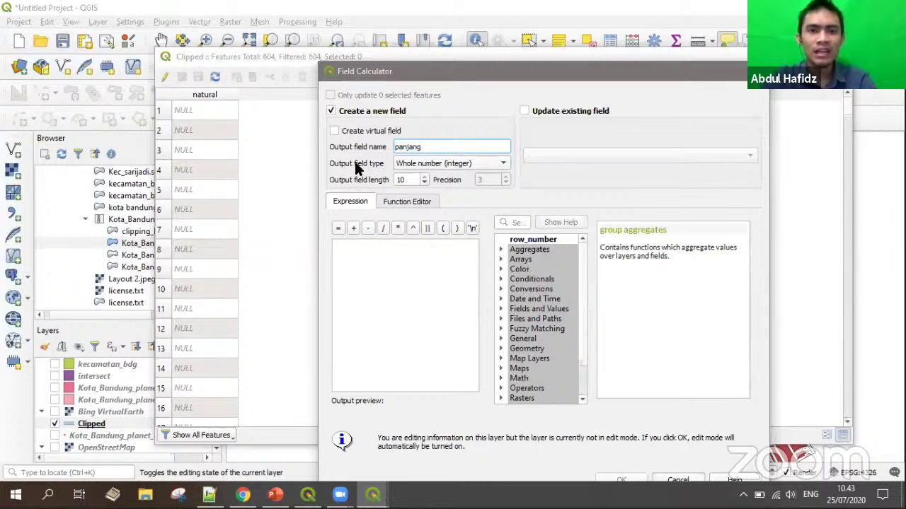
{"action": "left_click", "coordinate": [432, 163]}
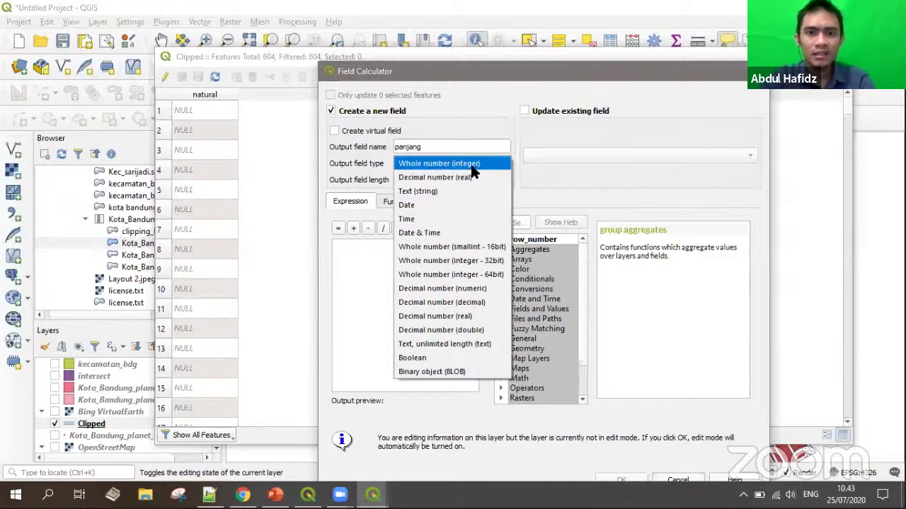
{"action": "left_click", "coordinate": [455, 163]}
{"action": "left_click", "coordinate": [456, 161]}
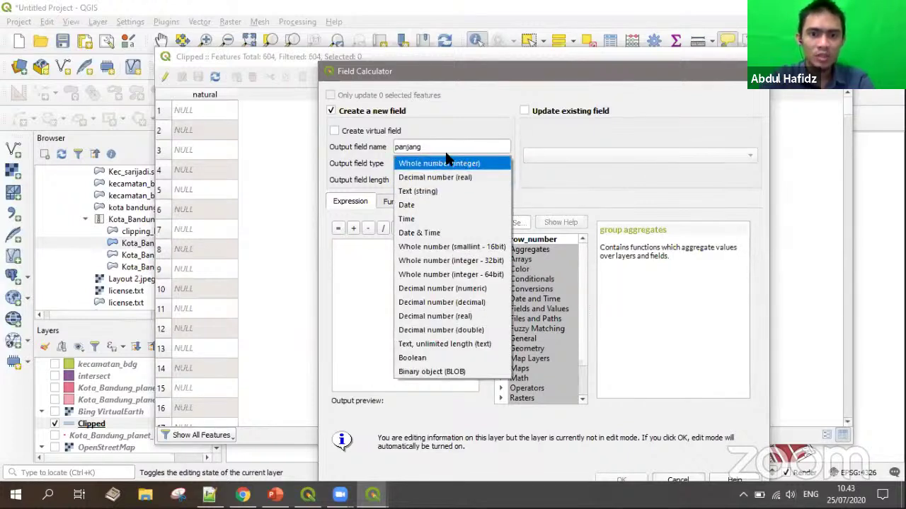
{"action": "left_click", "coordinate": [428, 164]}
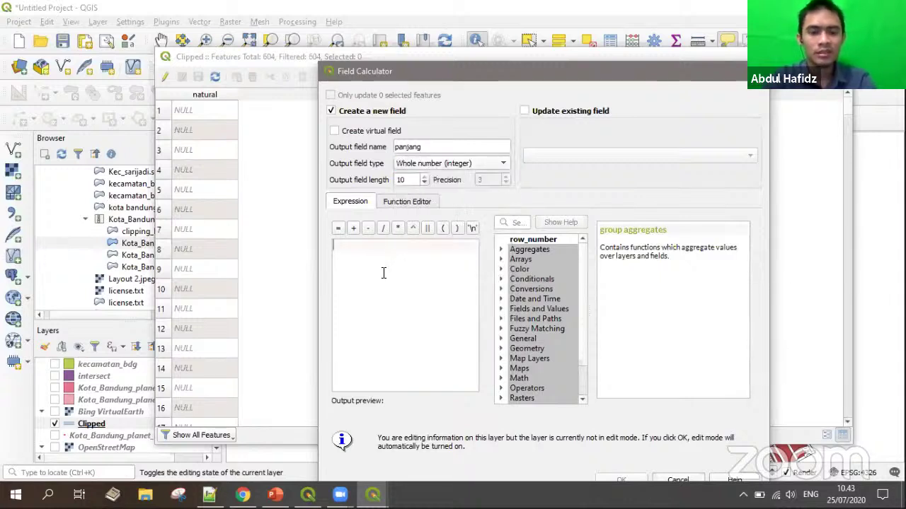
{"action": "type", "text": "$leng"}
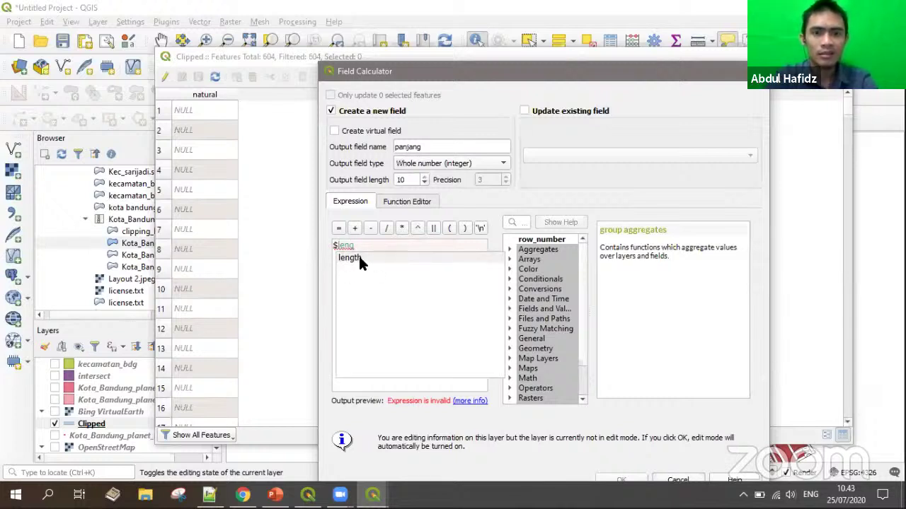
{"action": "double_click", "coordinate": [359, 256]}
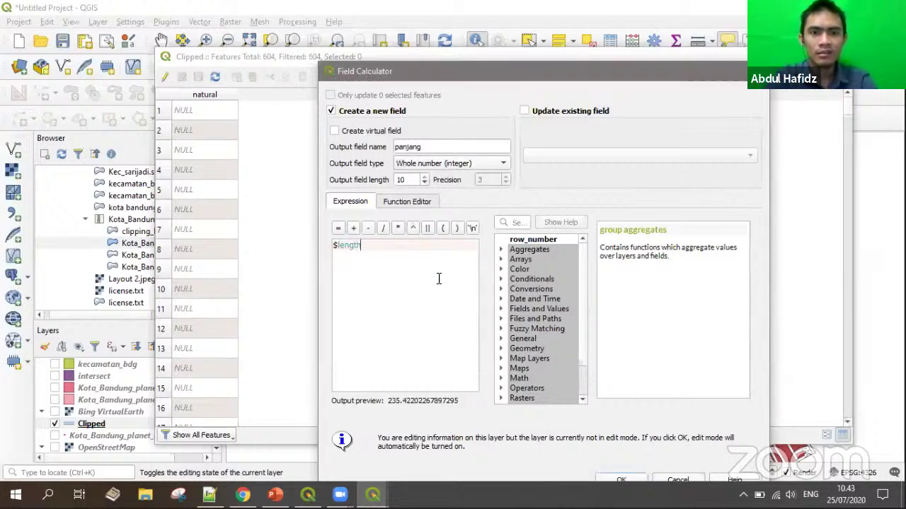
{"action": "left_click", "coordinate": [627, 479]}
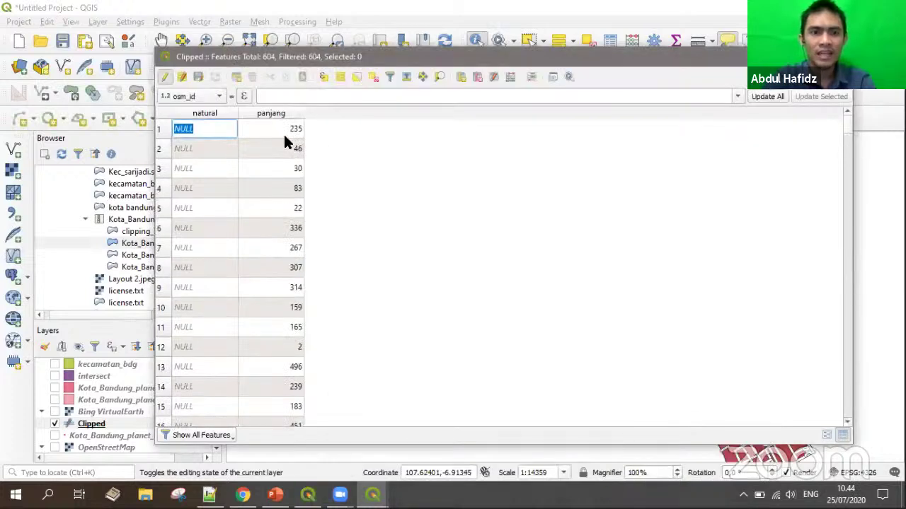
{"action": "left_click", "coordinate": [284, 131]}
{"action": "left_click", "coordinate": [284, 245]}
{"action": "key", "text": "Escape"}
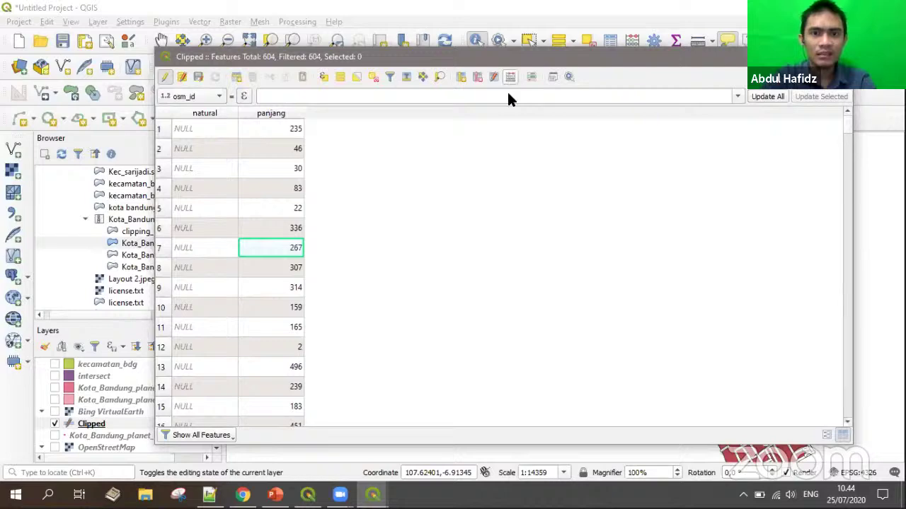
Create a decimal number (real) field named panjnag2 from $length and compare its first value with the panjang field
{"action": "key", "text": "ctrl+i"}
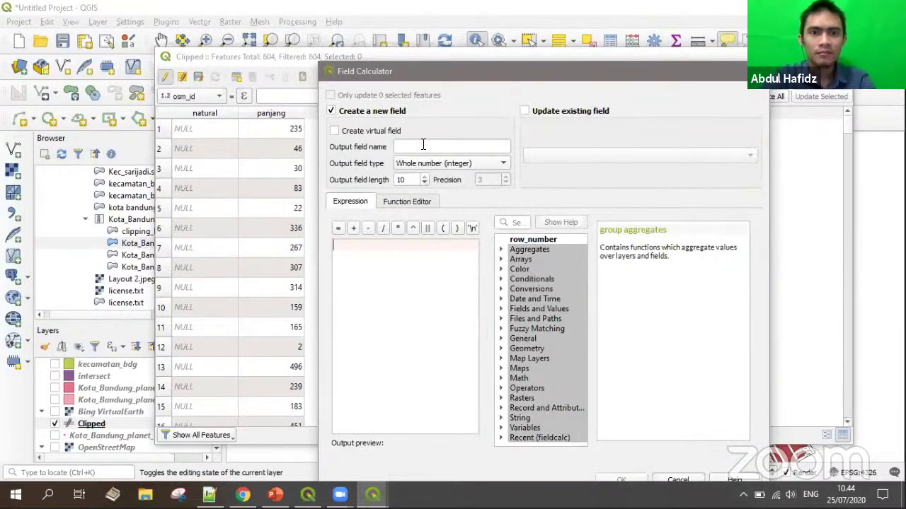
{"action": "type", "text": "pa"}
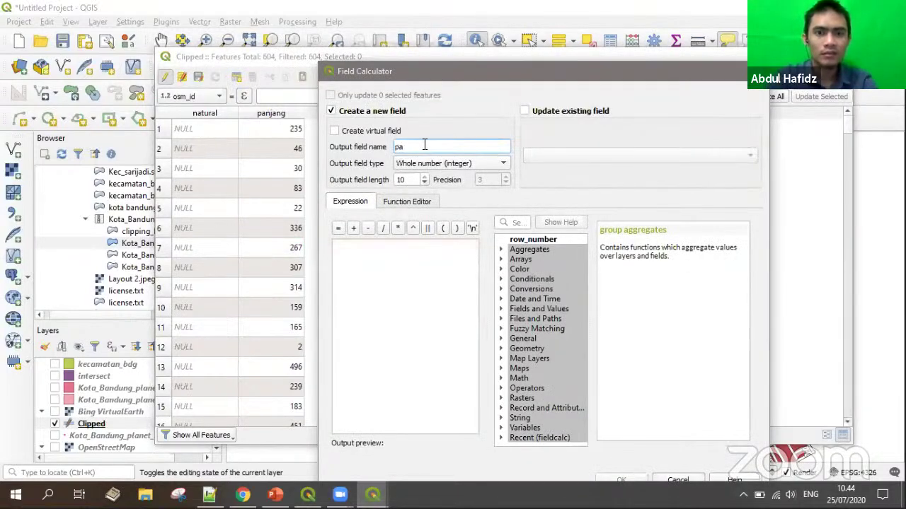
{"action": "type", "text": "njnag2"}
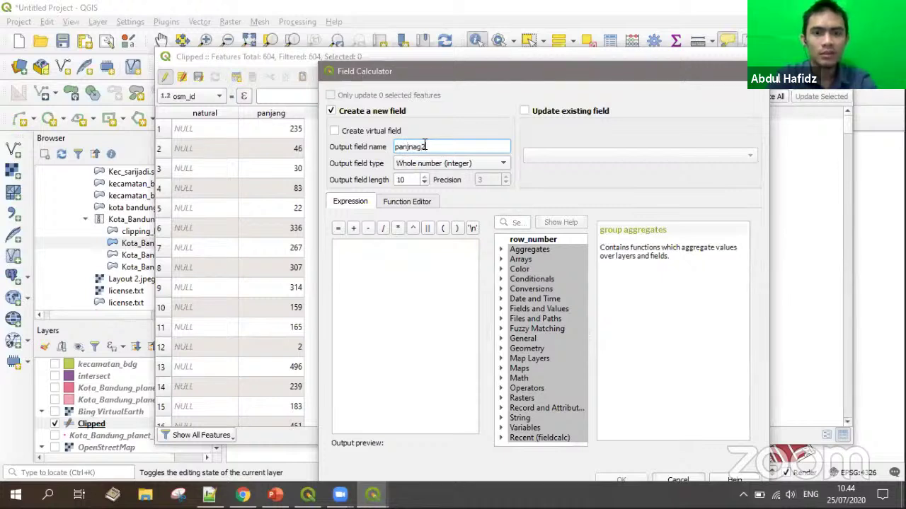
{"action": "left_click", "coordinate": [439, 162]}
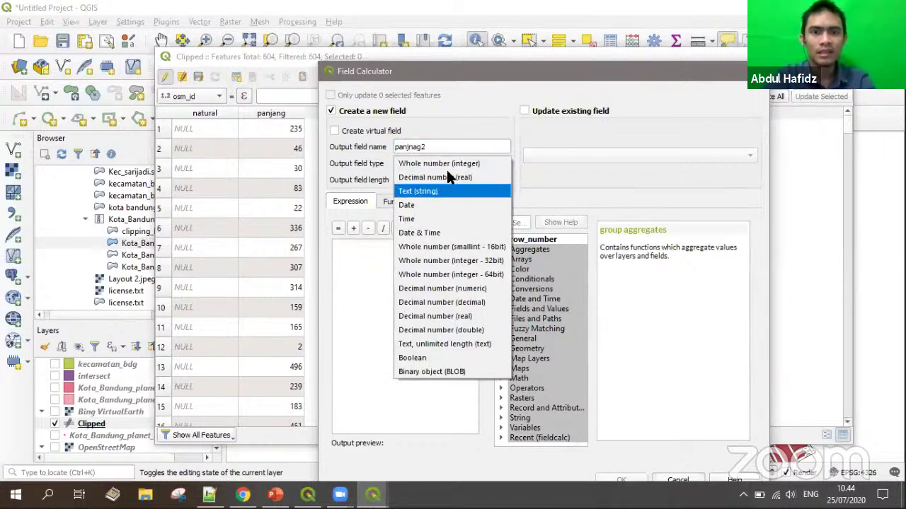
{"action": "left_click", "coordinate": [457, 177]}
{"action": "left_click", "coordinate": [431, 259]}
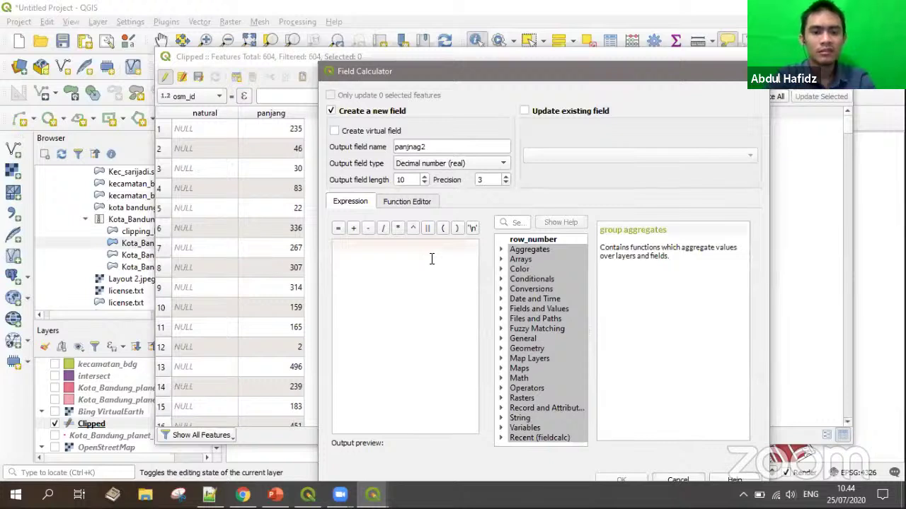
{"action": "type", "text": "$leng"}
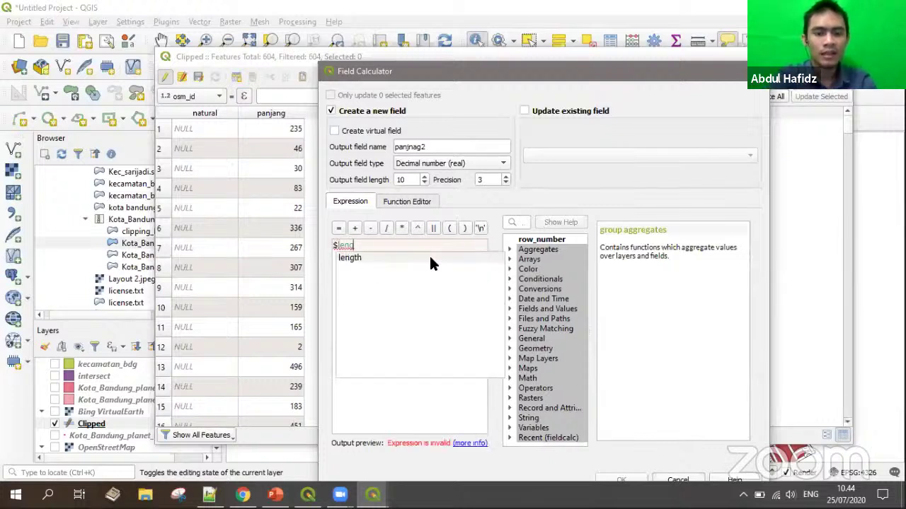
{"action": "left_click", "coordinate": [353, 258]}
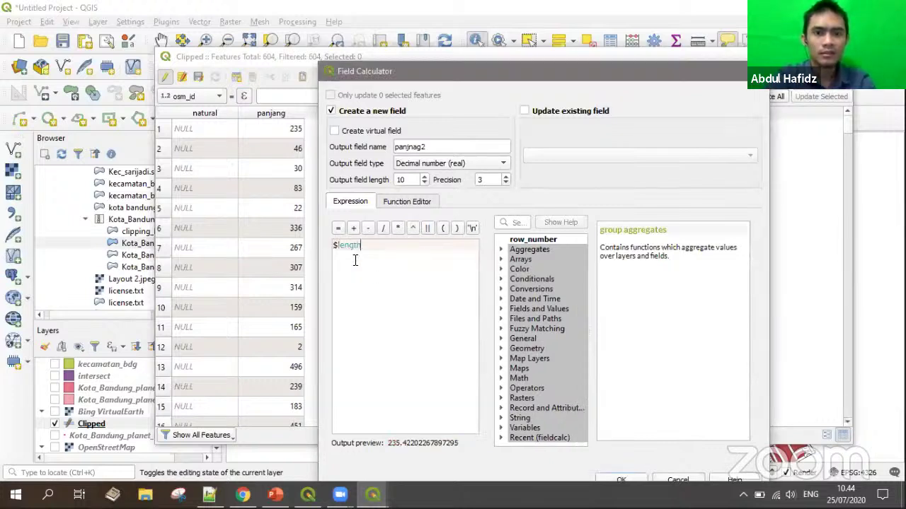
{"action": "left_click", "coordinate": [616, 480]}
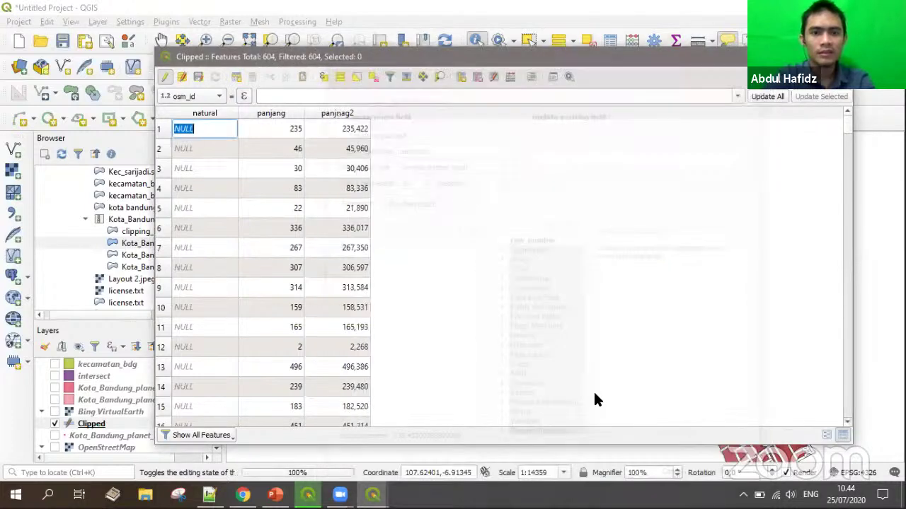
{"action": "left_click", "coordinate": [361, 130]}
{"action": "left_click", "coordinate": [264, 131]}
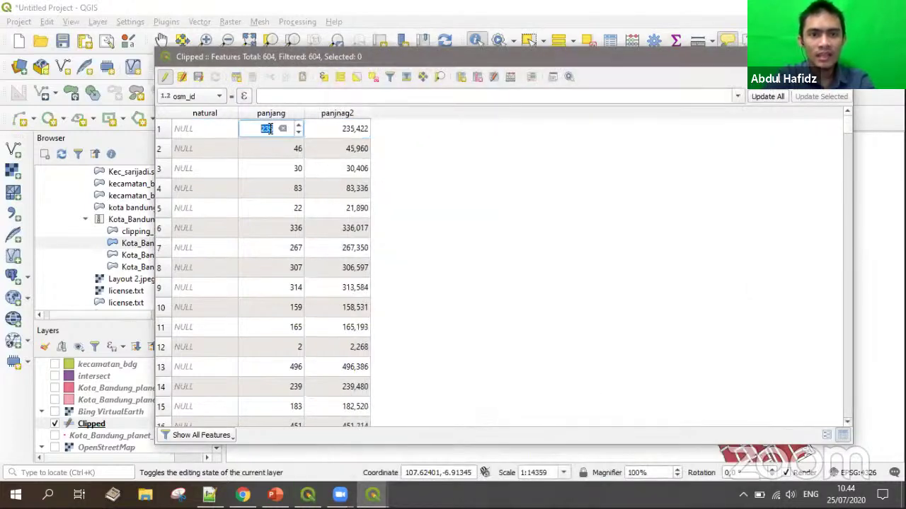
{"action": "left_click", "coordinate": [495, 169]}
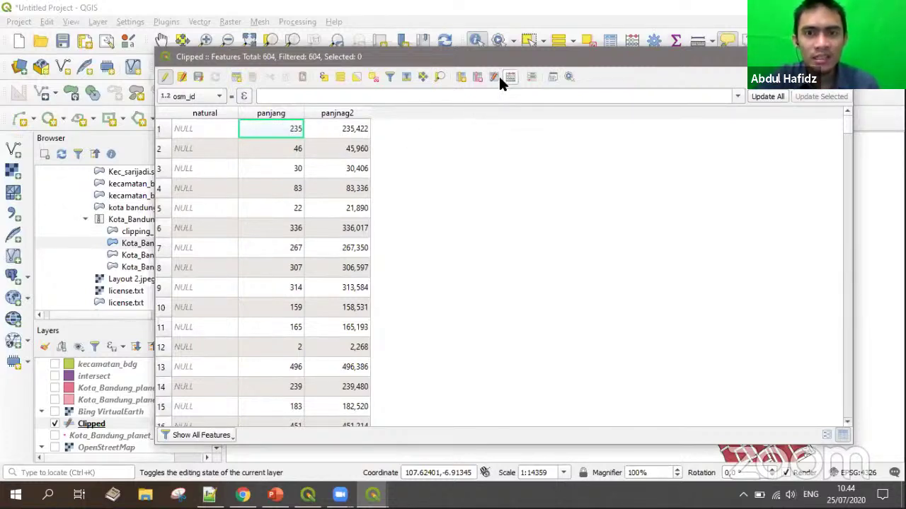
Calculate another whole number (integer) field named panjng3 for the Clipped layer using the expression $length
{"action": "key", "text": "ctrl+i"}
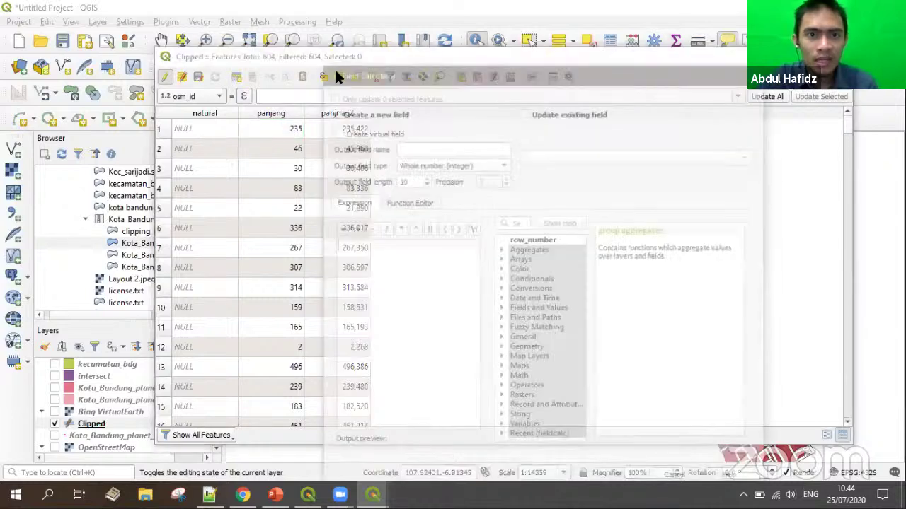
{"action": "left_click", "coordinate": [529, 170]}
{"action": "left_click", "coordinate": [525, 170]}
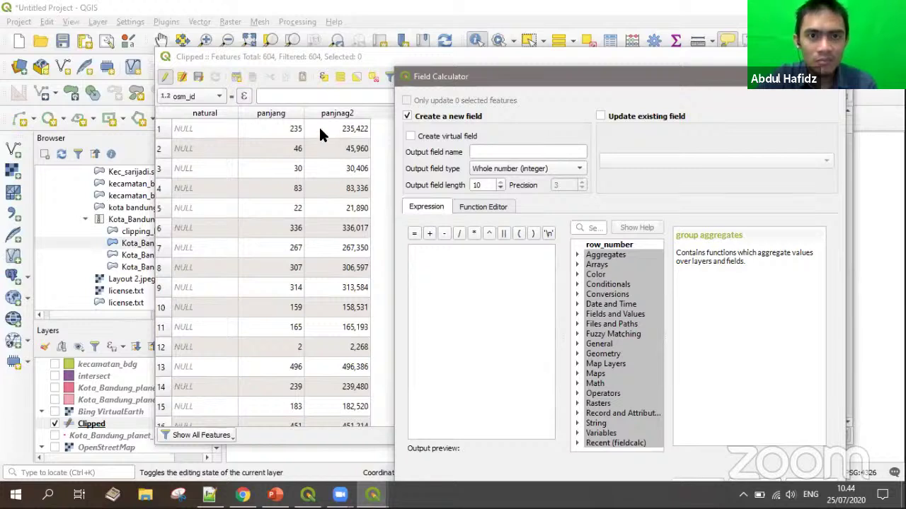
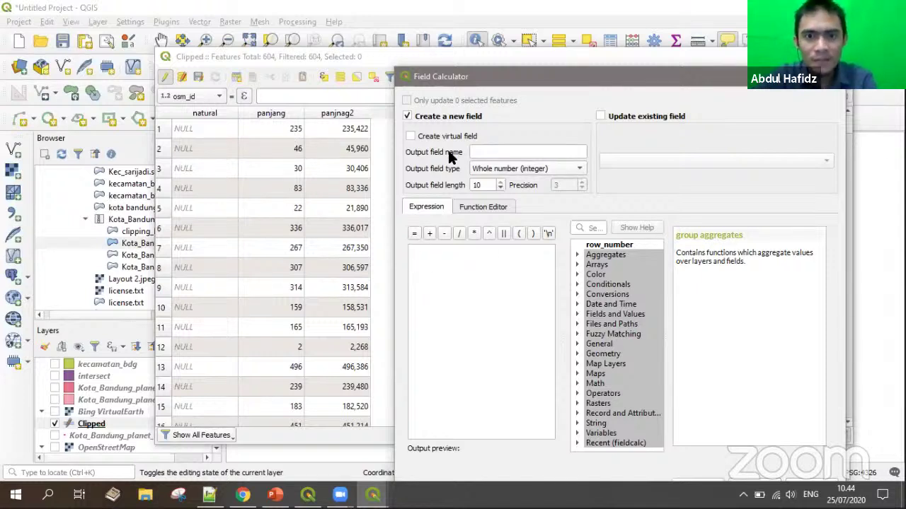
{"action": "left_click", "coordinate": [470, 152]}
{"action": "type", "text": "panj"}
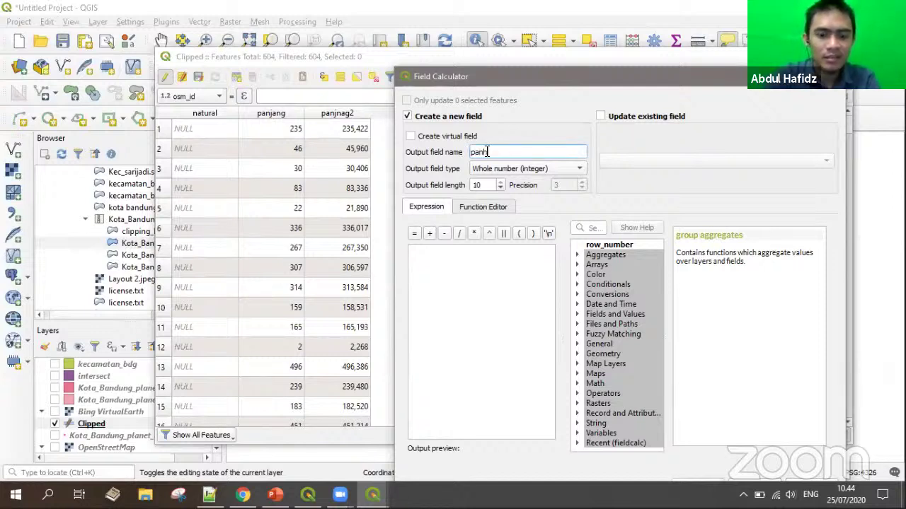
{"action": "key", "text": "BackSpace"}
{"action": "type", "text": "jang3"}
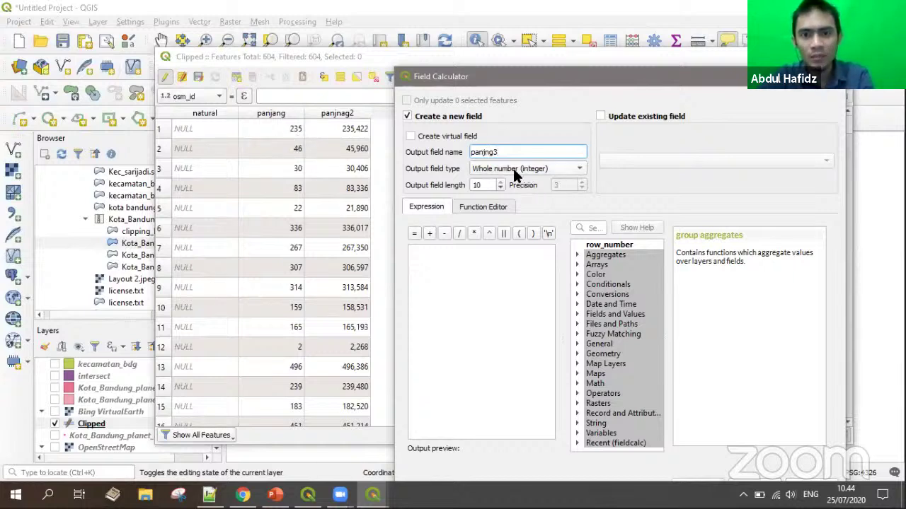
{"action": "left_click", "coordinate": [487, 273]}
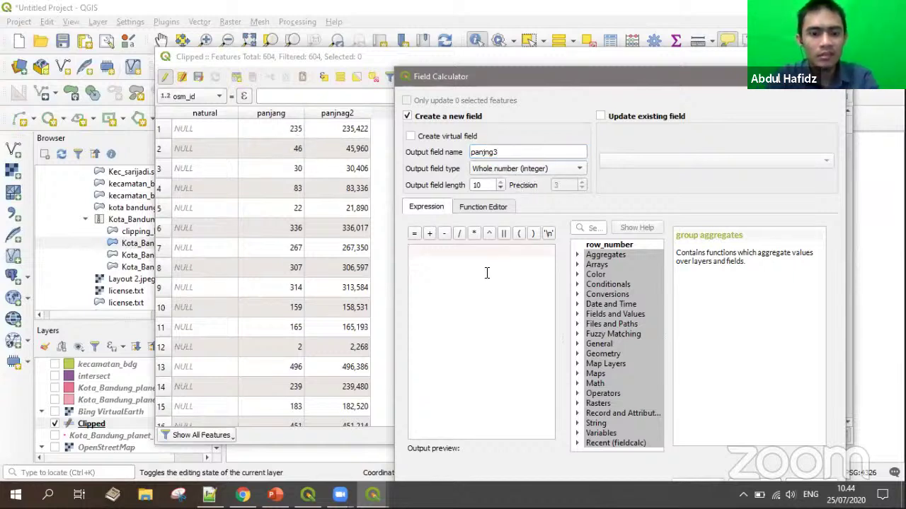
{"action": "type", "text": "$leng"}
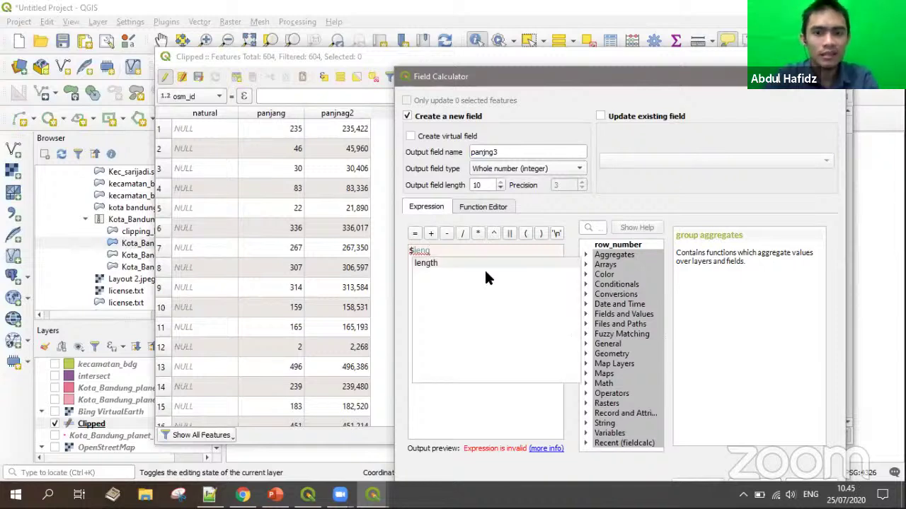
{"action": "double_click", "coordinate": [427, 263]}
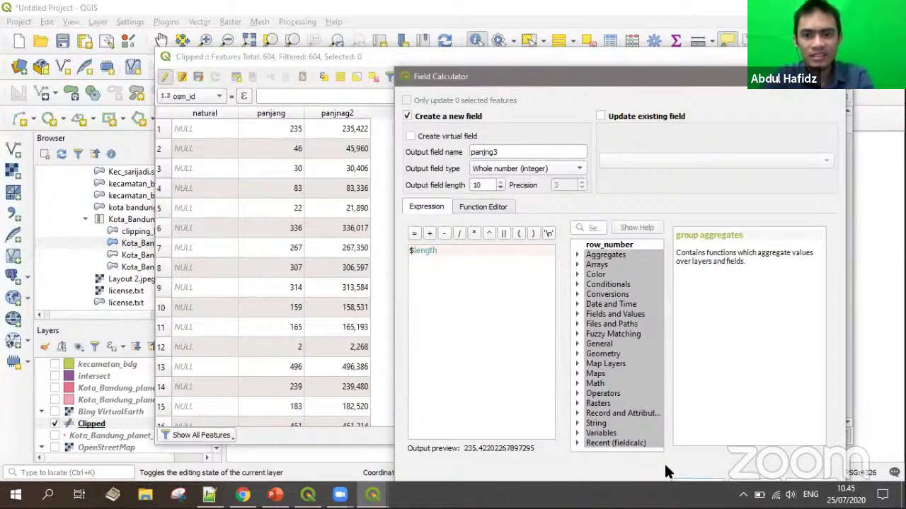
{"action": "left_click", "coordinate": [702, 481]}
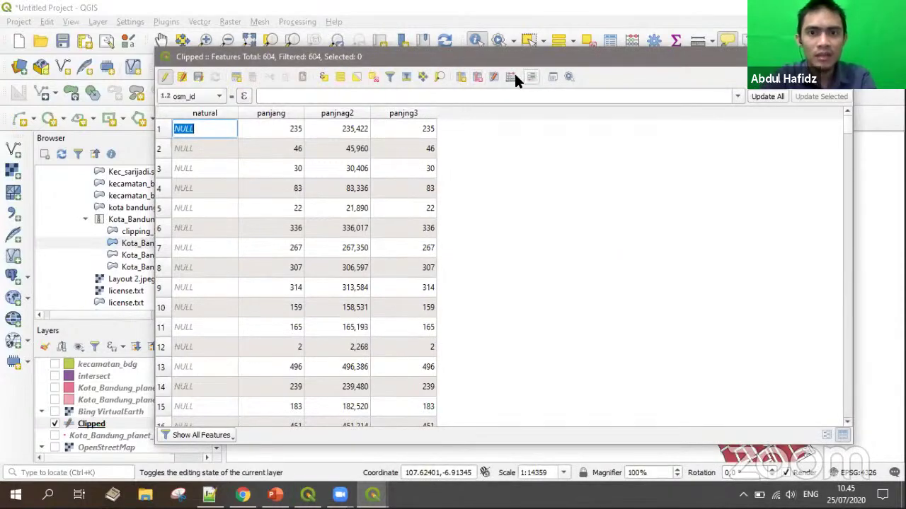
Update the existing panjng3 field of the Clipped layer with the expression $length / 1000 in the field calculator
{"action": "key", "text": "ctrl+i"}
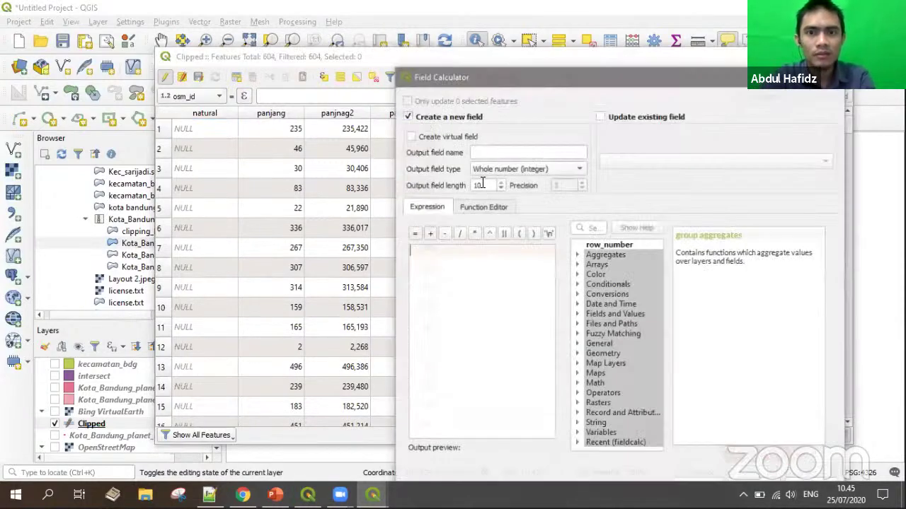
{"action": "left_click", "coordinate": [625, 120]}
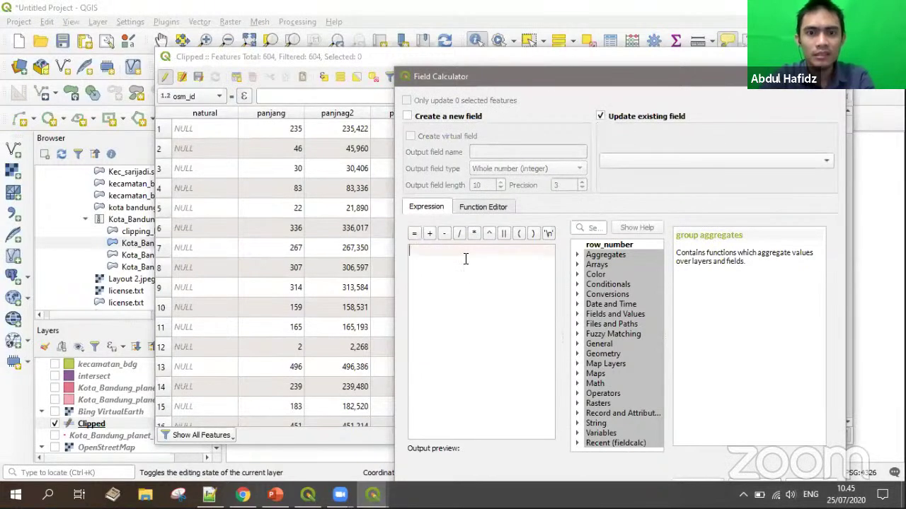
{"action": "left_click", "coordinate": [620, 160]}
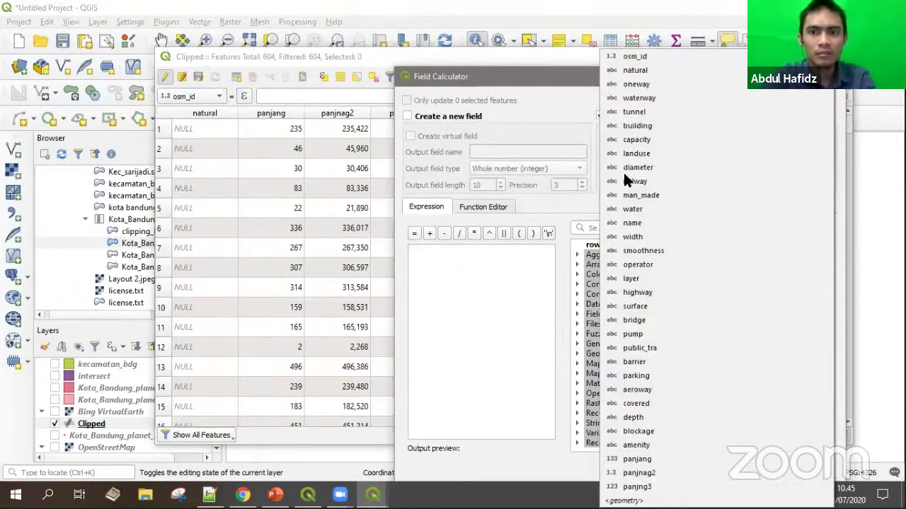
{"action": "left_click", "coordinate": [637, 487]}
{"action": "left_click", "coordinate": [484, 275]}
{"action": "type", "text": "$leng"}
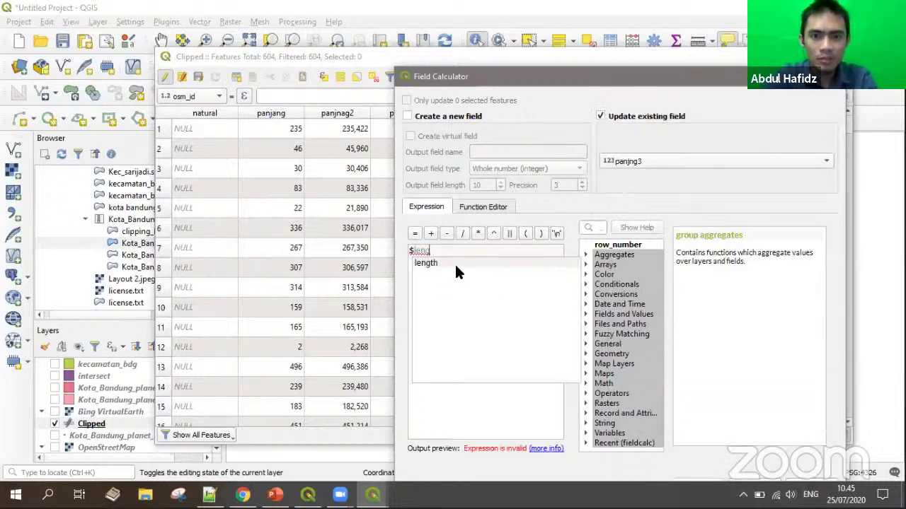
{"action": "double_click", "coordinate": [454, 263]}
{"action": "left_click", "coordinate": [461, 234]}
{"action": "type", "text": "1000"}
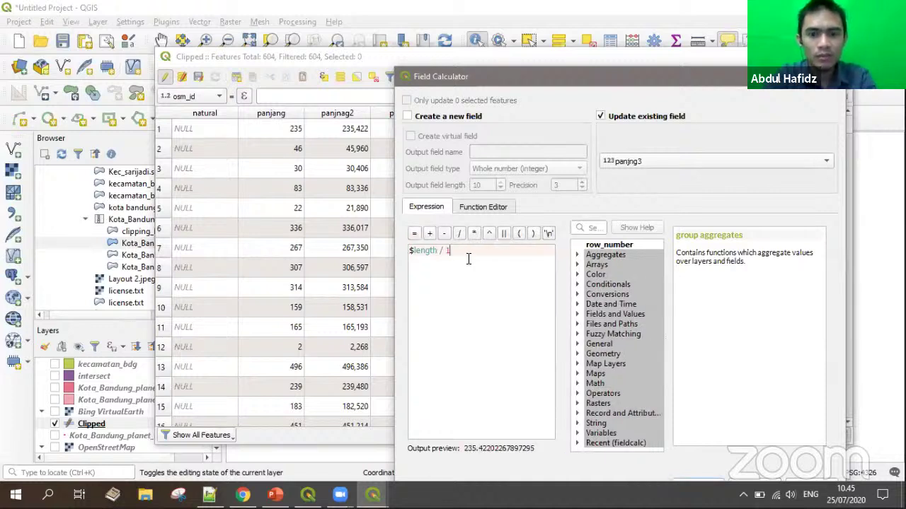
{"action": "left_click", "coordinate": [690, 483]}
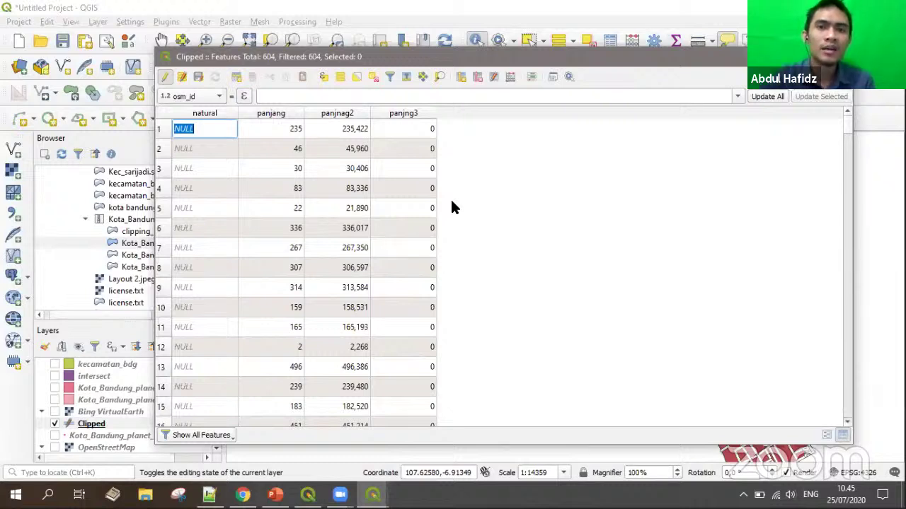
View the field calculator's new-field settings, and close both it and the Clipped attribute table
{"action": "left_click", "coordinate": [511, 77]}
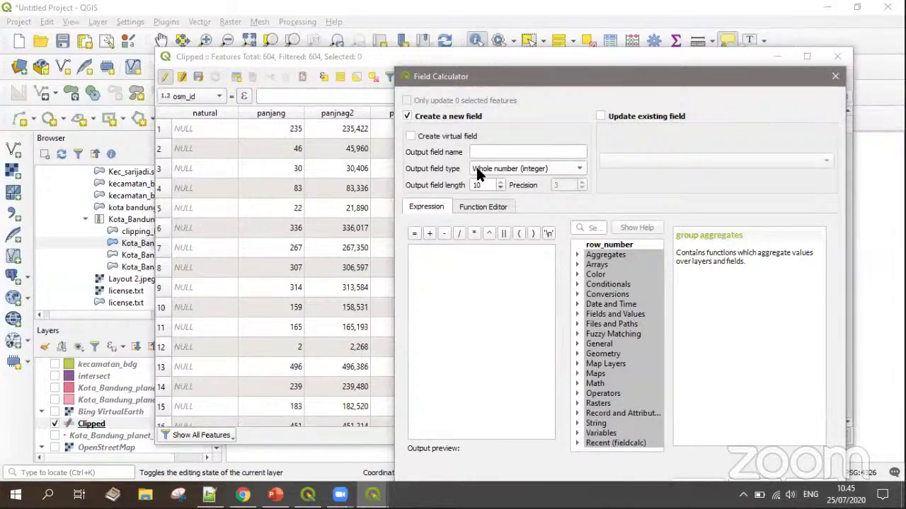
{"action": "left_click", "coordinate": [833, 76]}
{"action": "left_click", "coordinate": [837, 57]}
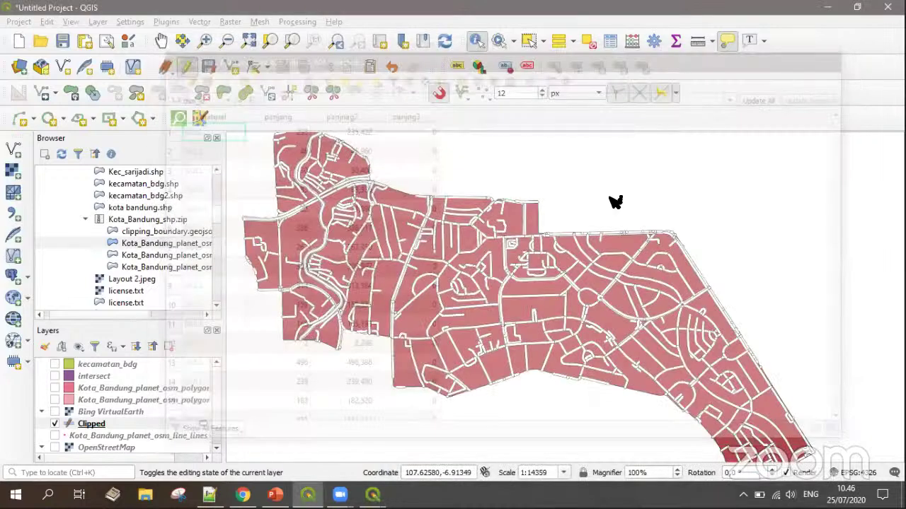
Switch to the Chrome browser, load gadm.org in a new tab and open its data download page by country
{"action": "mouse_move", "coordinate": [484, 312]}
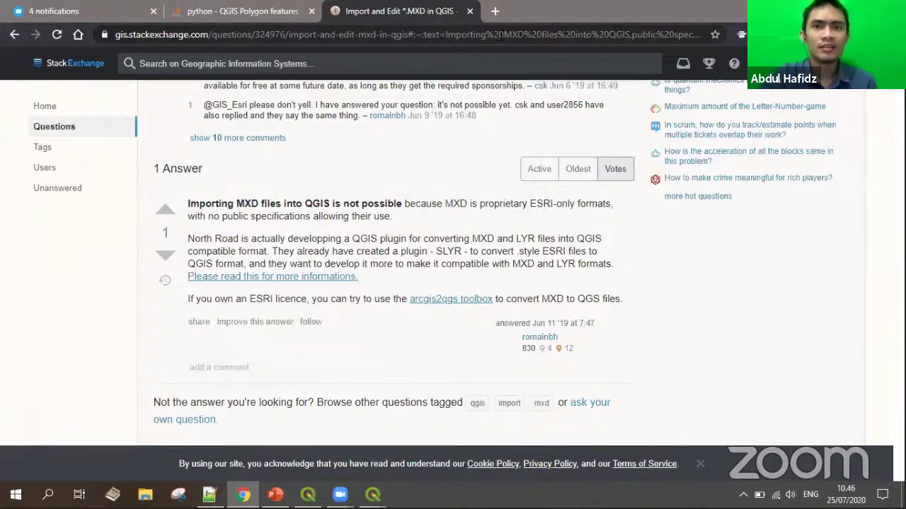
{"action": "left_click", "coordinate": [494, 11]}
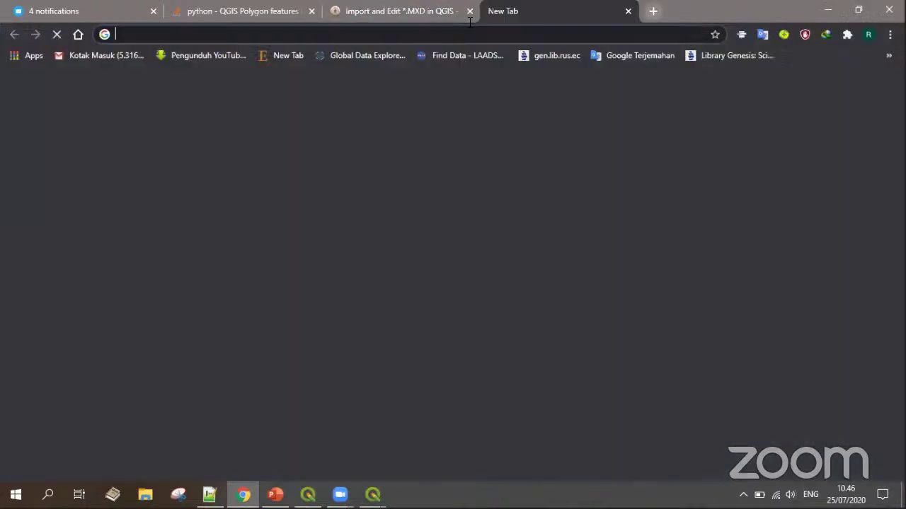
{"action": "type", "text": "gadm.org"}
{"action": "key", "text": "Return"}
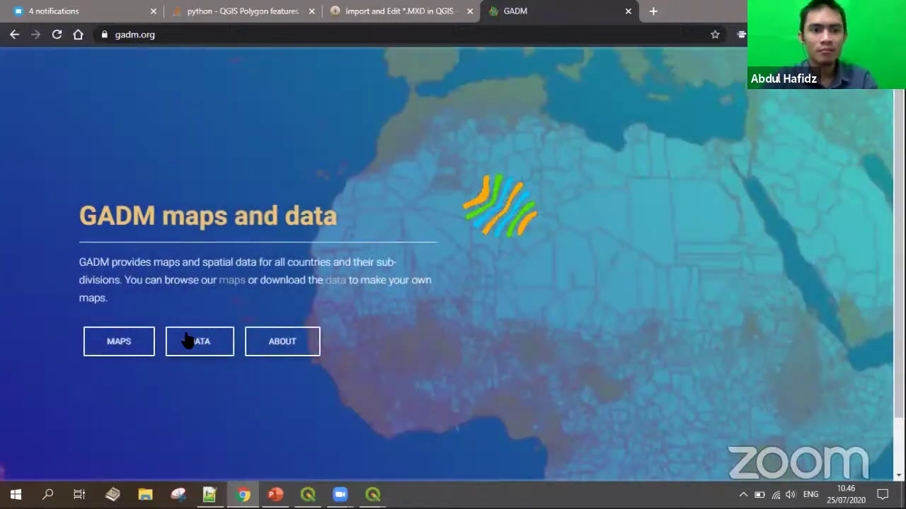
{"action": "left_click", "coordinate": [187, 341]}
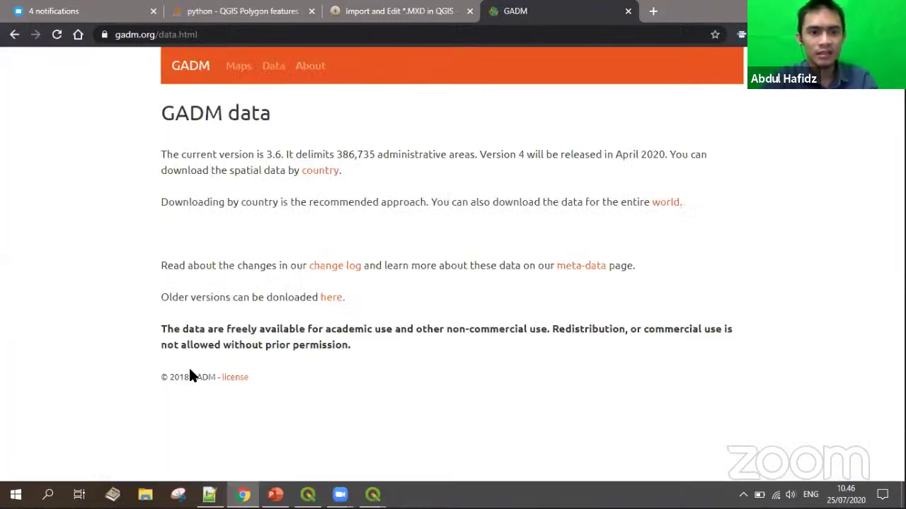
{"action": "left_click", "coordinate": [320, 177]}
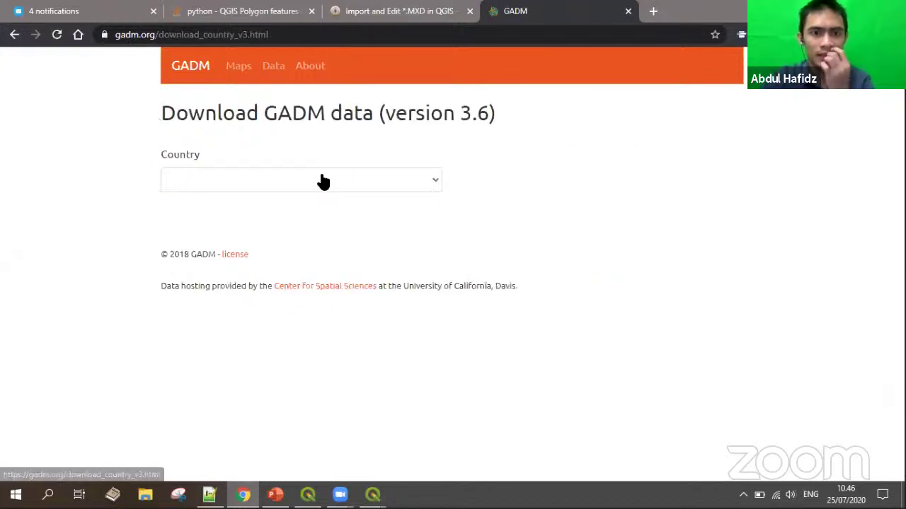
Read GADM's About page, its definition of a country and the data change log
{"action": "left_click", "coordinate": [310, 70]}
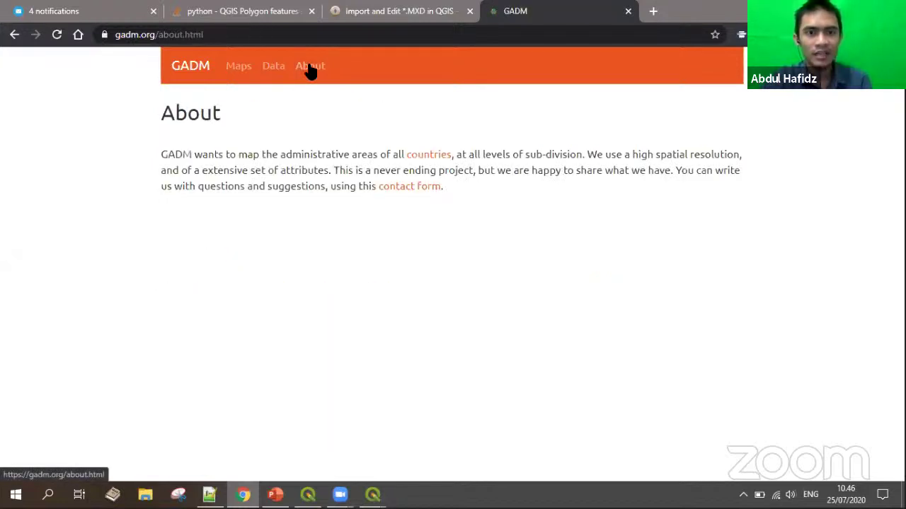
{"action": "left_click", "coordinate": [421, 163]}
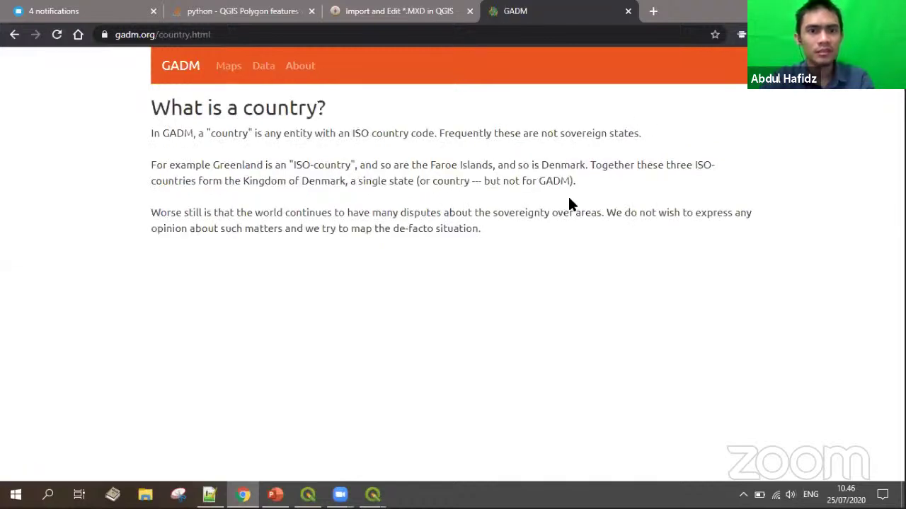
{"action": "left_click", "coordinate": [260, 65]}
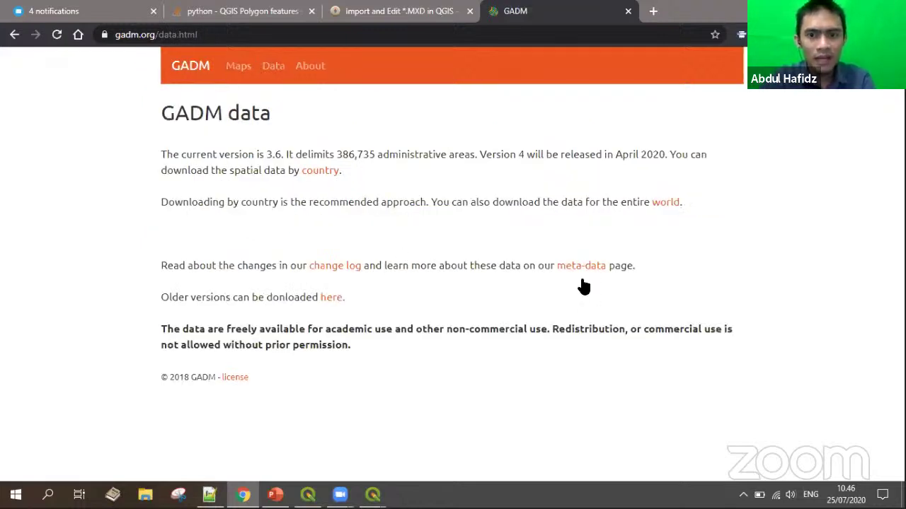
{"action": "left_click", "coordinate": [330, 270]}
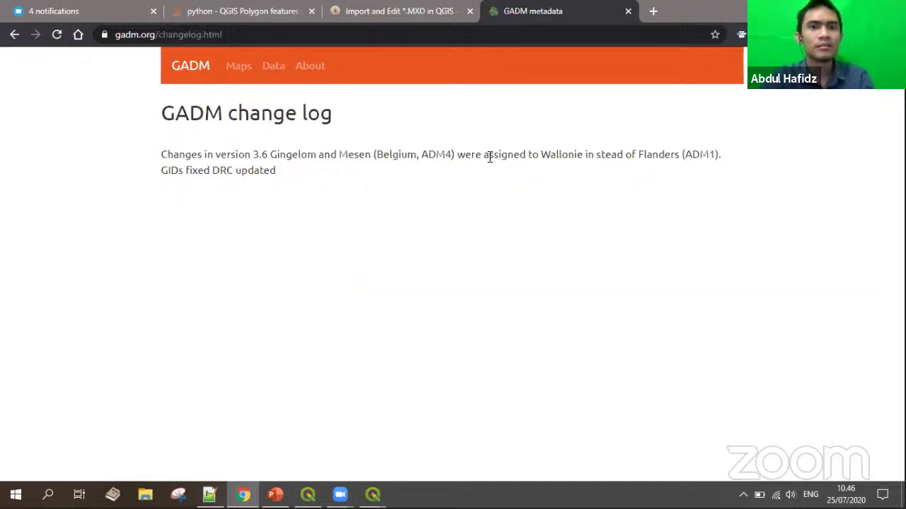
Examine the variable tables and the note on IDs on the GADM metadata page
{"action": "left_click", "coordinate": [272, 67]}
{"action": "left_click", "coordinate": [584, 266]}
{"action": "scroll", "coordinate": [664, 278], "scroll_direction": "down", "scroll_amount": 6}
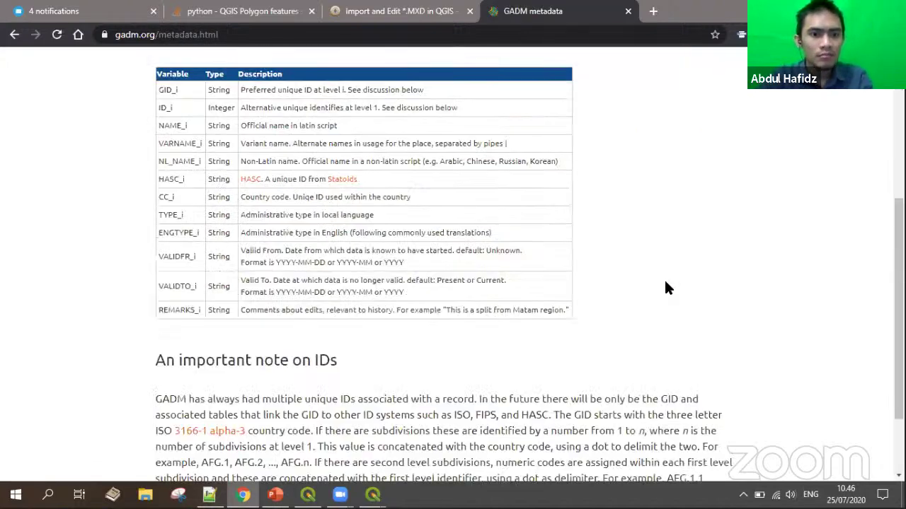
{"action": "scroll", "coordinate": [481, 247], "scroll_direction": "up", "scroll_amount": 5}
{"action": "scroll", "coordinate": [481, 247], "scroll_direction": "up", "scroll_amount": 1}
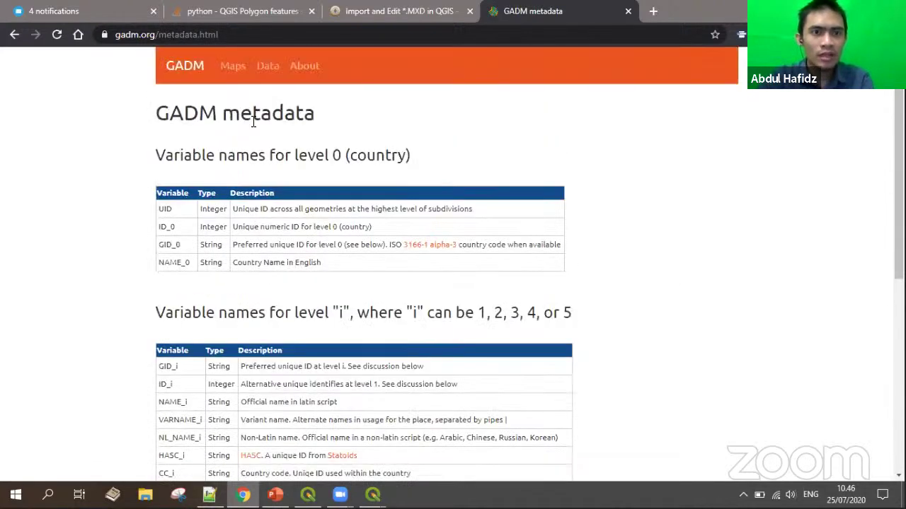
Check GADM's maps, About, license and data pages, and highlight the version 4 release date on the data page
{"action": "left_click", "coordinate": [226, 70]}
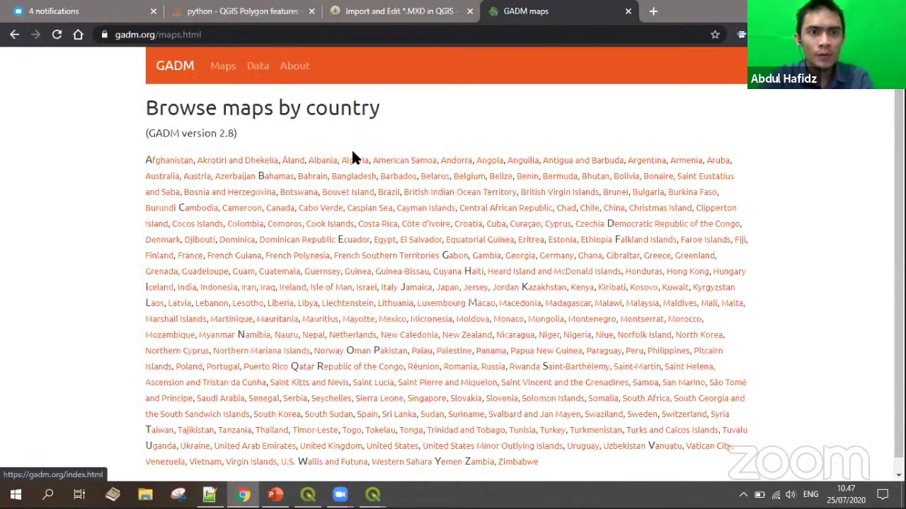
{"action": "left_click", "coordinate": [185, 71]}
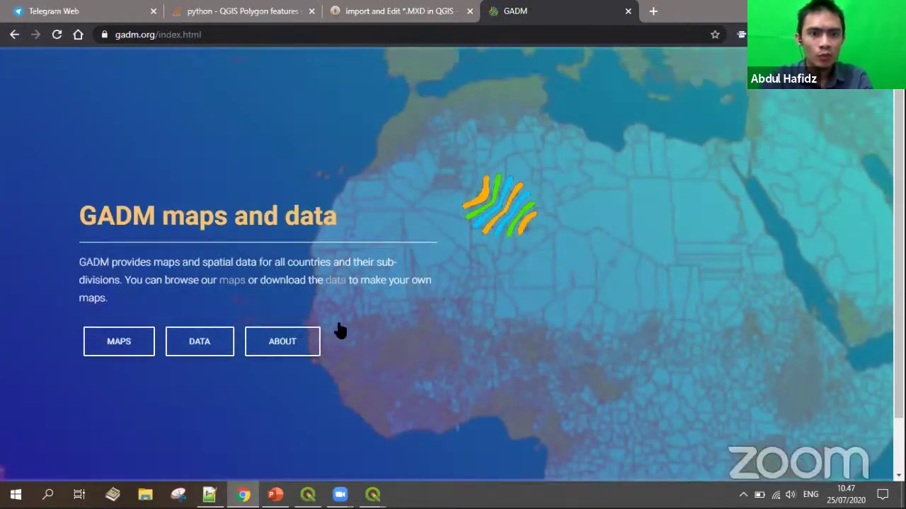
{"action": "left_click", "coordinate": [268, 346]}
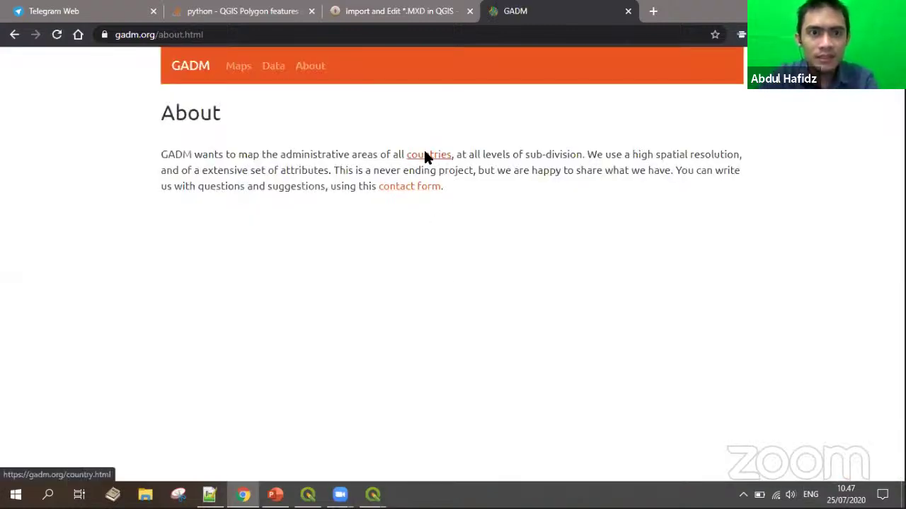
{"action": "left_click", "coordinate": [272, 69]}
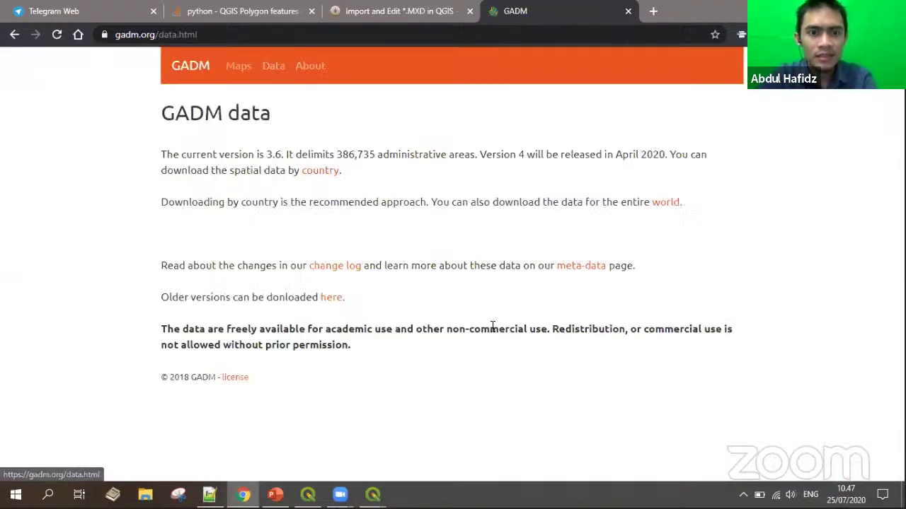
{"action": "left_click", "coordinate": [226, 375]}
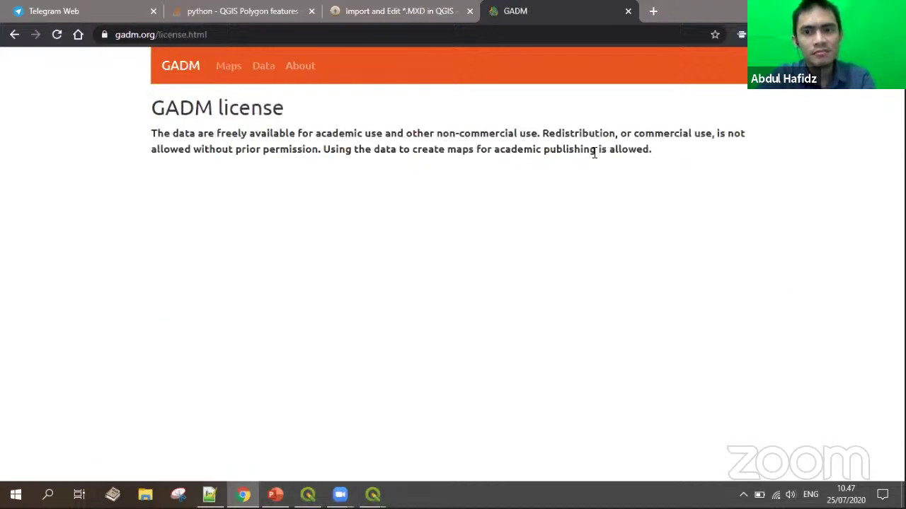
{"action": "left_click", "coordinate": [260, 69]}
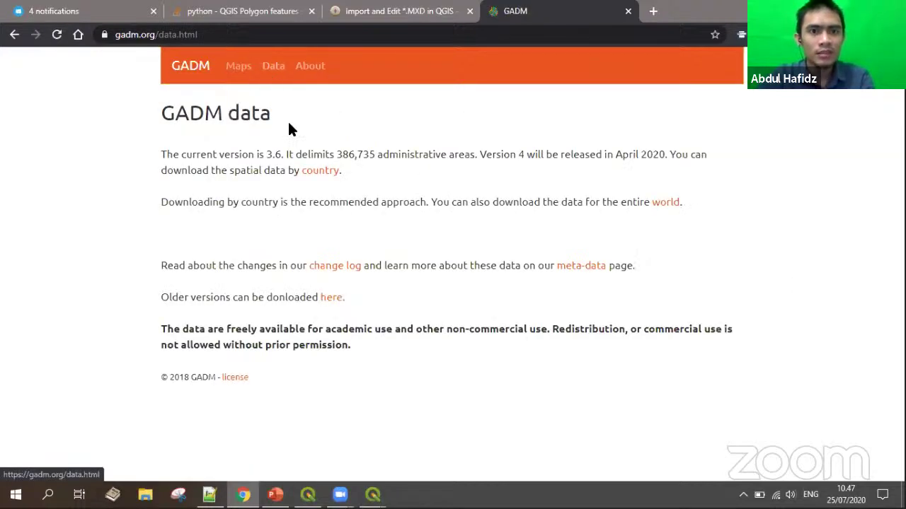
{"action": "left_click_drag", "start_coordinate": [613, 153], "coordinate": [667, 156]}
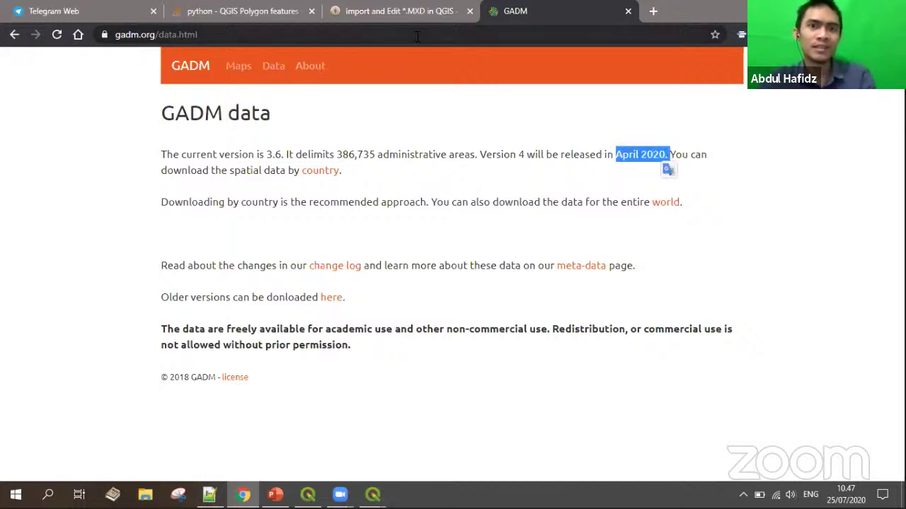
Open geoboundaries.org in a new browser tab
{"action": "key", "text": "ctrl+t"}
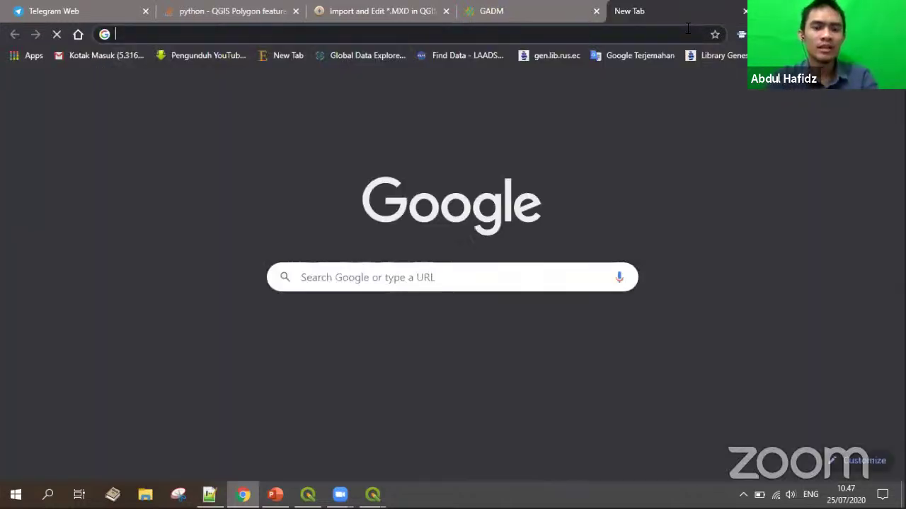
{"action": "type", "text": "geo"}
{"action": "key", "text": "Return"}
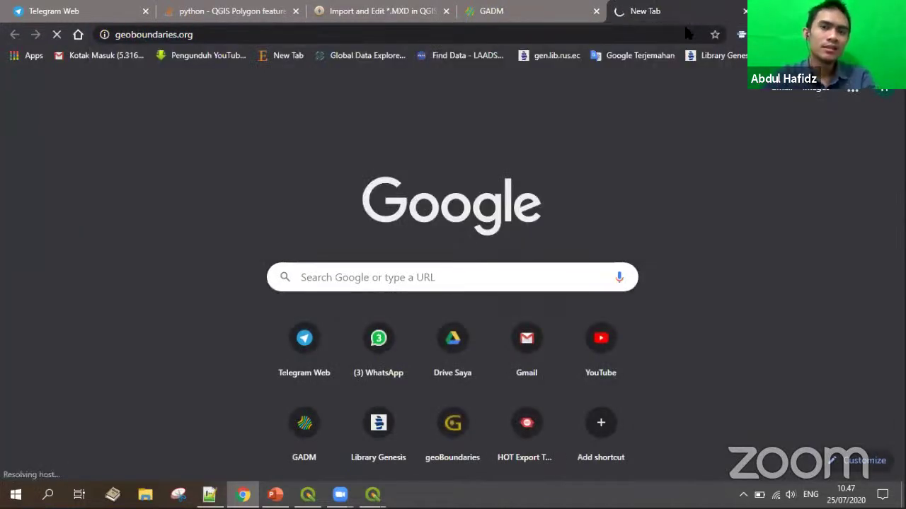